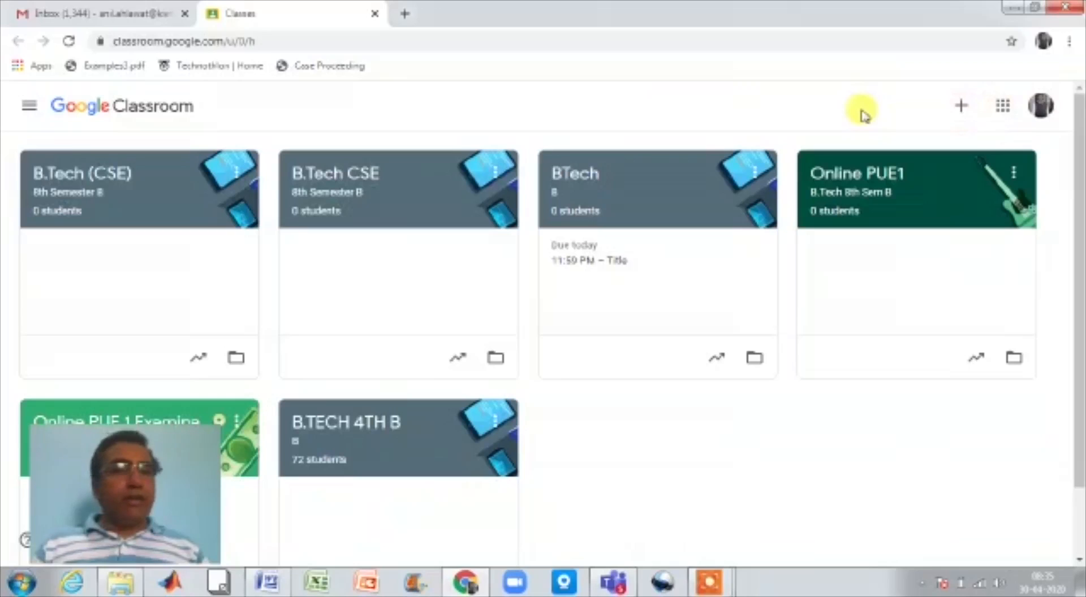
- Start creating a new class and name it "B.Tech Computer Science and Engineering"
{"action": "left_click", "coordinate": [963, 107]}
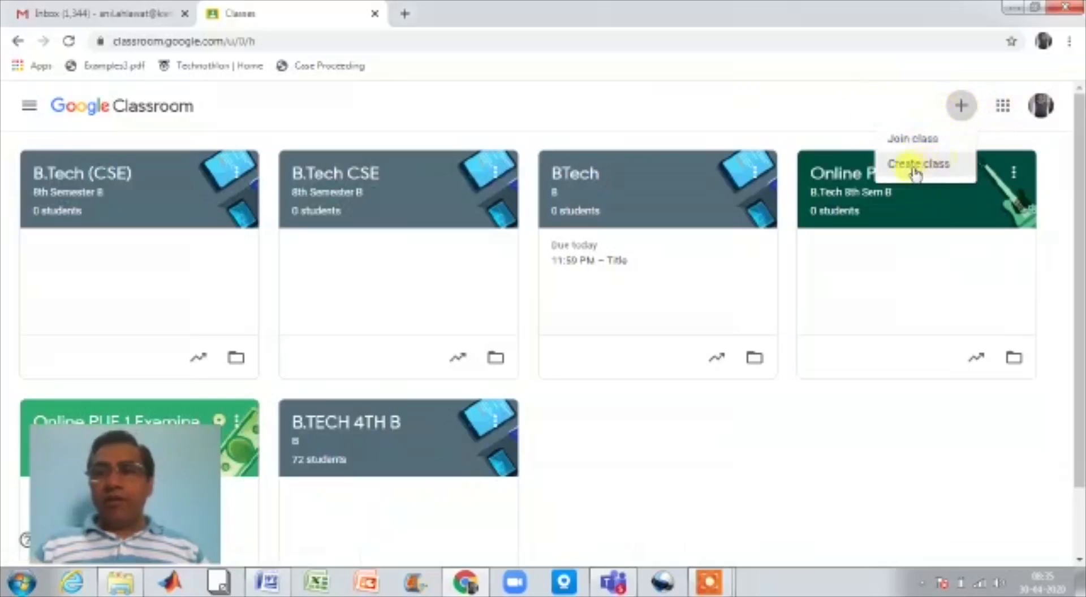
{"action": "left_click", "coordinate": [935, 165]}
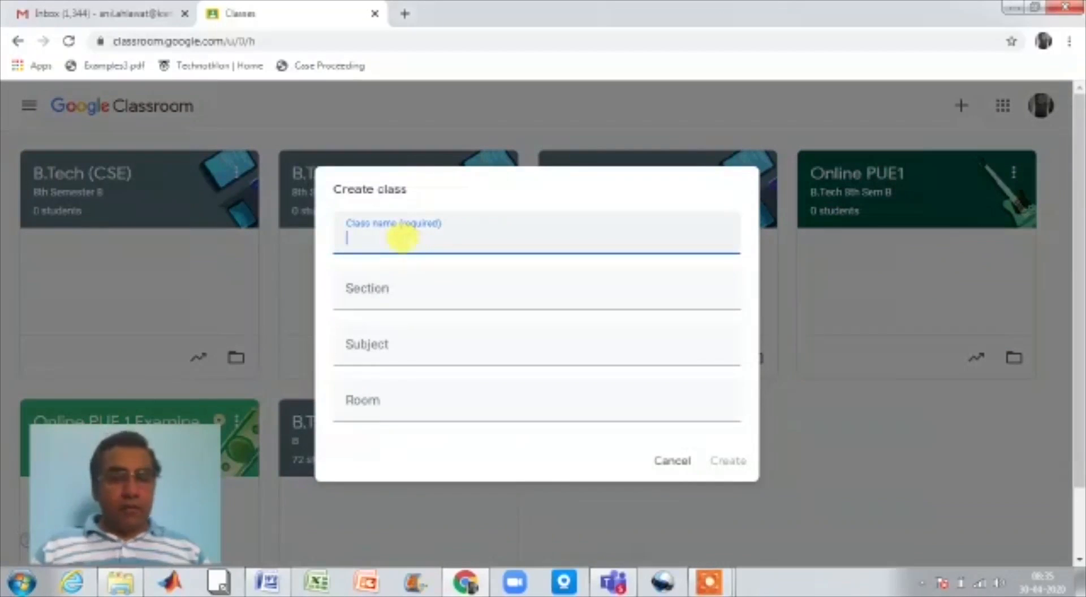
{"action": "type", "text": "B.Te"}
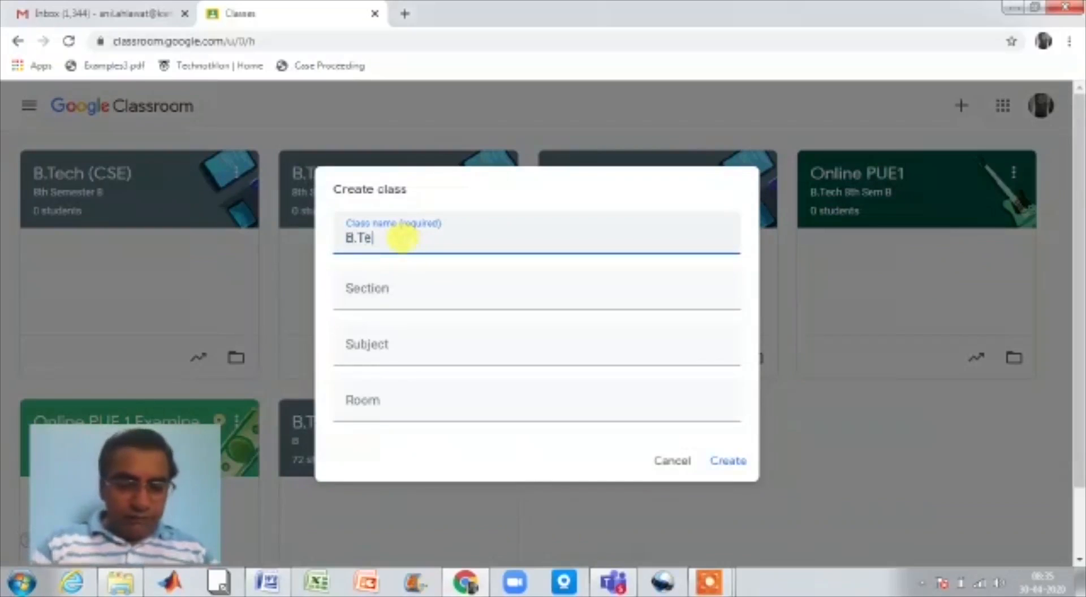
{"action": "type", "text": "ch"}
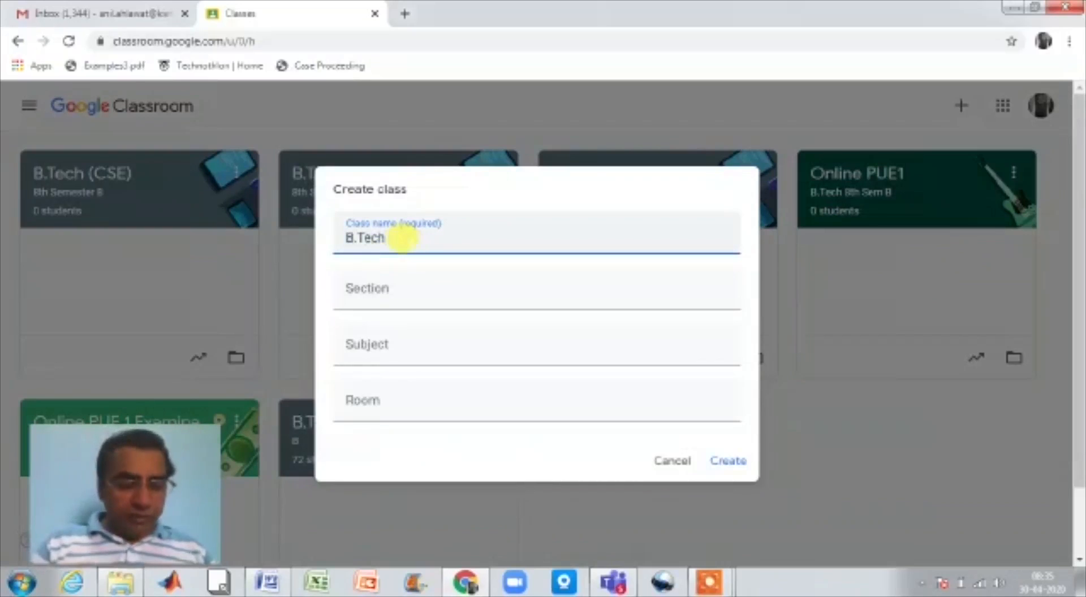
{"action": "type", "text": " Computer Scie"}
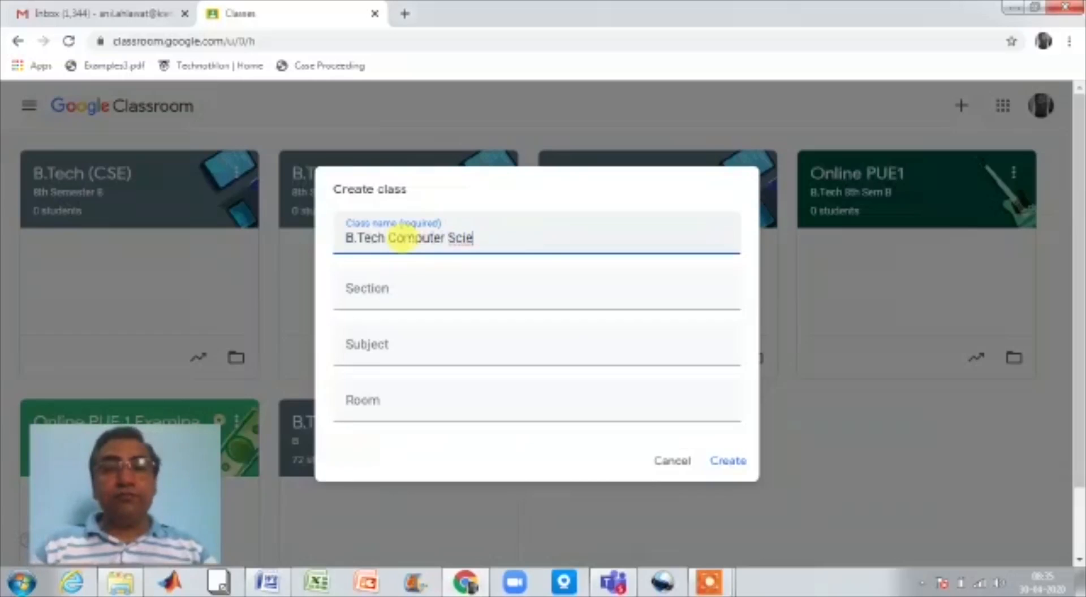
{"action": "type", "text": "nce "}
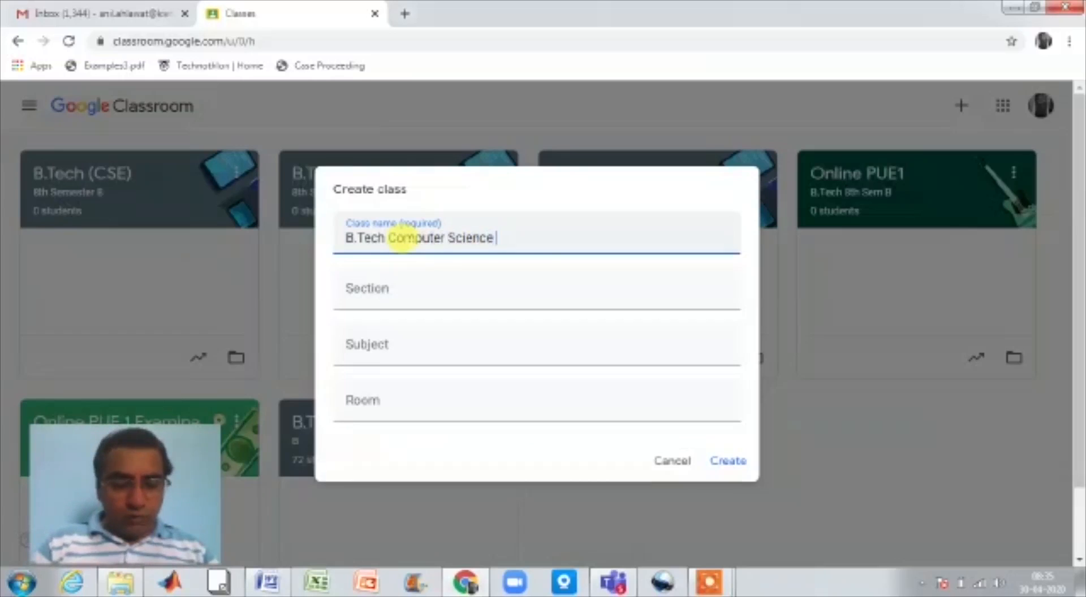
{"action": "type", "text": "and E"}
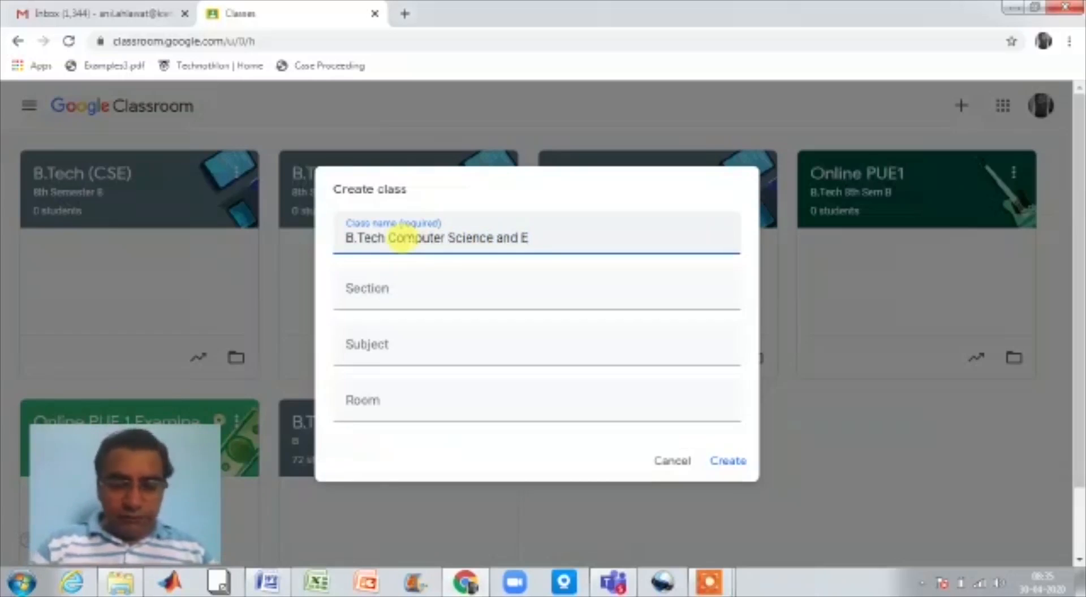
{"action": "type", "text": "ngineering"}
- Set the new class's section to "8th Sem B" and its subject to "Machine Learning"
{"action": "left_click", "coordinate": [392, 283]}
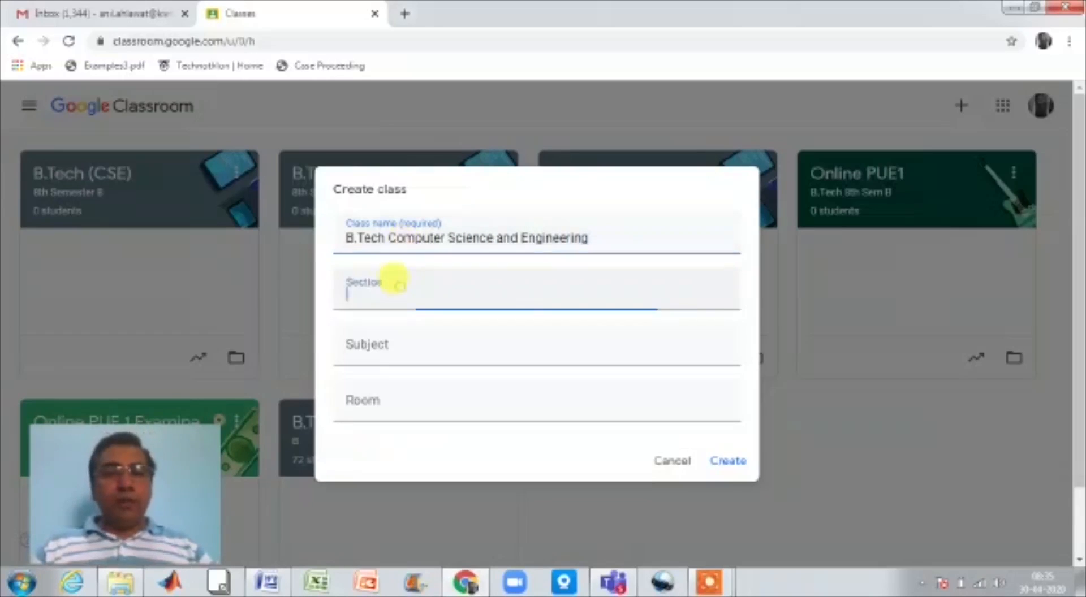
{"action": "type", "text": "8th"}
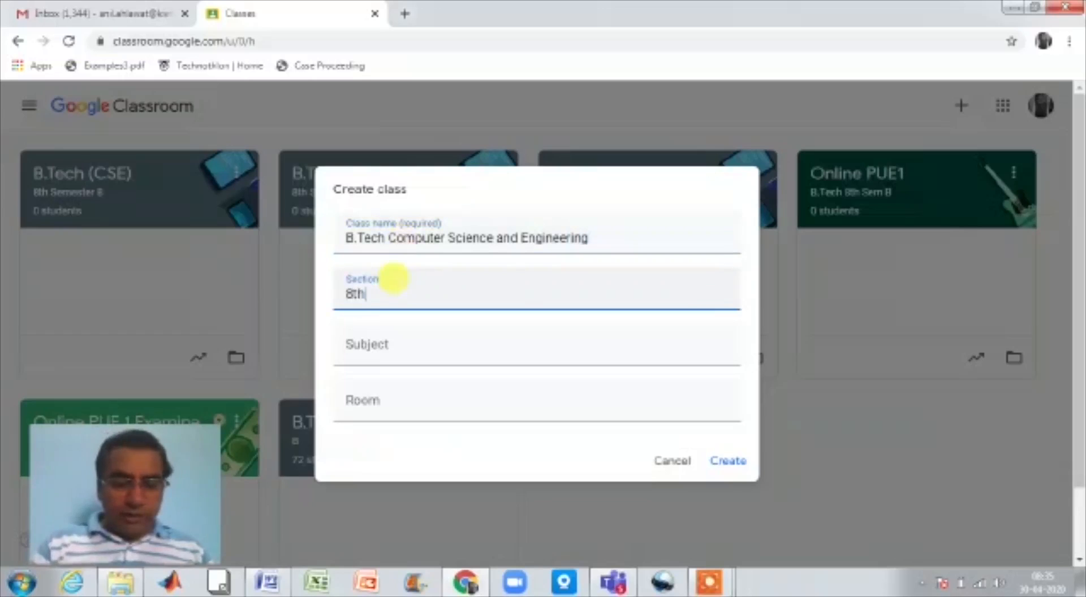
{"action": "type", "text": " Sem"}
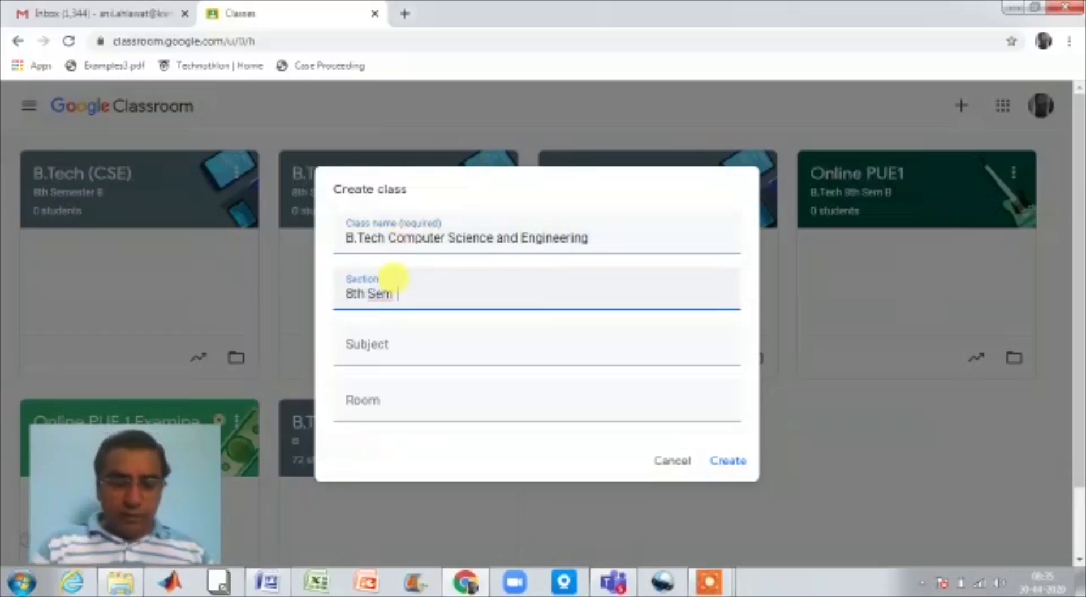
{"action": "type", "text": " B"}
{"action": "left_click", "coordinate": [379, 338]}
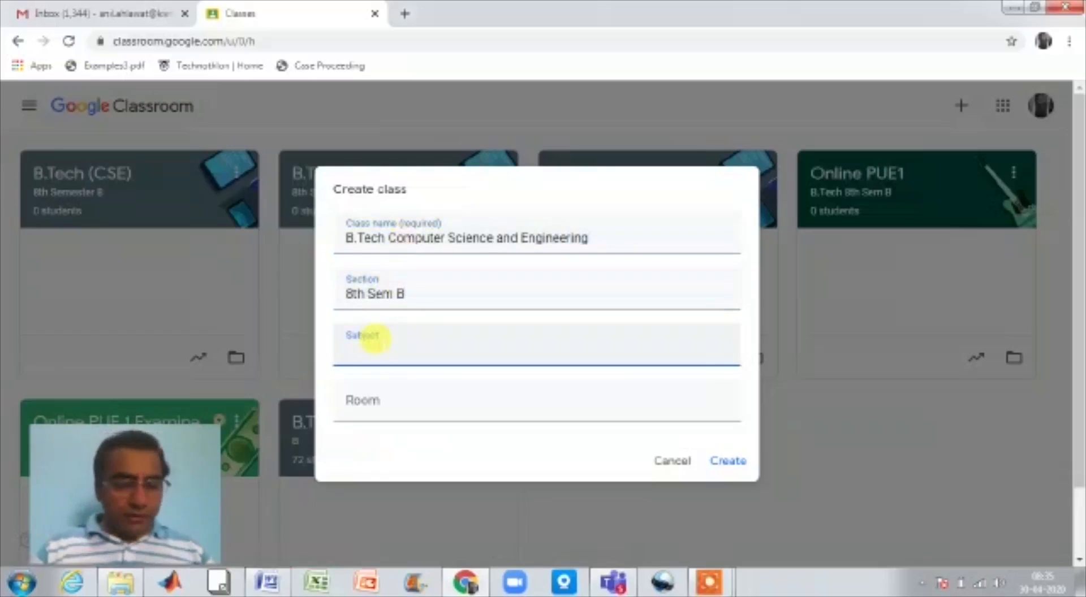
{"action": "type", "text": "Ma"}
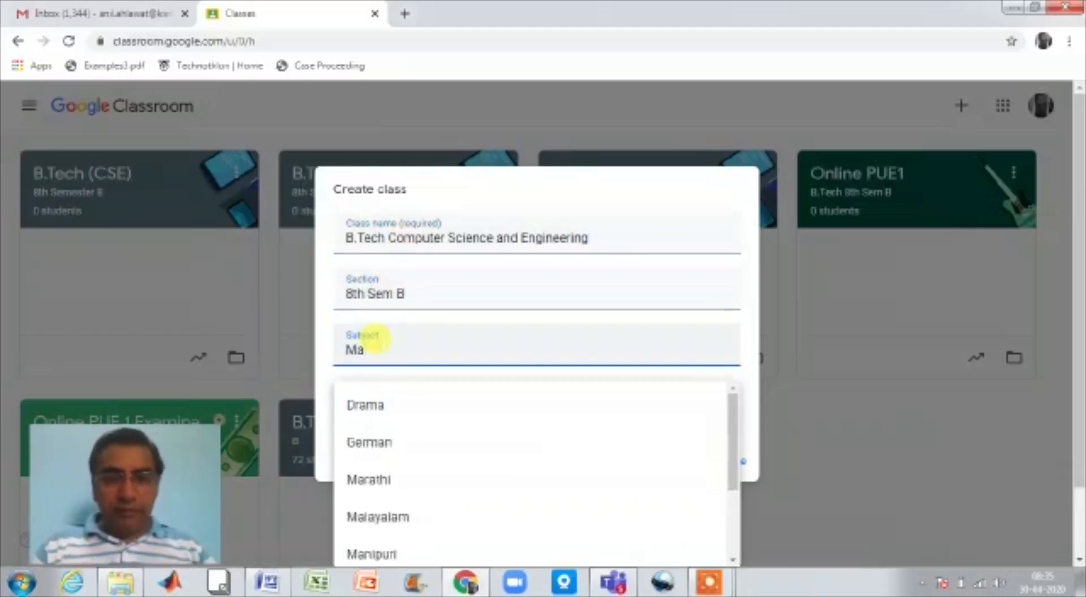
{"action": "type", "text": "c"}
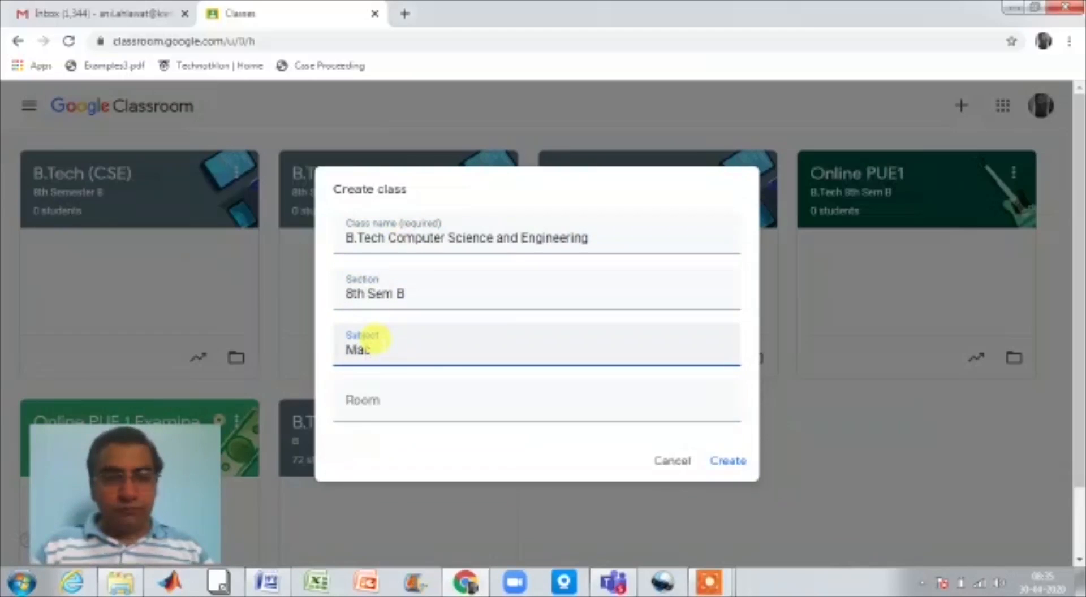
{"action": "type", "text": "hine "}
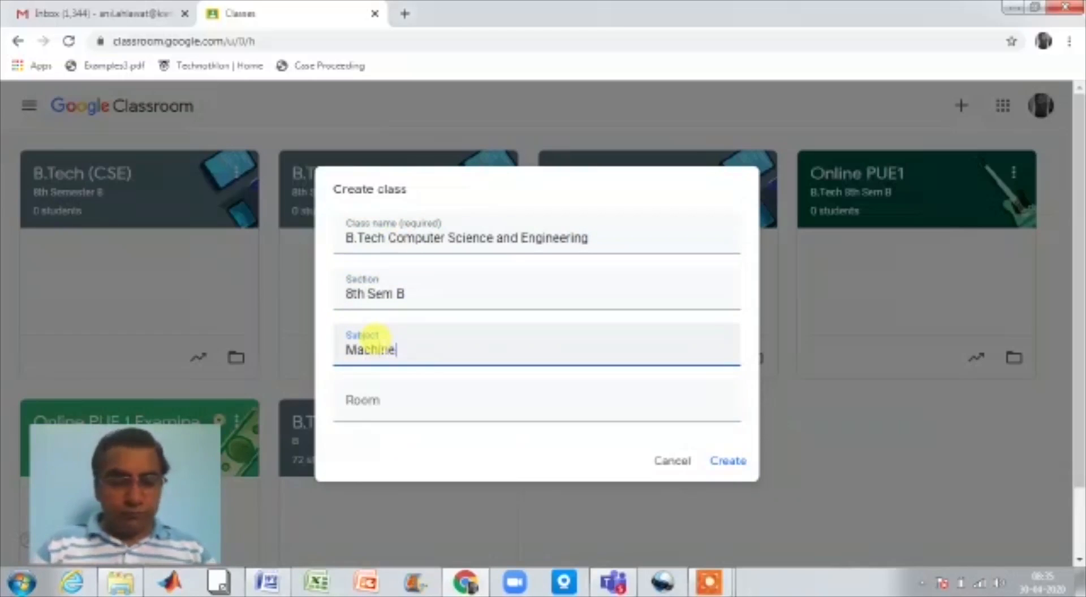
{"action": "type", "text": "Learning"}
- Set the room to 1 and create the class
{"action": "left_click", "coordinate": [376, 391]}
{"action": "type", "text": "1"}
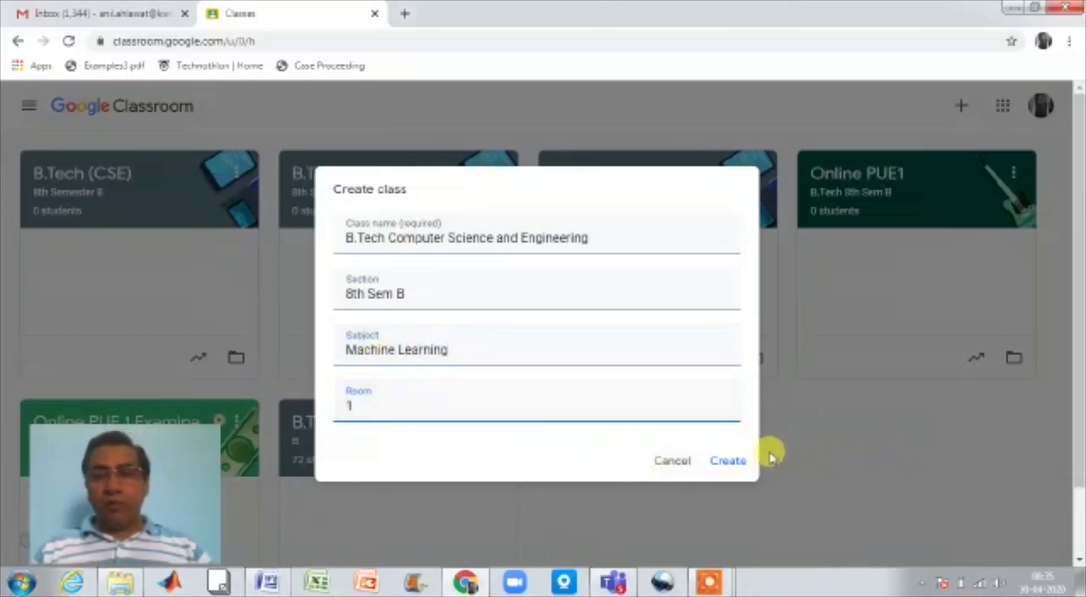
{"action": "left_click", "coordinate": [741, 461]}
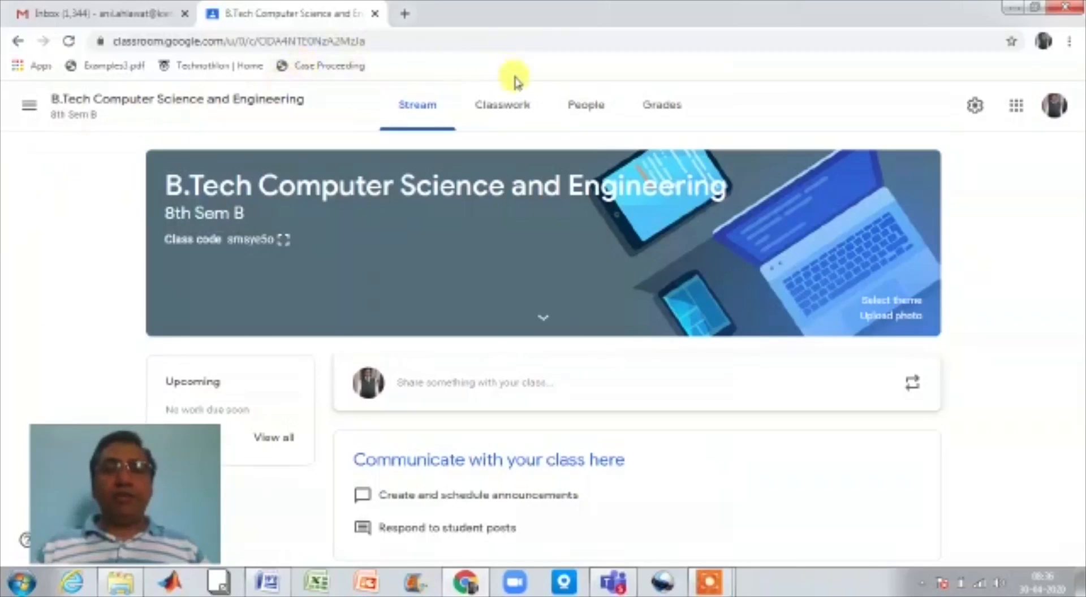
- Start a new quiz assignment in the classwork of the B.Tech Computer Science and Engineering class
{"action": "left_click", "coordinate": [495, 122]}
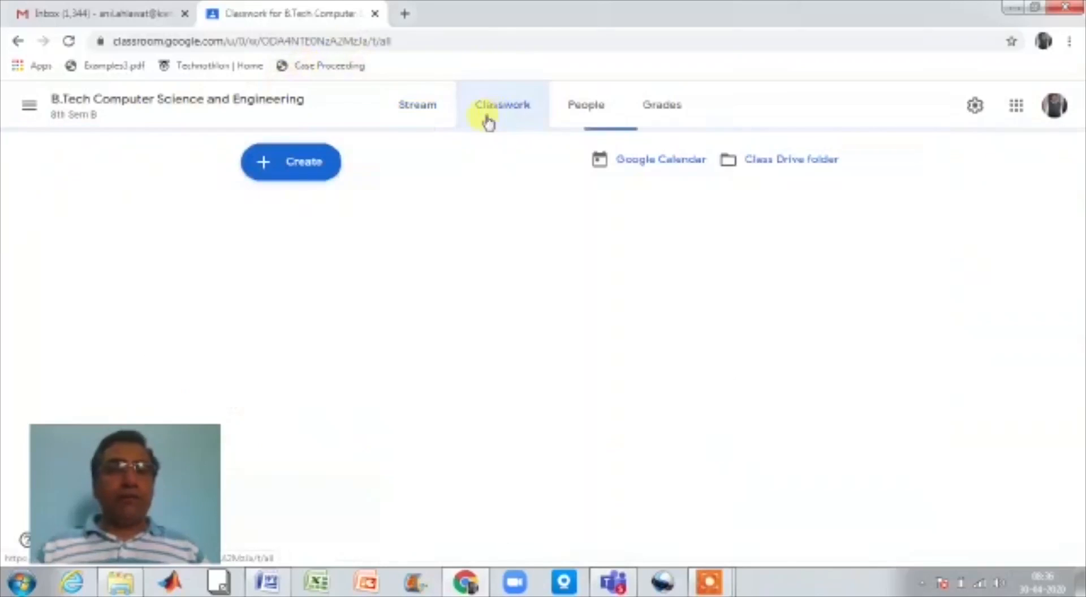
{"action": "left_click", "coordinate": [299, 171]}
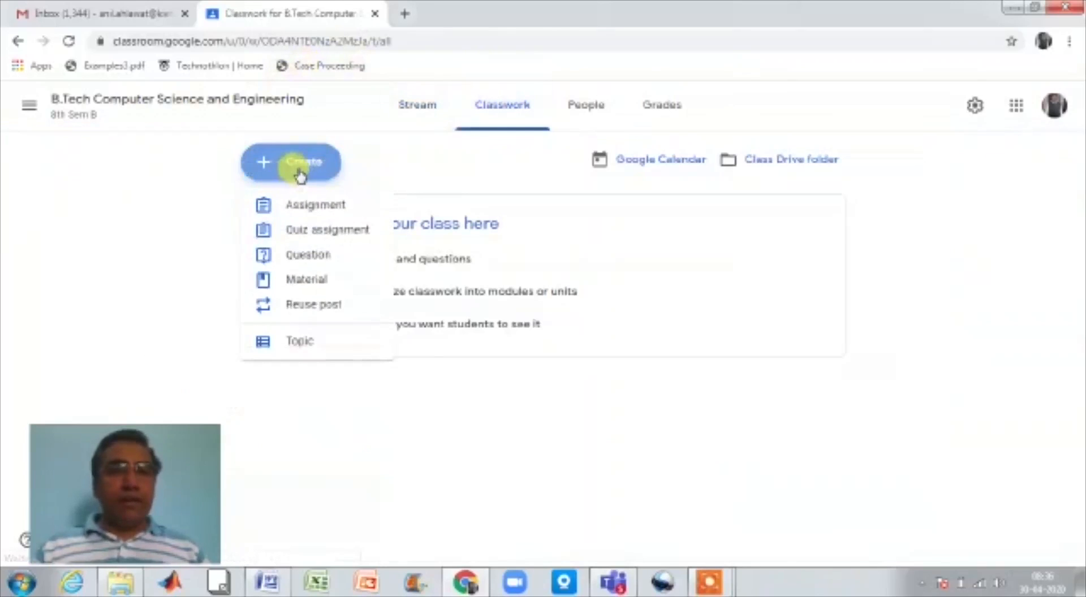
{"action": "left_click", "coordinate": [305, 232]}
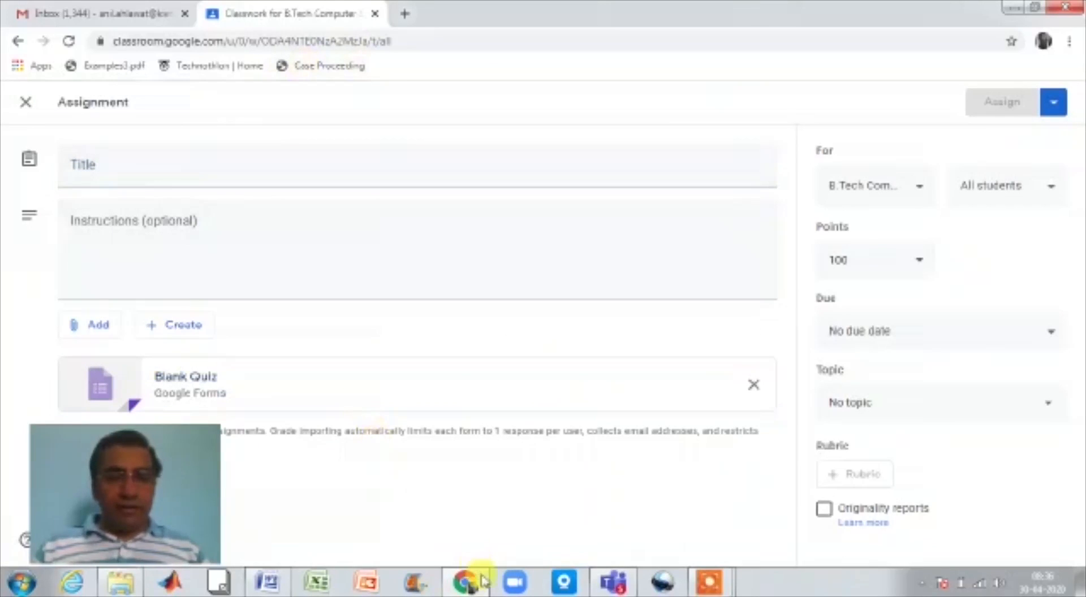
- Copy the heading "KIET Group of Institutions" from the question paper in Word and paste it as the quiz assignment's title in Google Classroom
{"action": "left_click", "coordinate": [272, 581]}
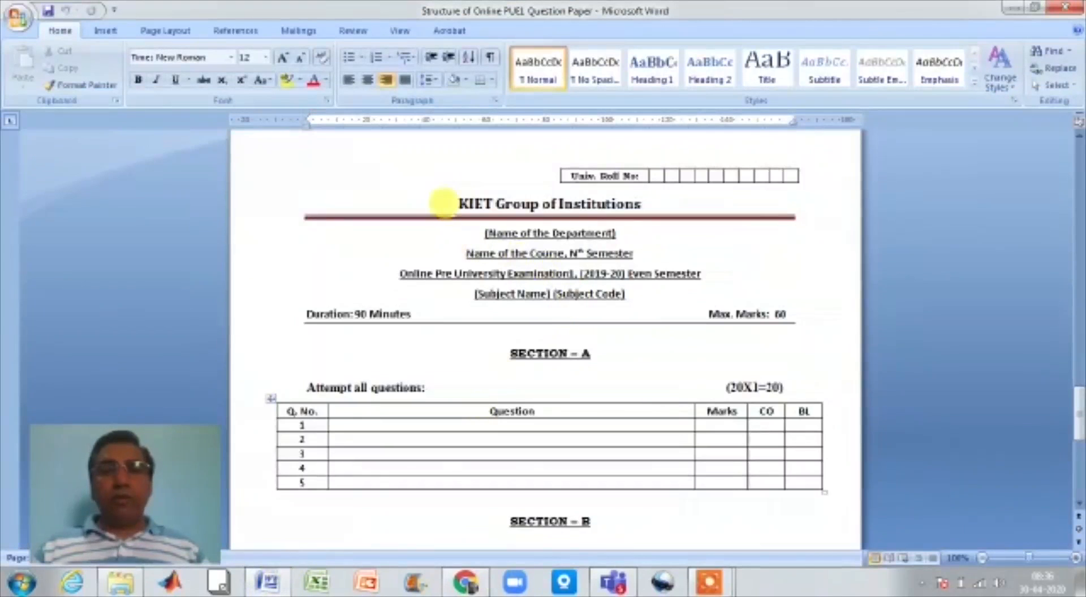
{"action": "left_click", "coordinate": [608, 203]}
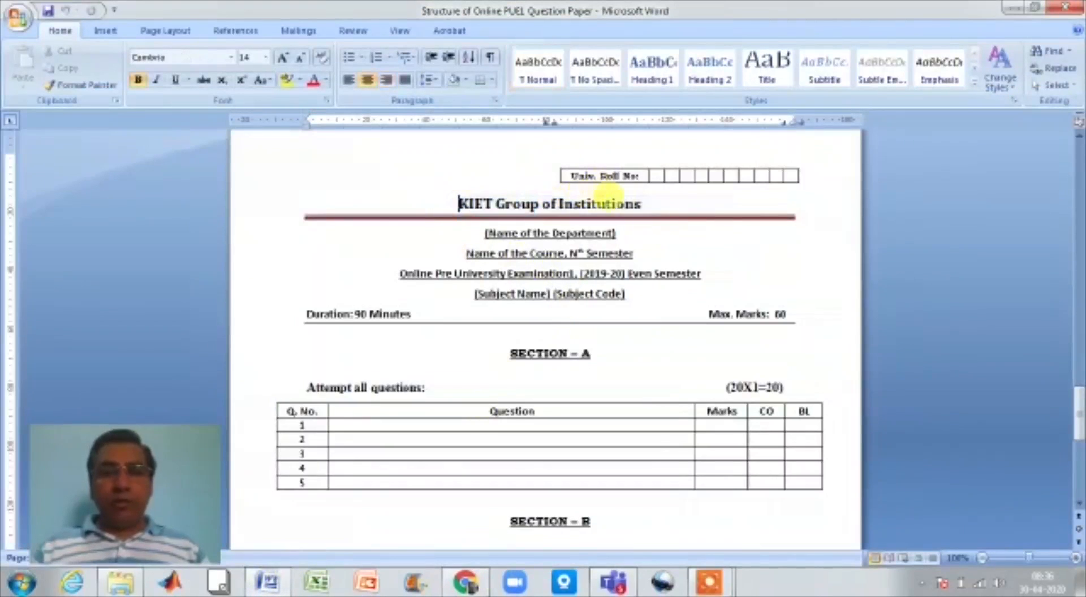
{"action": "left_click_drag", "start_coordinate": [642, 203], "coordinate": [477, 198]}
{"action": "key", "text": "ctrl+c"}
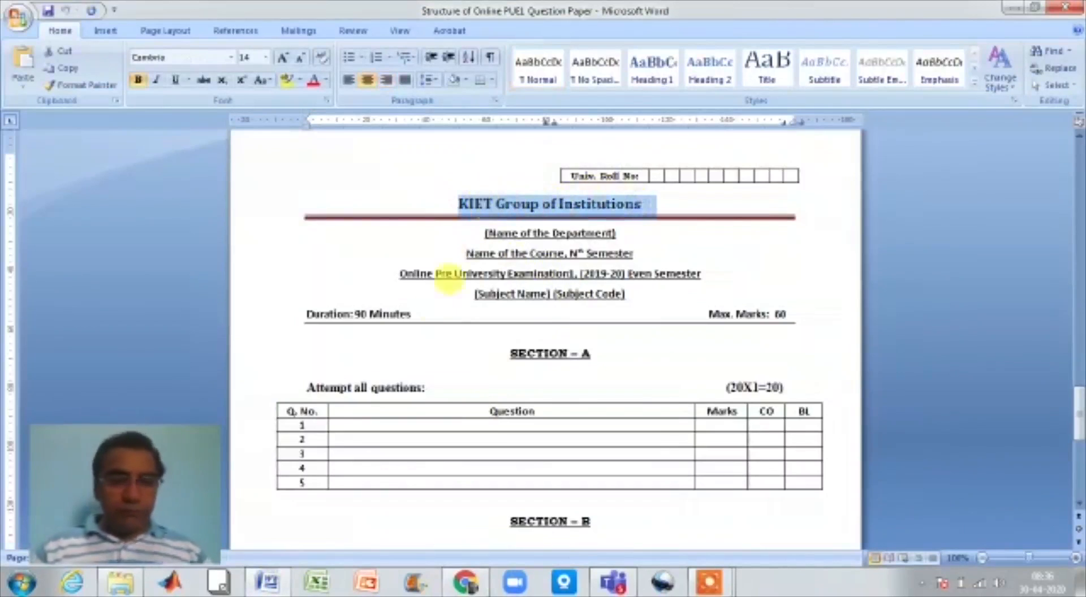
{"action": "left_click", "coordinate": [464, 582]}
{"action": "left_click", "coordinate": [189, 175]}
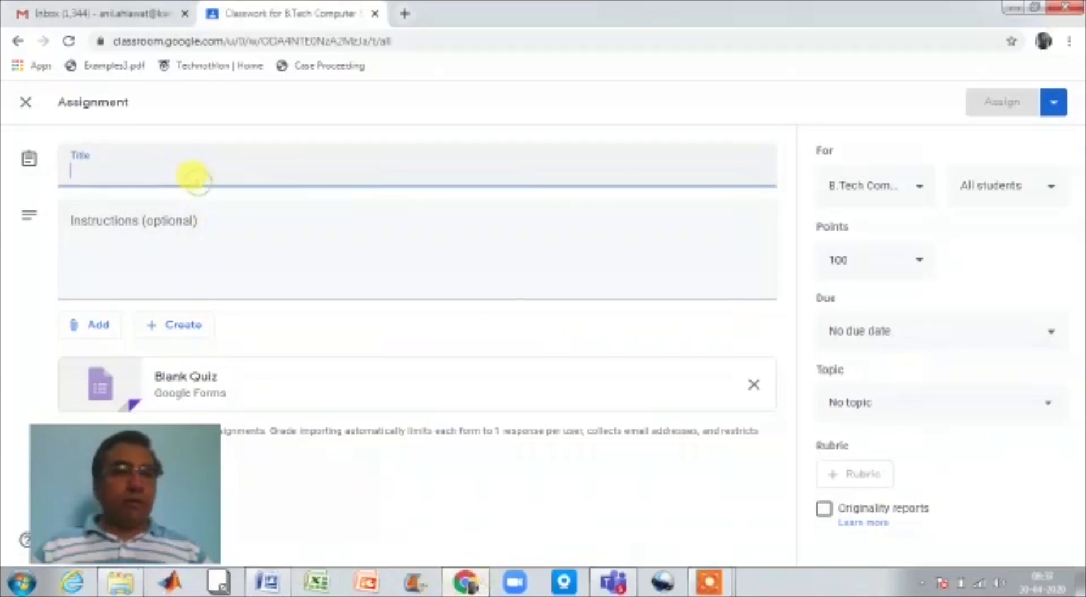
{"action": "key", "text": "ctrl+v"}
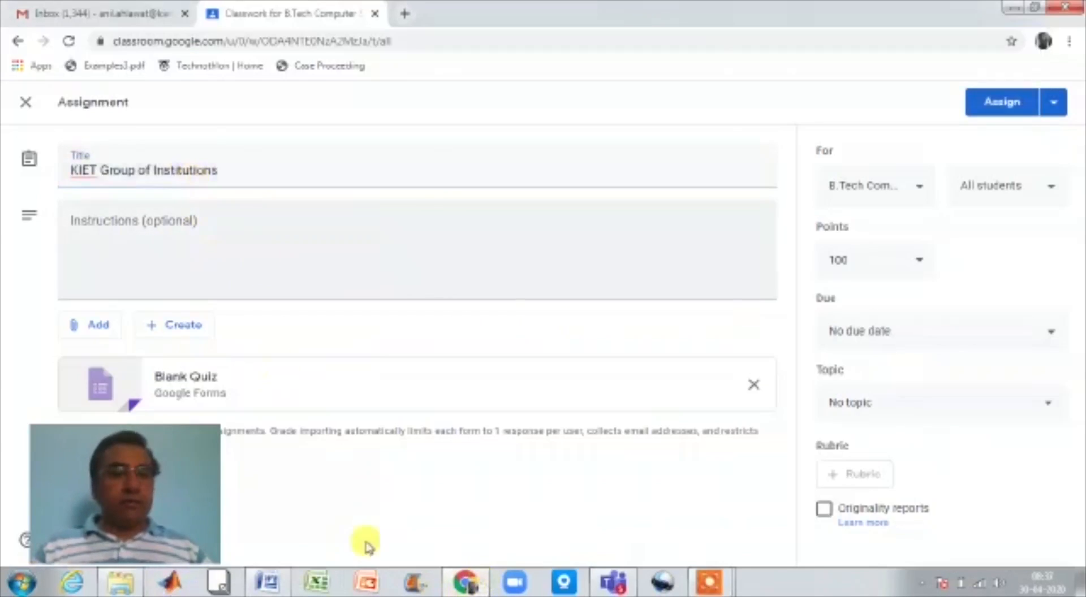
- Copy the header lines from department name to duration and maximum marks in the Word paper and paste them into the Classroom assignment's instructions
{"action": "left_click", "coordinate": [265, 583]}
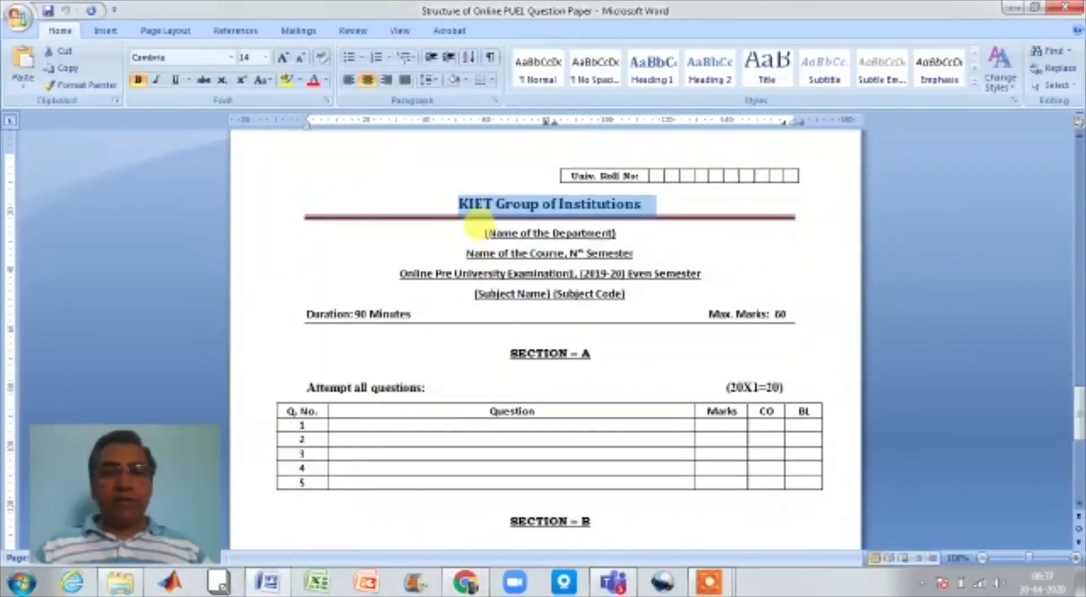
{"action": "left_click_drag", "start_coordinate": [480, 233], "coordinate": [812, 338]}
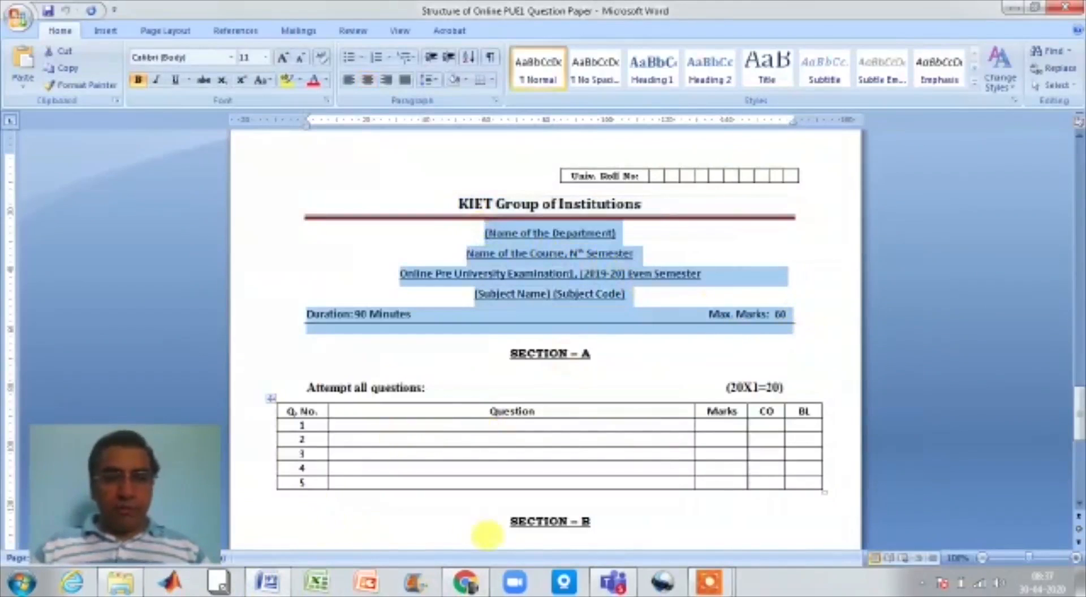
{"action": "left_click", "coordinate": [483, 583]}
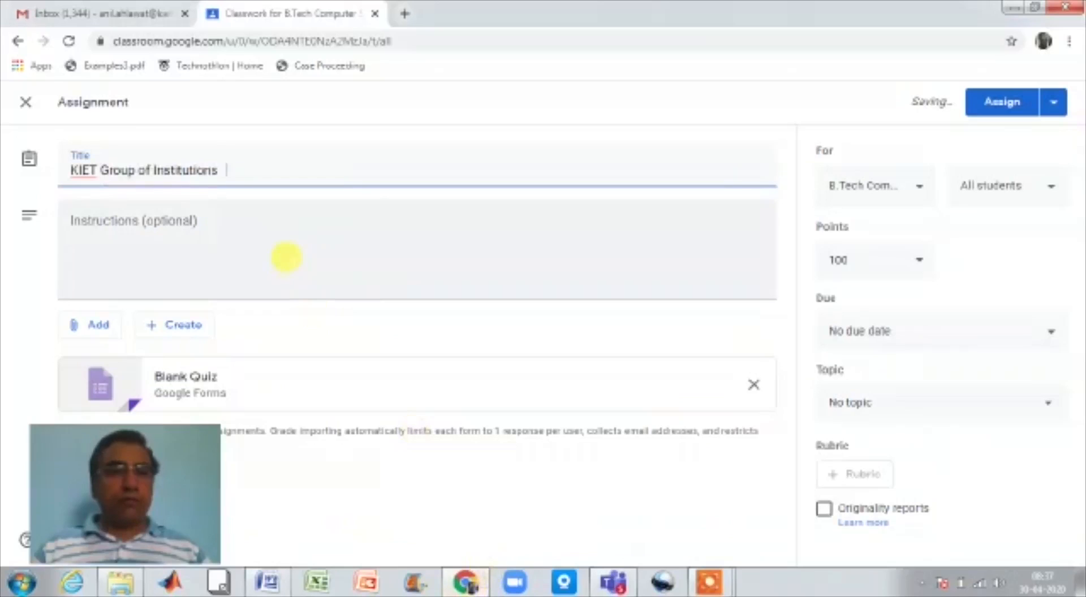
{"action": "left_click", "coordinate": [287, 257]}
{"action": "key", "text": "ctrl+v"}
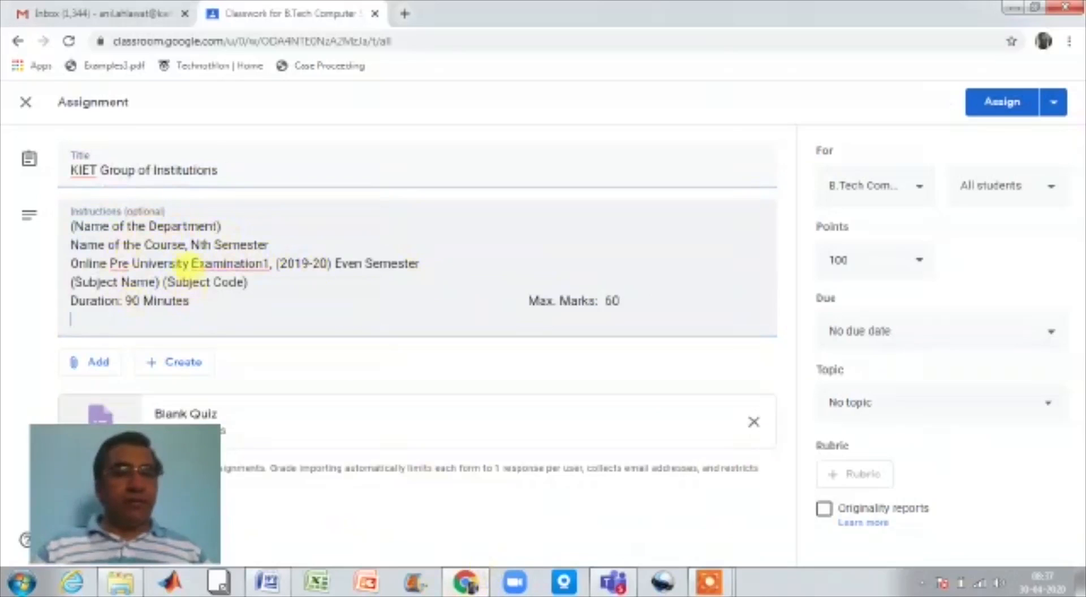
- Adjust the spacing in the instructions: widen the gap before "Nth Semester" and shorten the gap before "Max. Marks: 60"
{"action": "left_click", "coordinate": [191, 243]}
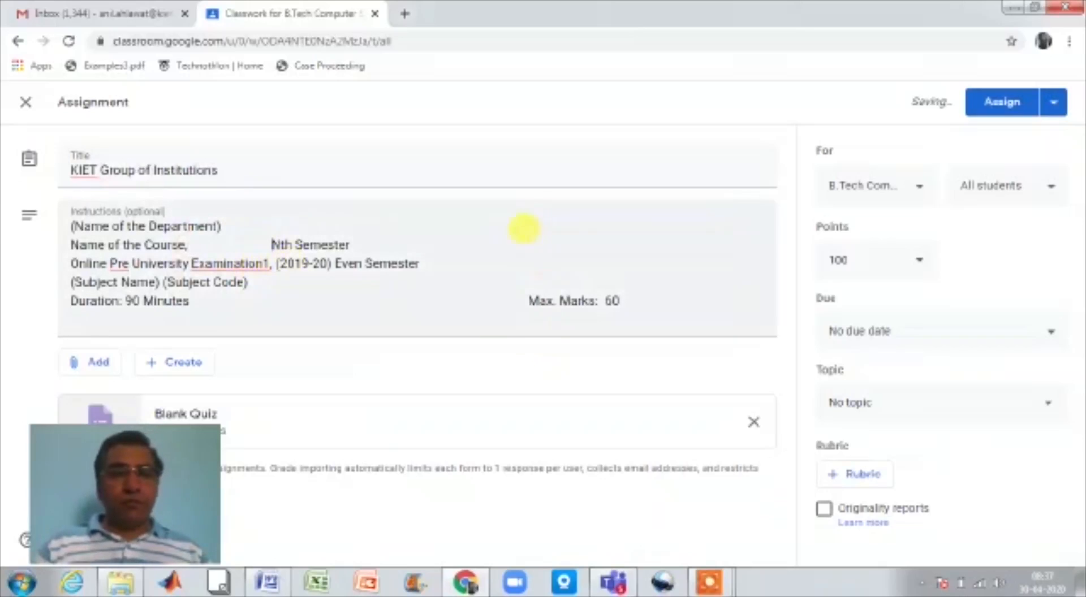
{"action": "left_click", "coordinate": [519, 301]}
{"action": "key", "text": "BackSpace"}
{"action": "key", "text": "BackSpace"}
{"action": "key", "text": "BackSpace"}
{"action": "key", "text": "BackSpace"}
{"action": "key", "text": "BackSpace"}
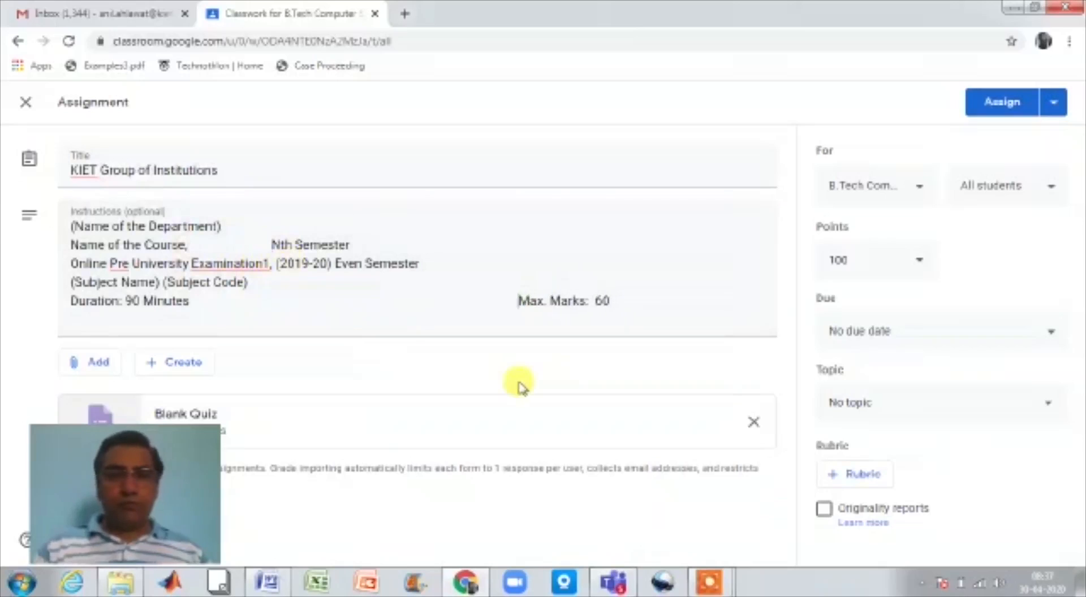
{"action": "key", "text": "BackSpace"}
{"action": "key", "text": "BackSpace"}
{"action": "key", "text": "BackSpace"}
{"action": "key", "text": "BackSpace"}
{"action": "key", "text": "BackSpace"}
{"action": "key", "text": "BackSpace"}
{"action": "key", "text": "BackSpace"}
{"action": "key", "text": "BackSpace"}
{"action": "key", "text": "BackSpace"}
{"action": "key", "text": "BackSpace"}
{"action": "key", "text": "BackSpace"}
{"action": "key", "text": "BackSpace"}
{"action": "key", "text": "BackSpace"}
{"action": "key", "text": "BackSpace"}
{"action": "key", "text": "BackSpace"}
{"action": "key", "text": "BackSpace"}
{"action": "key", "text": "BackSpace"}
{"action": "key", "text": "BackSpace"}
{"action": "key", "text": "BackSpace"}
{"action": "key", "text": "BackSpace"}
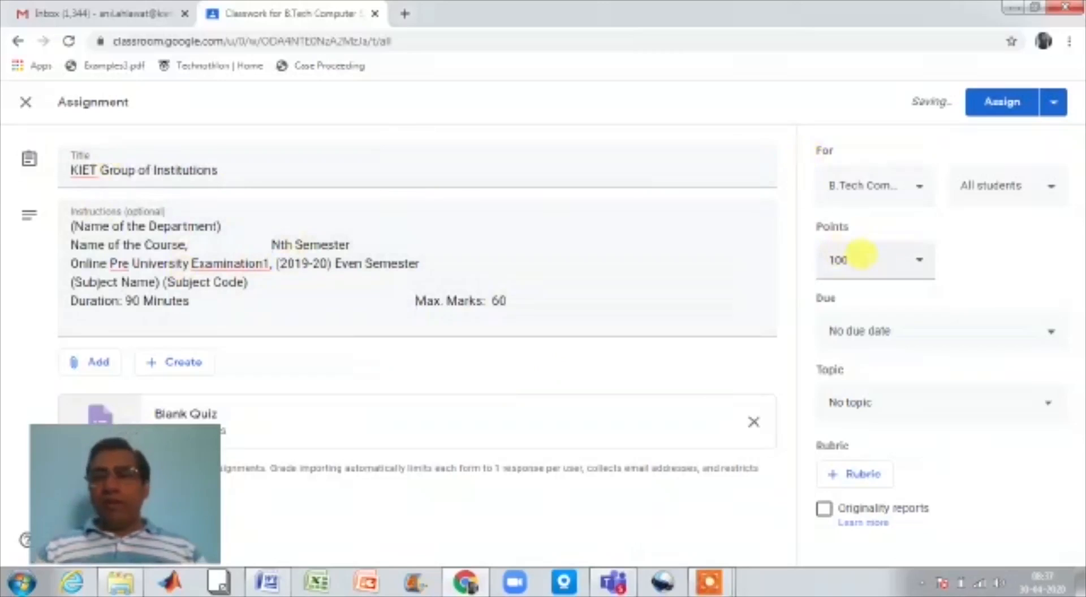
- Set the assignment's points to 60
{"action": "left_click", "coordinate": [856, 258]}
{"action": "key", "text": "End"}
{"action": "type", "text": "60"}
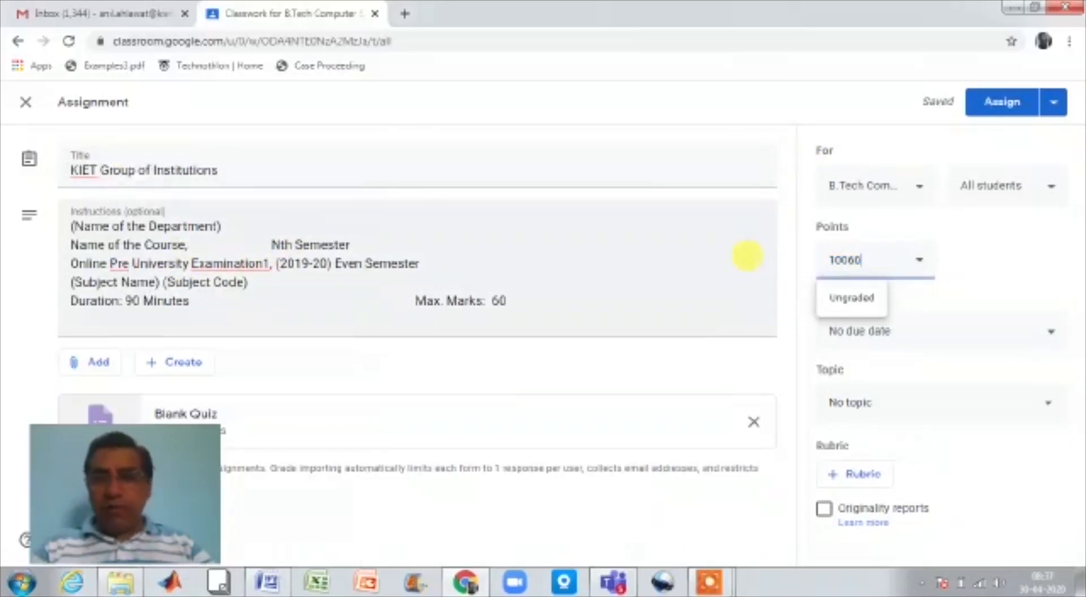
{"action": "left_click_drag", "start_coordinate": [847, 260], "coordinate": [813, 265]}
{"action": "key", "text": "BackSpace"}
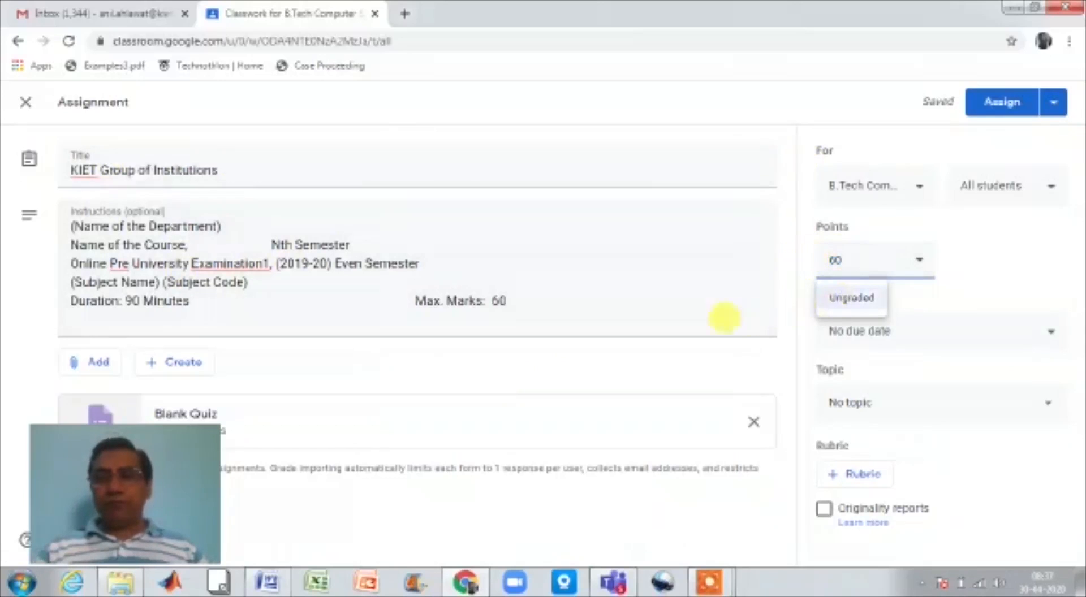
- Set the assignment's due date to May 4, 2020 and the due time to 11:30 AM
{"action": "left_click", "coordinate": [905, 339]}
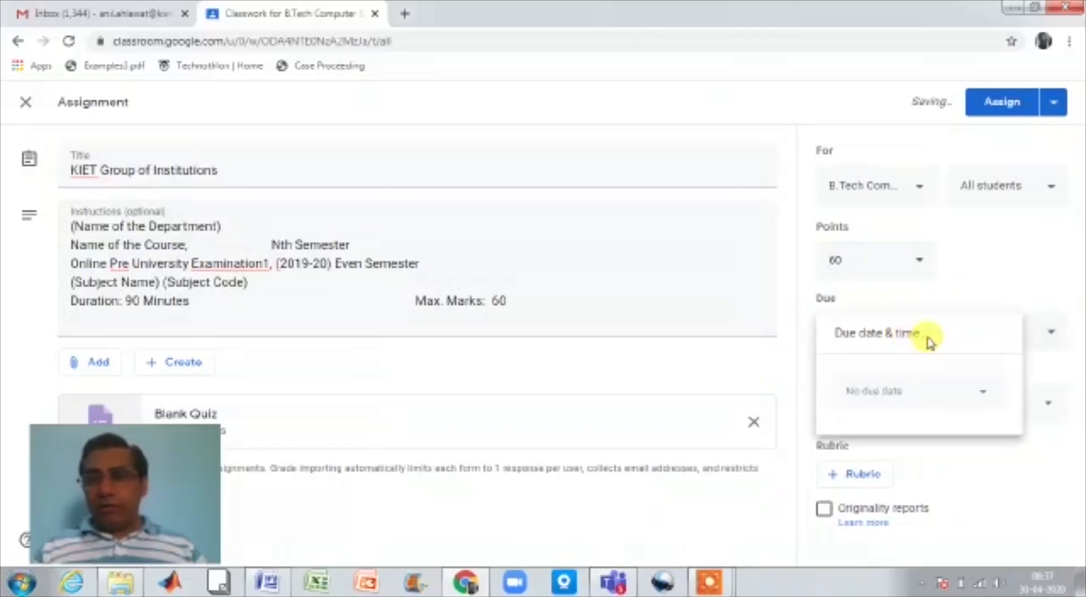
{"action": "left_click", "coordinate": [887, 393]}
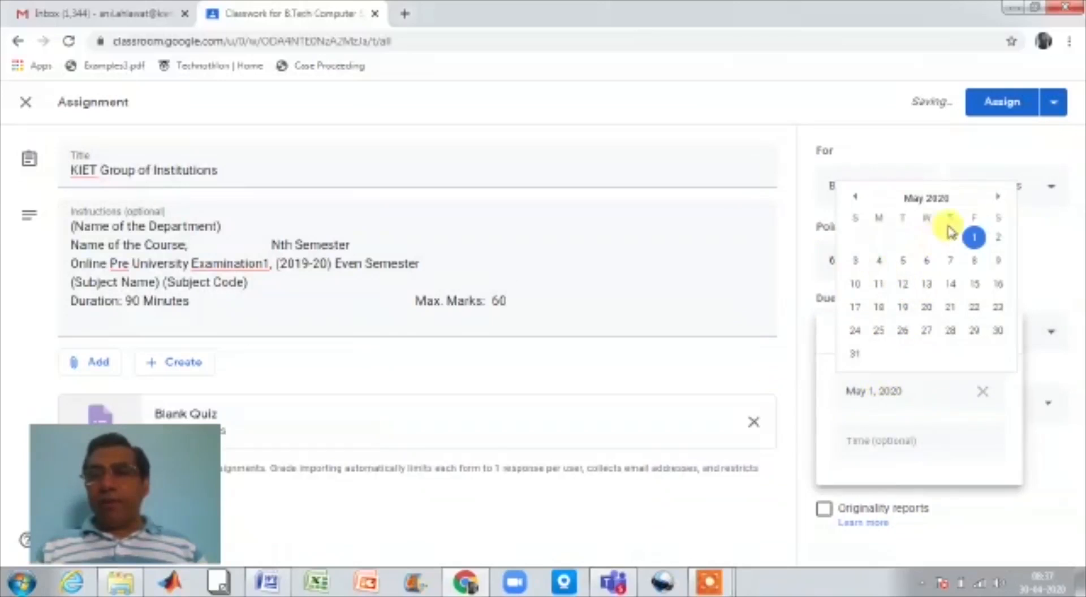
{"action": "left_click", "coordinate": [878, 261]}
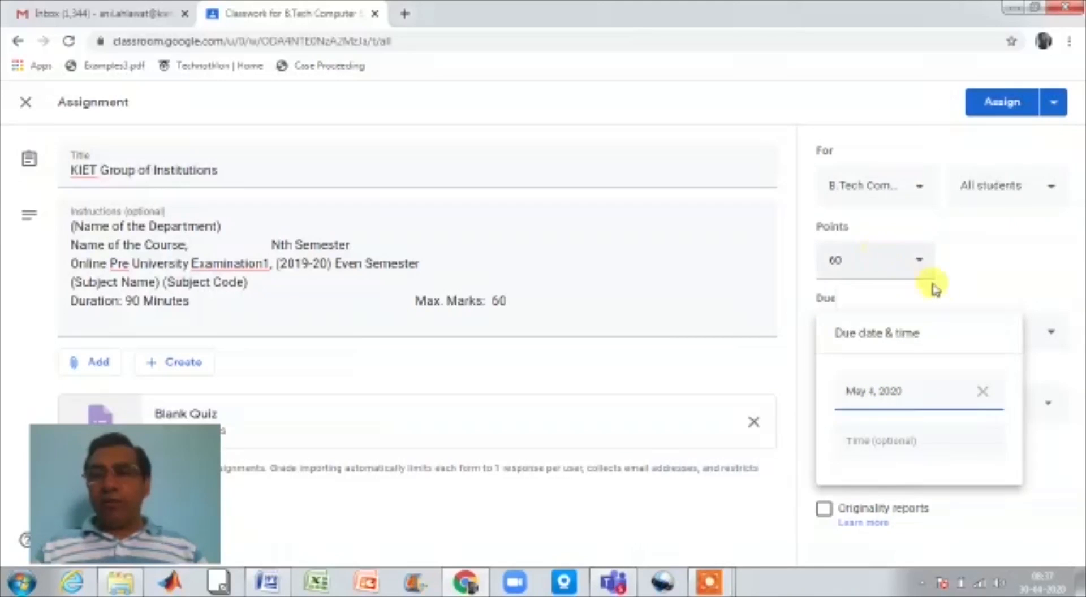
{"action": "left_click", "coordinate": [887, 433]}
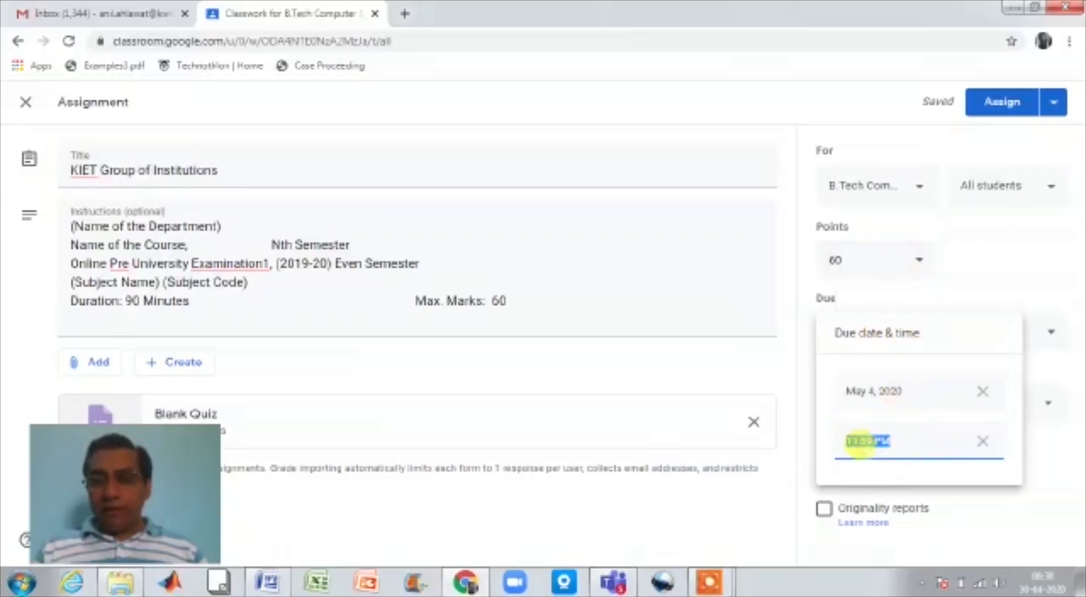
{"action": "key", "text": "BackSpace"}
{"action": "type", "text": "11:30"}
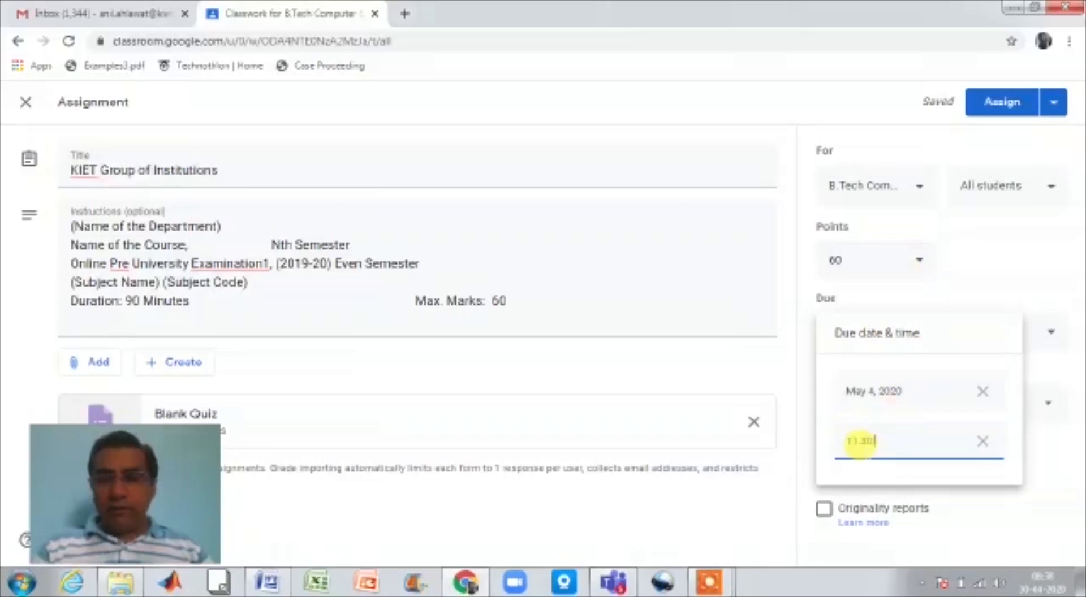
{"action": "type", "text": " am"}
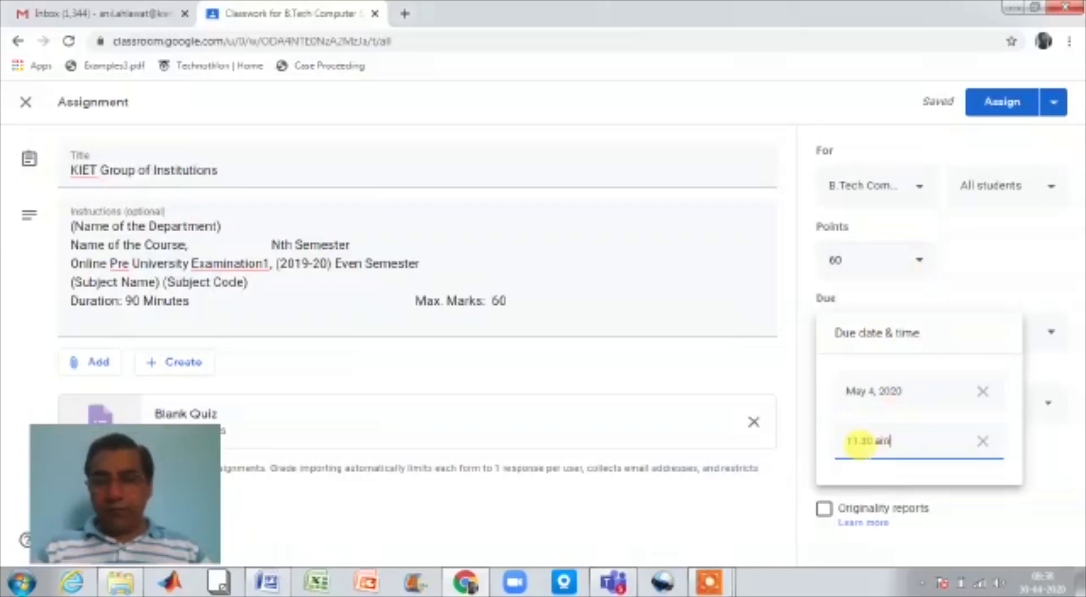
{"action": "left_click", "coordinate": [679, 390]}
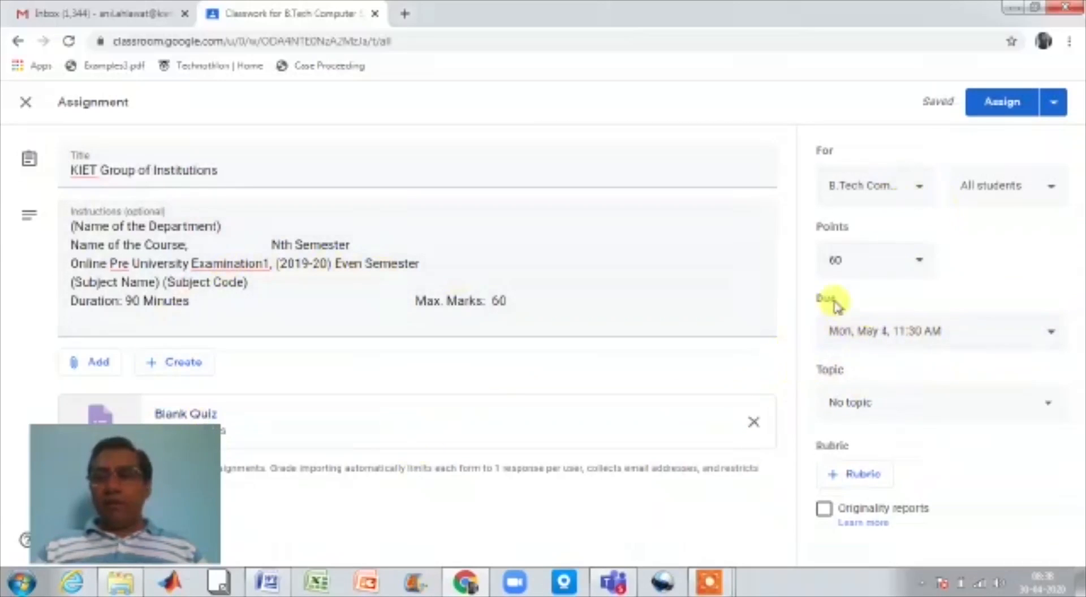
- Schedule the assignment to be posted on May 4, 2020 at 10:00 AM
{"action": "left_click", "coordinate": [1052, 104]}
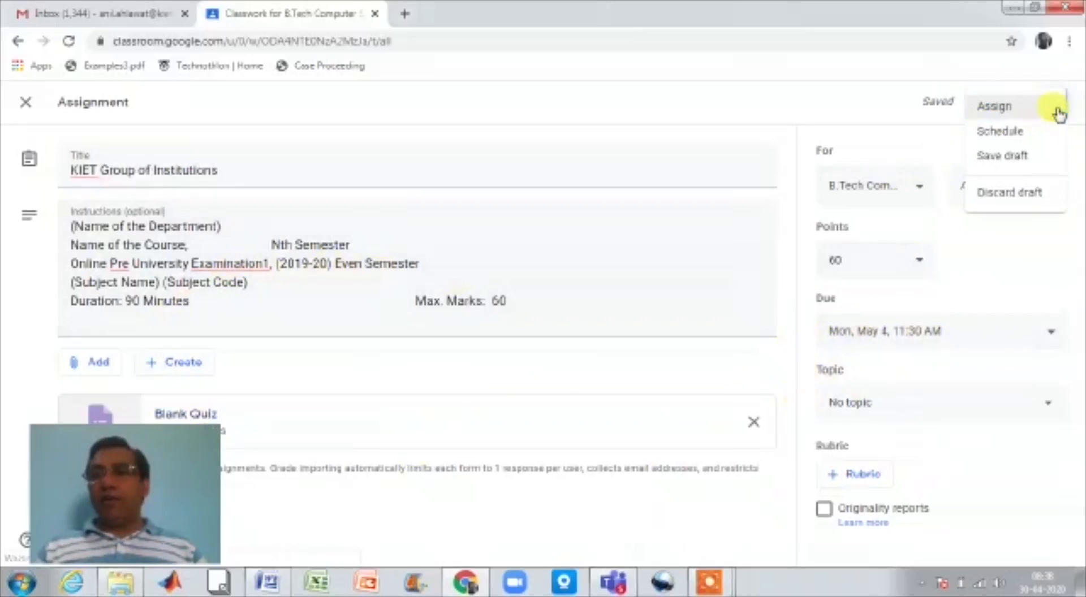
{"action": "left_click", "coordinate": [1021, 132]}
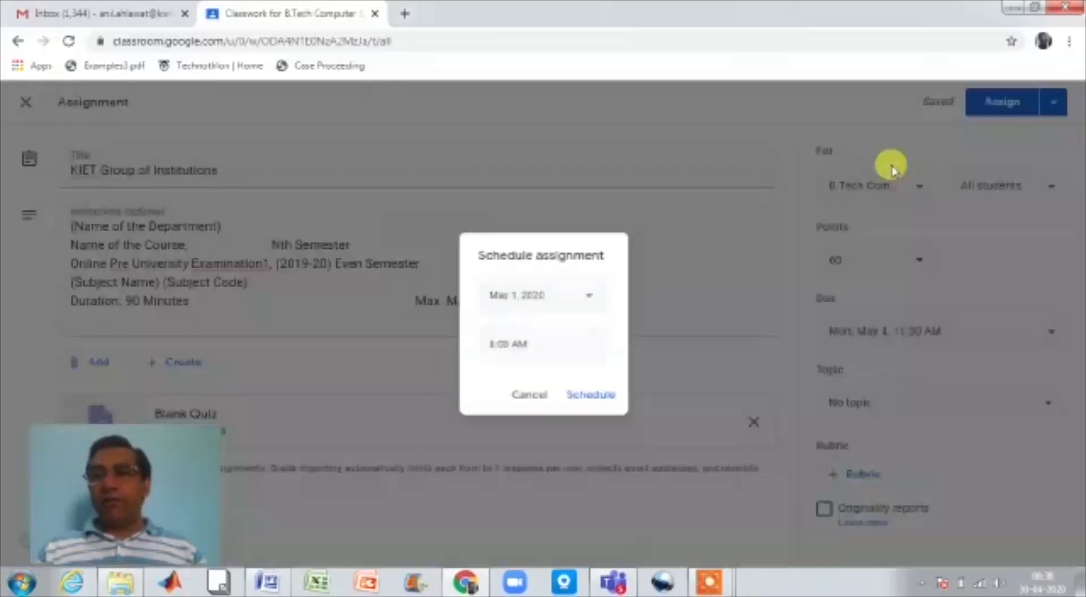
{"action": "left_click", "coordinate": [583, 300]}
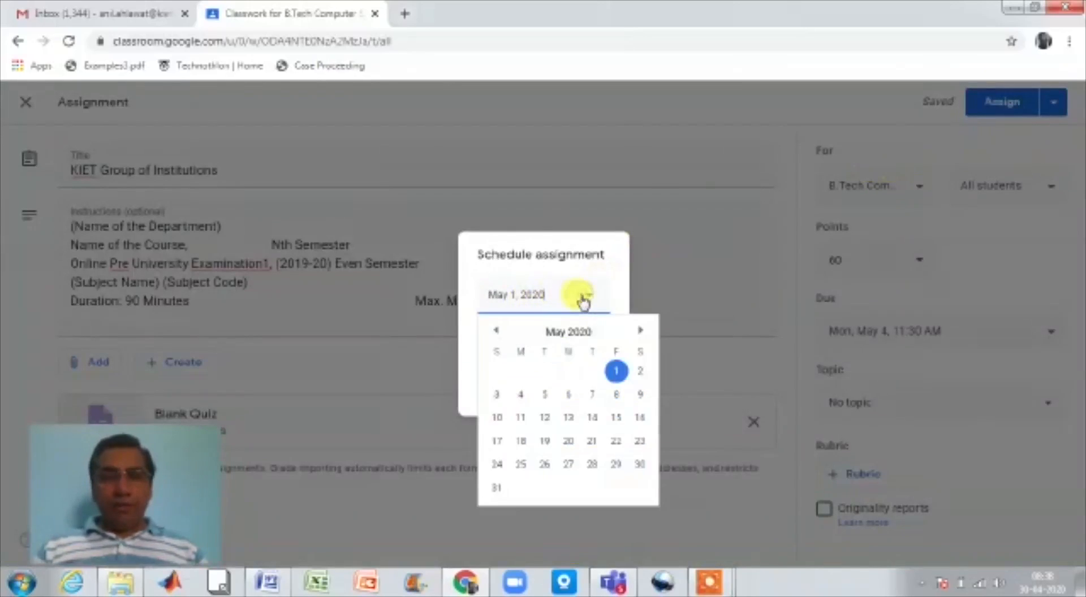
{"action": "left_click", "coordinate": [521, 398]}
{"action": "left_click", "coordinate": [486, 342]}
{"action": "left_click", "coordinate": [488, 343]}
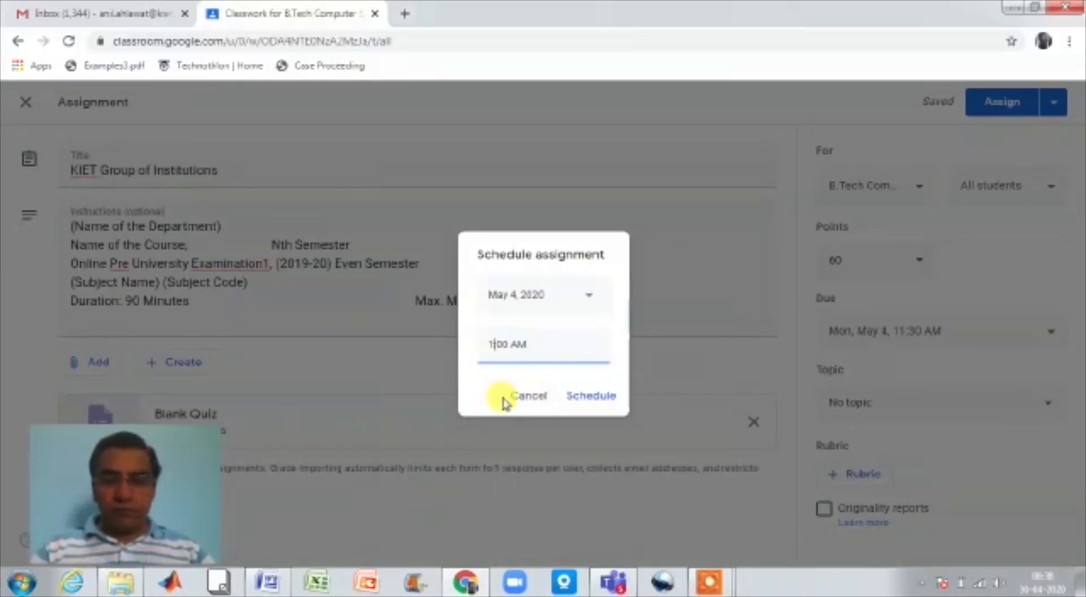
{"action": "left_click", "coordinate": [582, 395]}
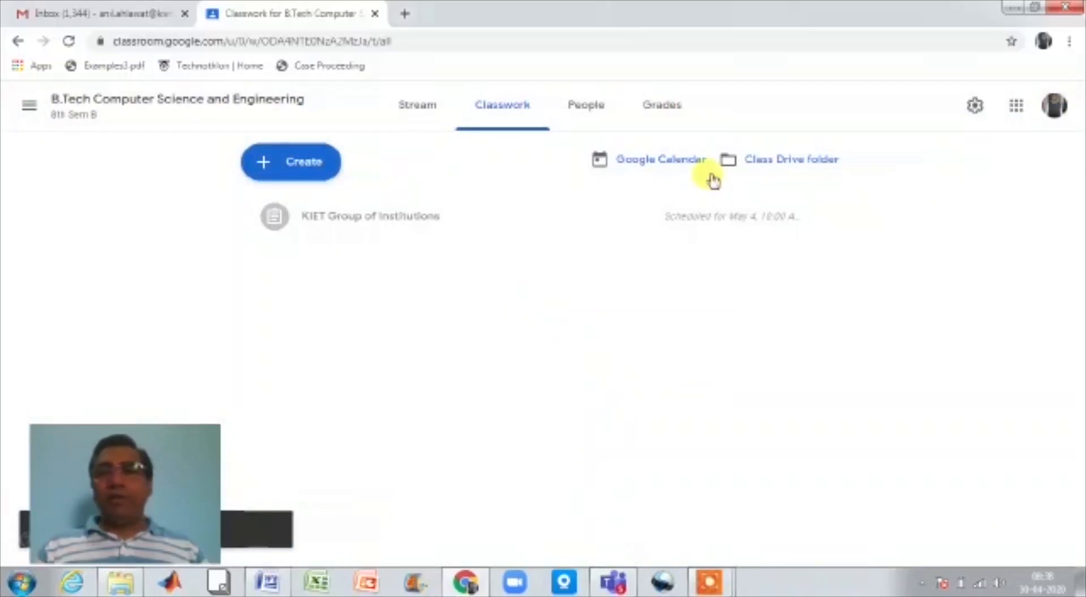
- Open the Blank Quiz form from the class Drive folder and change its heading to "Machine Learning Online PUE1"
{"action": "left_click", "coordinate": [789, 164]}
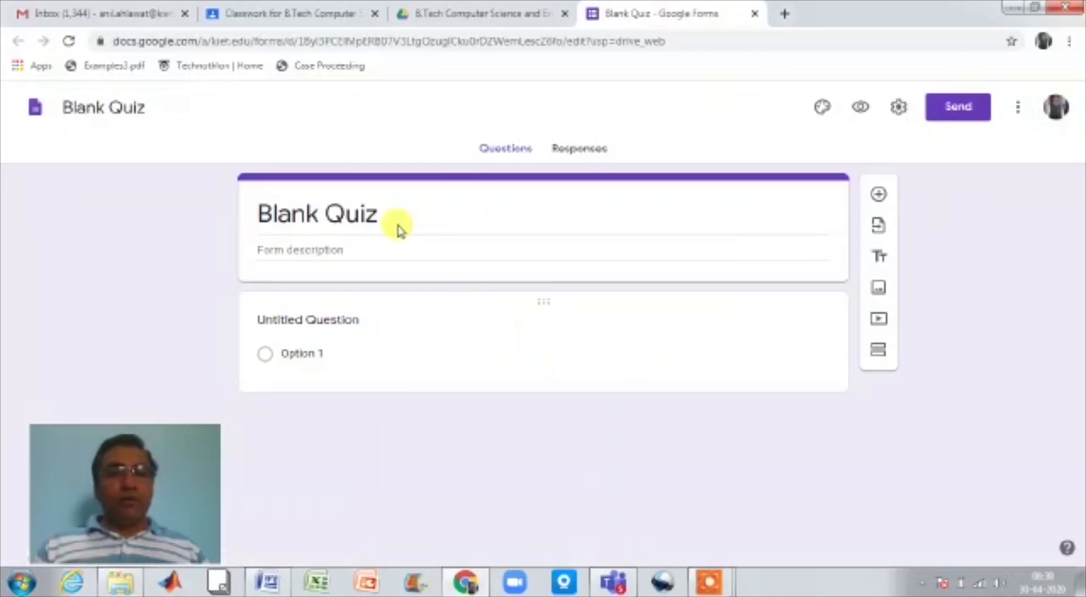
{"action": "left_click", "coordinate": [364, 212]}
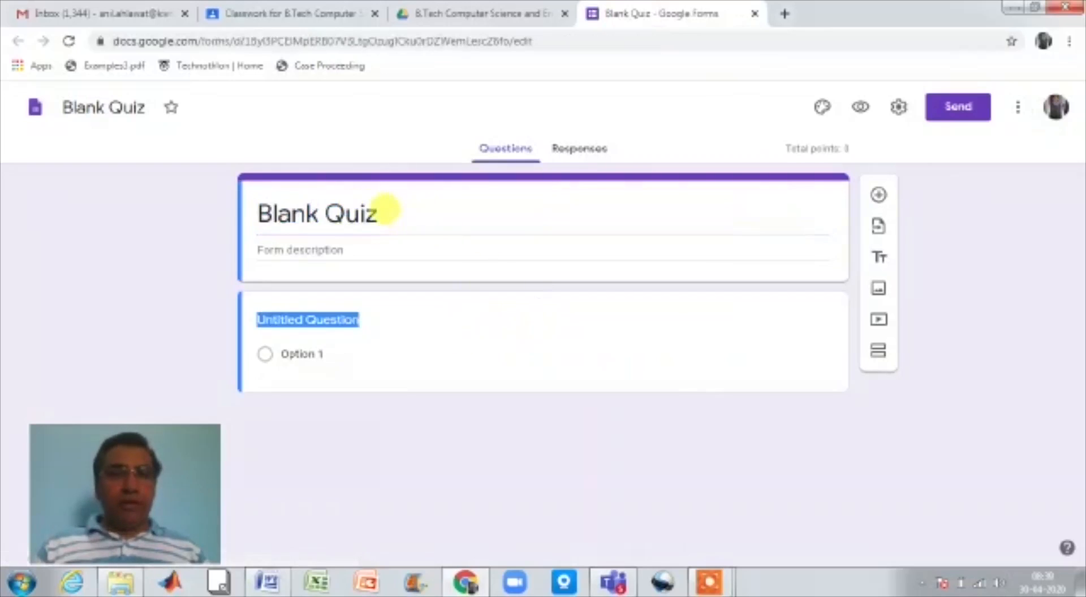
{"action": "left_click", "coordinate": [391, 216]}
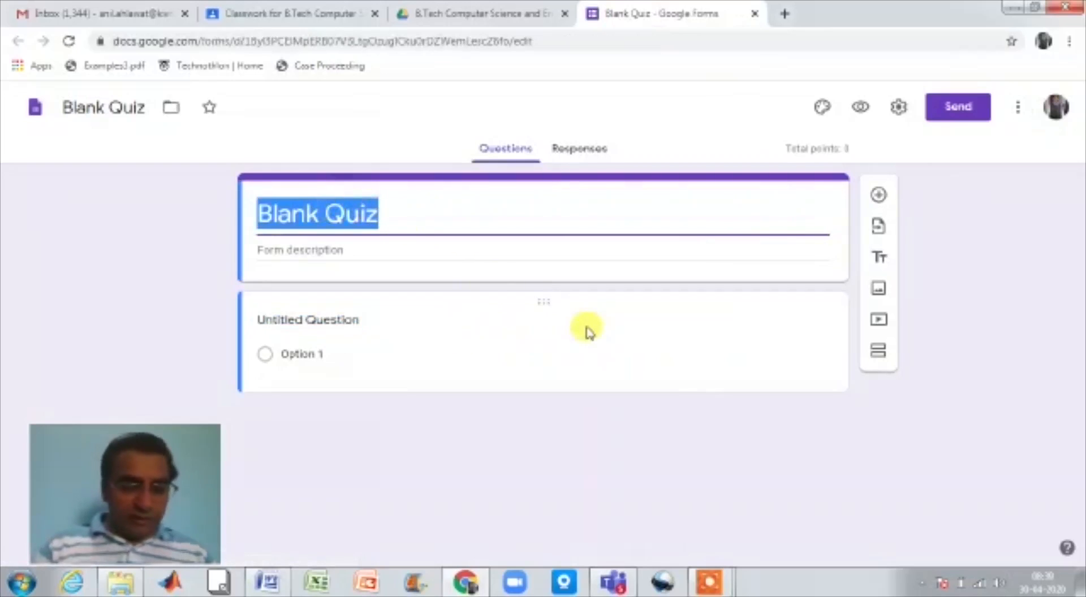
{"action": "type", "text": "M"}
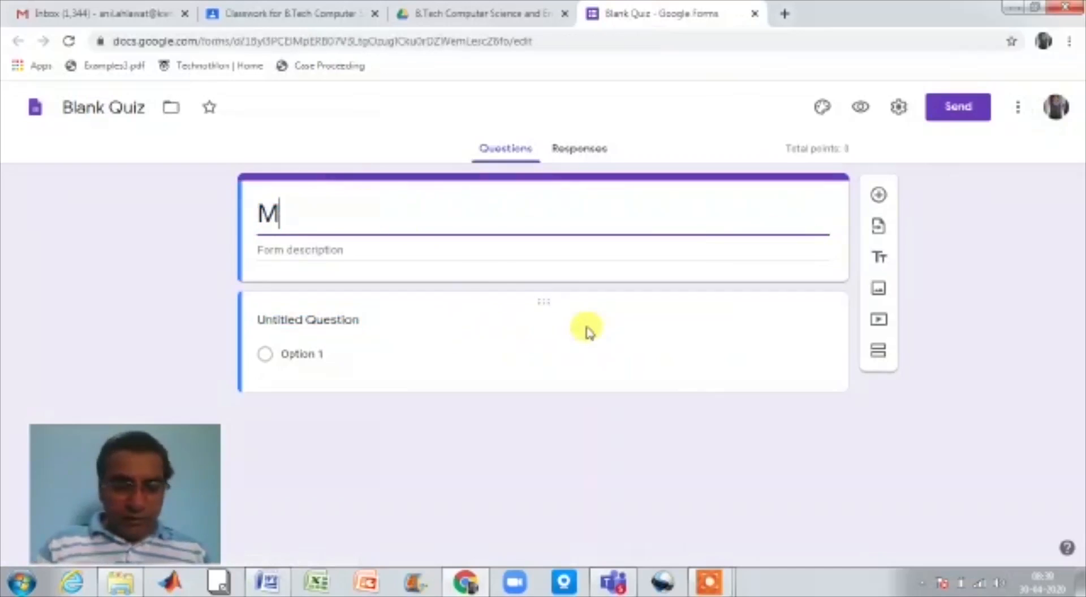
{"action": "type", "text": "achine "}
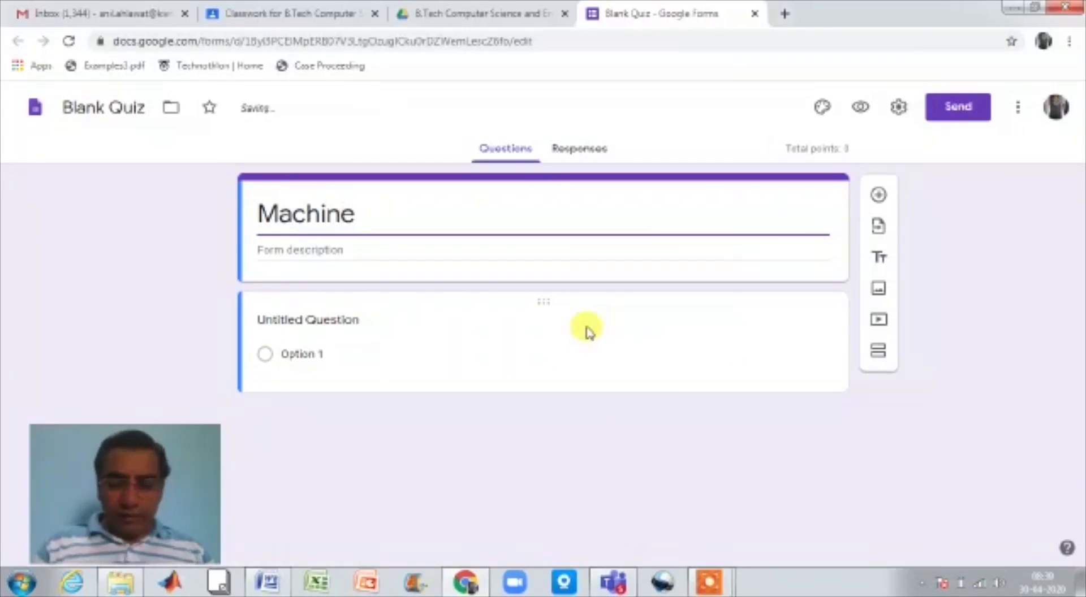
{"action": "type", "text": "Learning "}
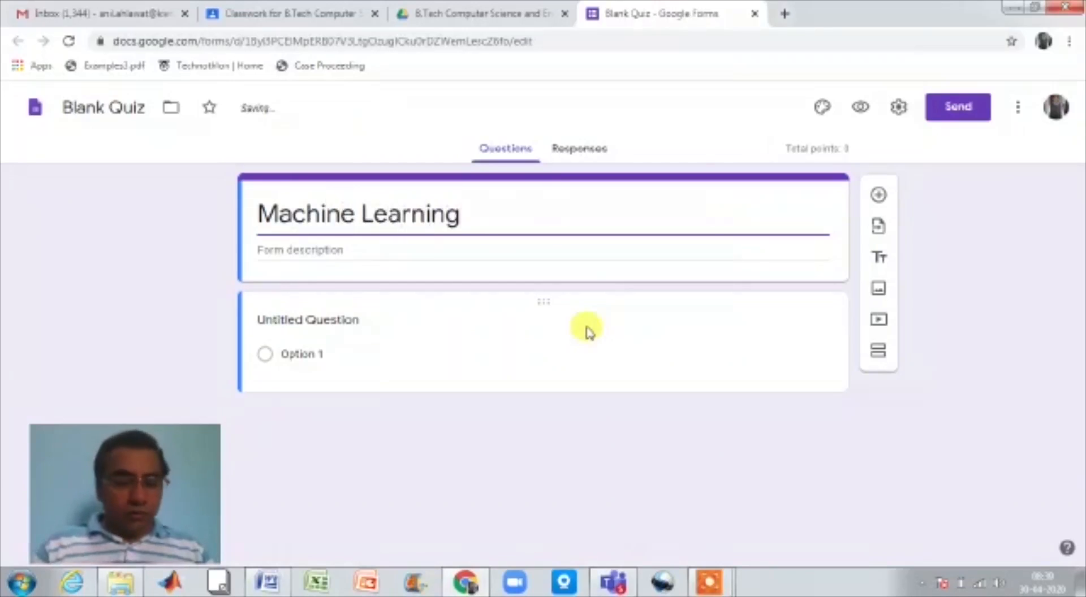
{"action": "type", "text": "Online PUE1"}
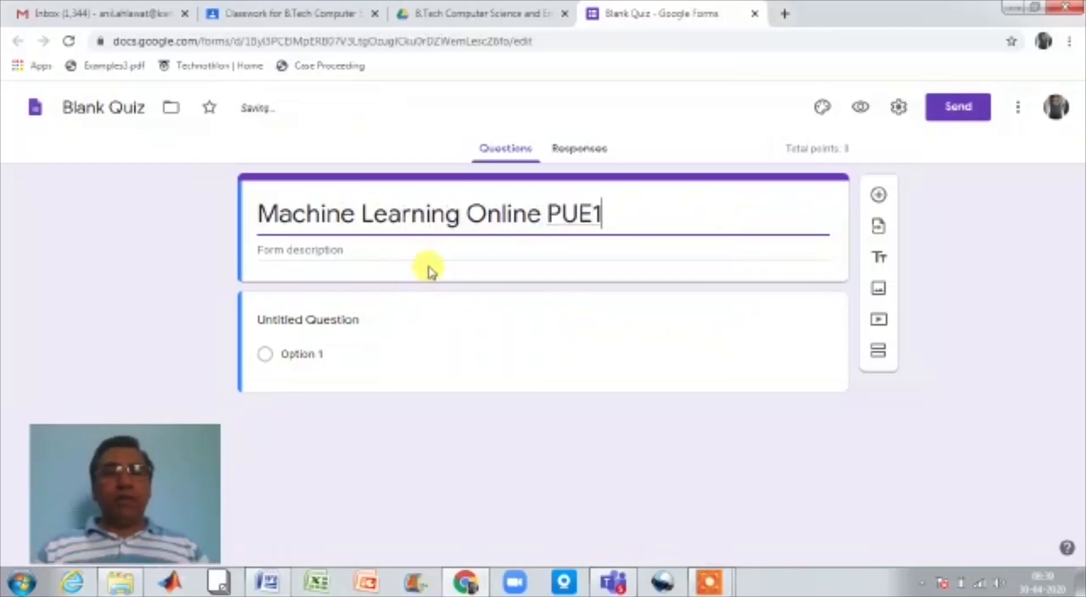
- Enter "Fill all the information" as the form description
{"action": "left_click", "coordinate": [341, 248]}
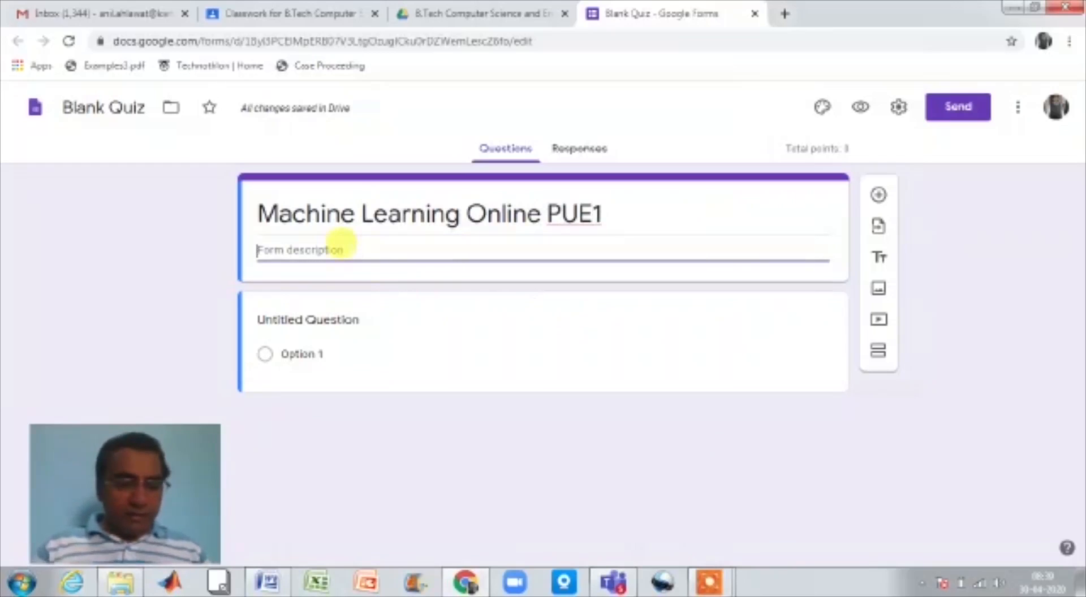
{"action": "type", "text": "F"}
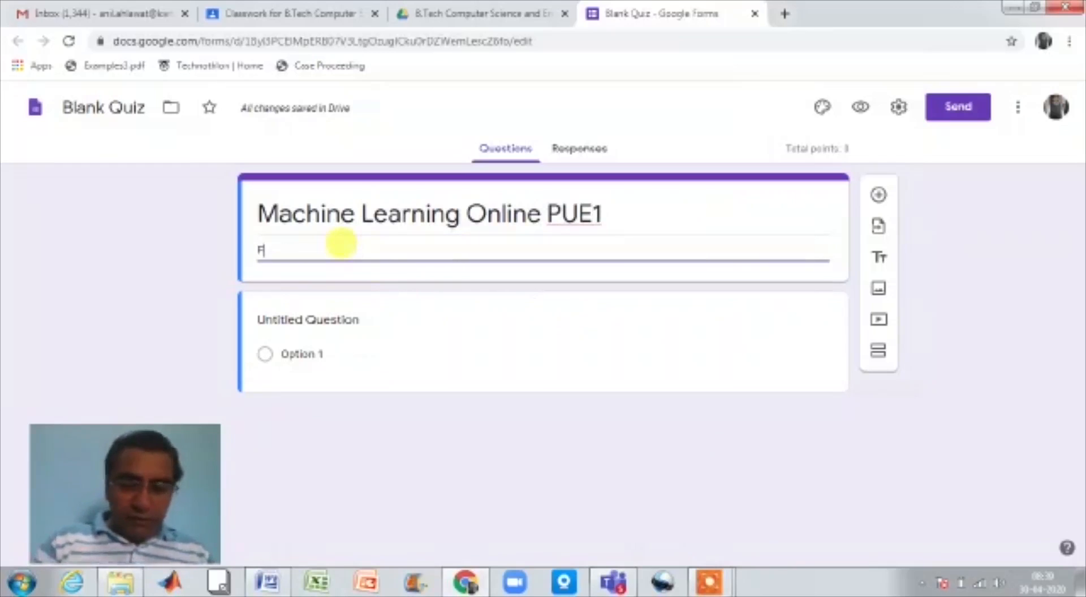
{"action": "type", "text": "ill att the information"}
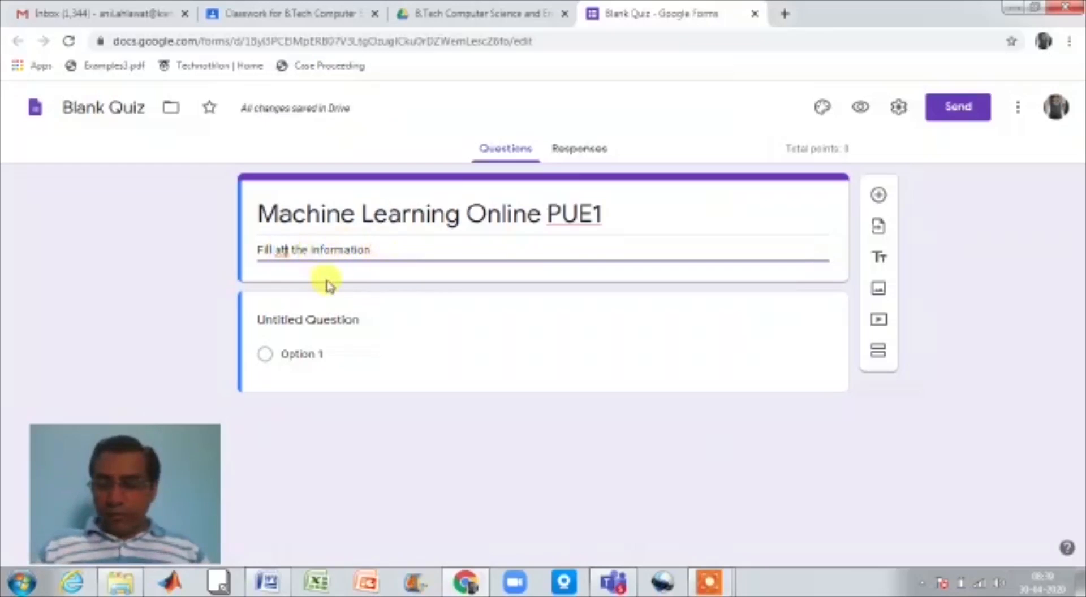
{"action": "key", "text": "BackSpace"}
{"action": "key", "text": "BackSpace"}
{"action": "type", "text": "ll"}
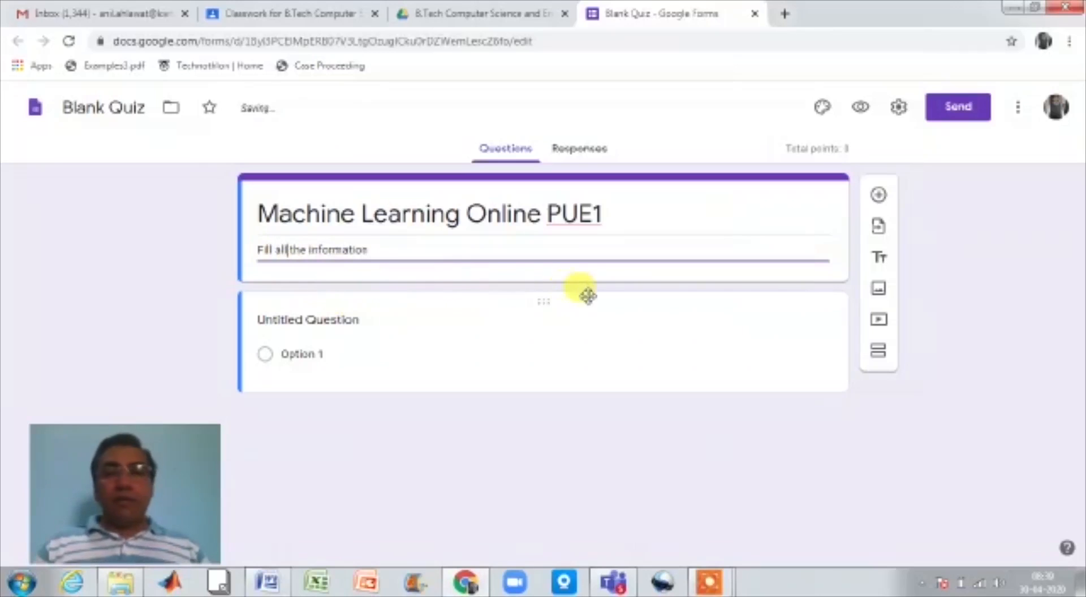
- Add two short-answer questions below the form header, titled "Name" and "Father's Name"
{"action": "left_click", "coordinate": [877, 198]}
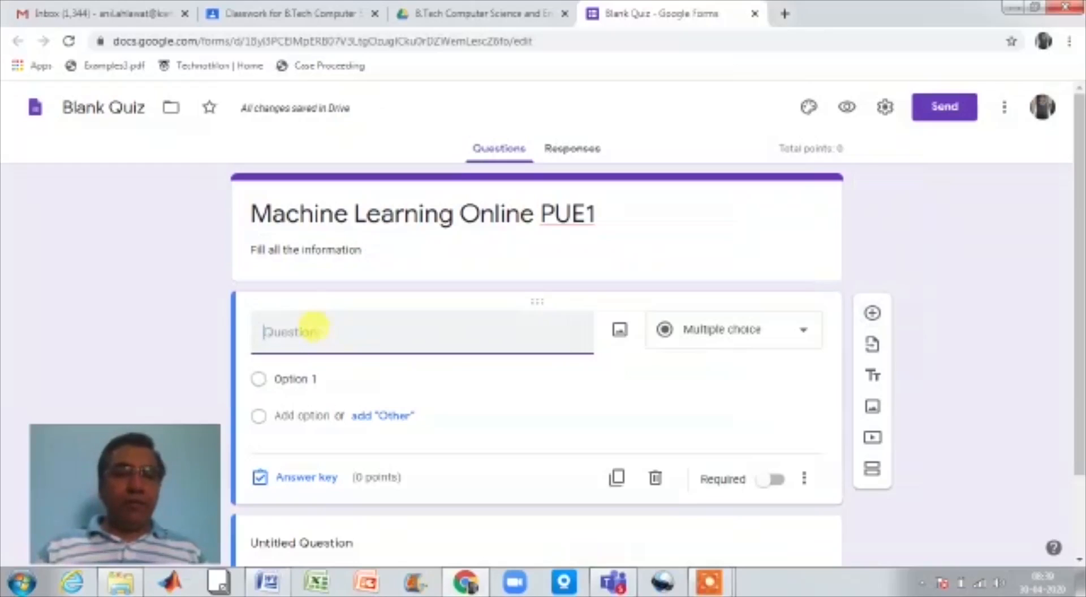
{"action": "type", "text": "Ne"}
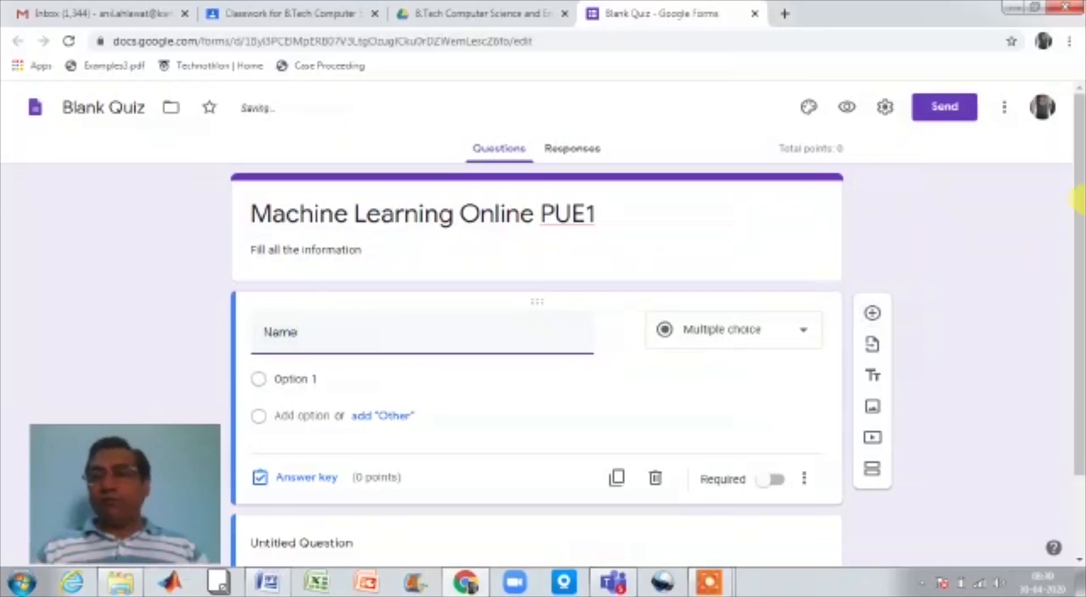
{"action": "left_click_drag", "start_coordinate": [1081, 217], "coordinate": [1079, 284]}
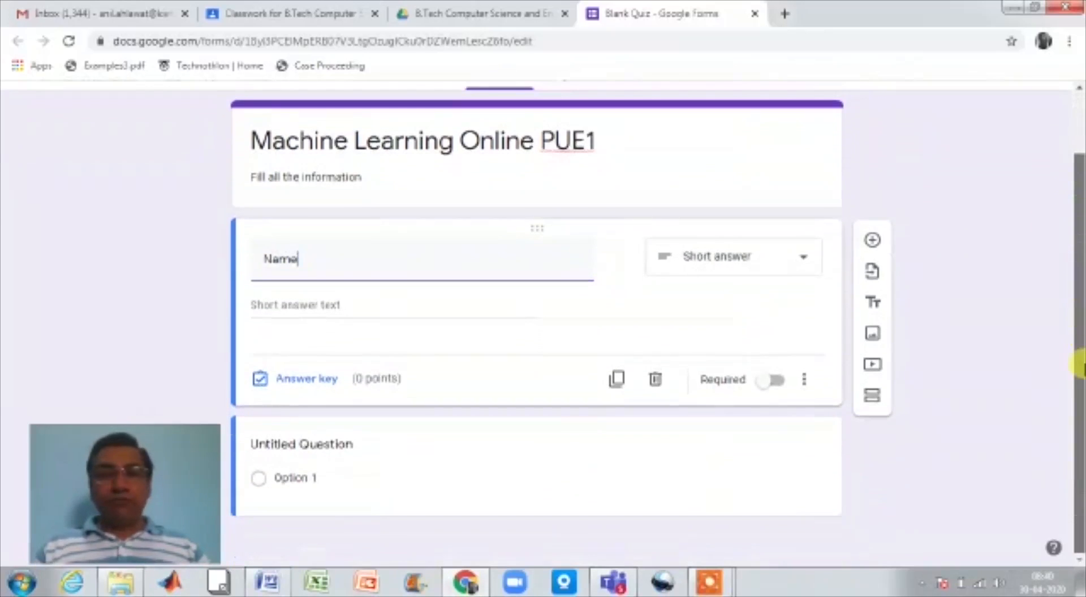
{"action": "left_click", "coordinate": [876, 244]}
{"action": "type", "text": "Father"}
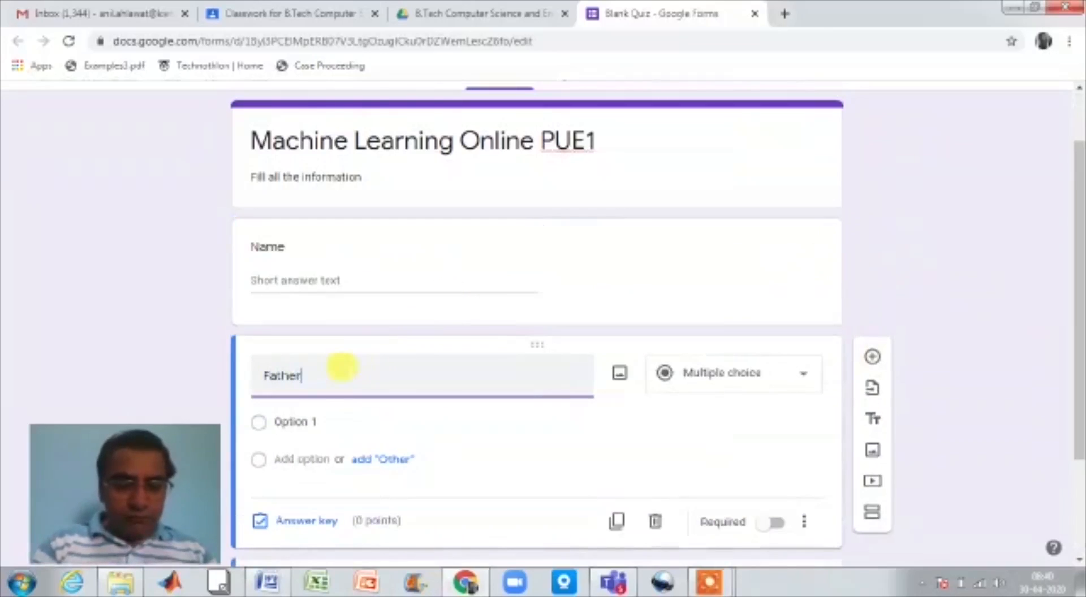
{"action": "type", "text": "'s"}
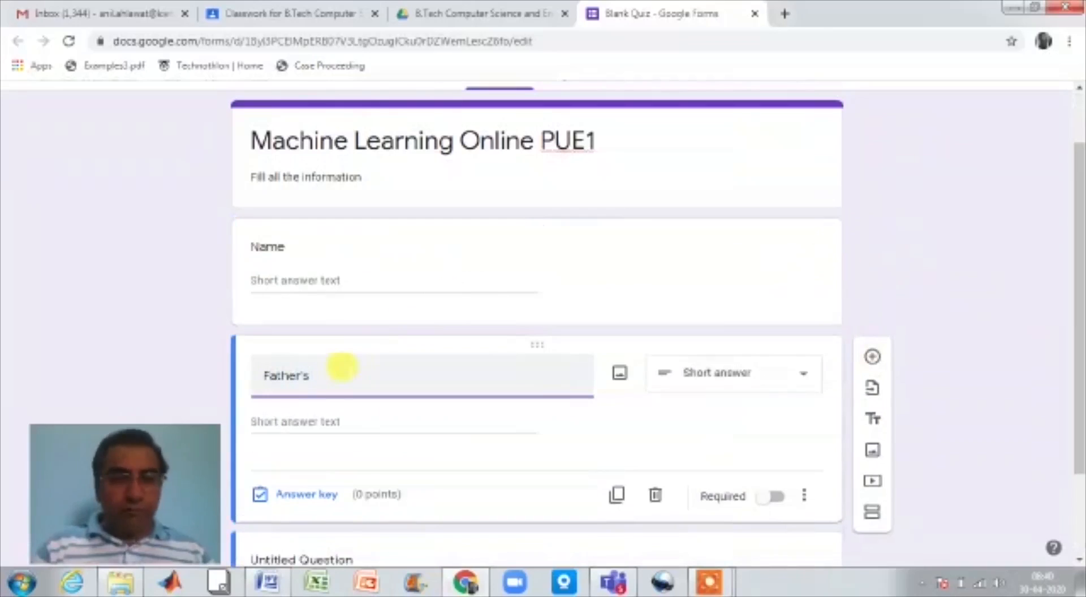
{"action": "type", "text": " N"}
{"action": "key", "text": "BackSpace"}
{"action": "key", "text": "BackSpace"}
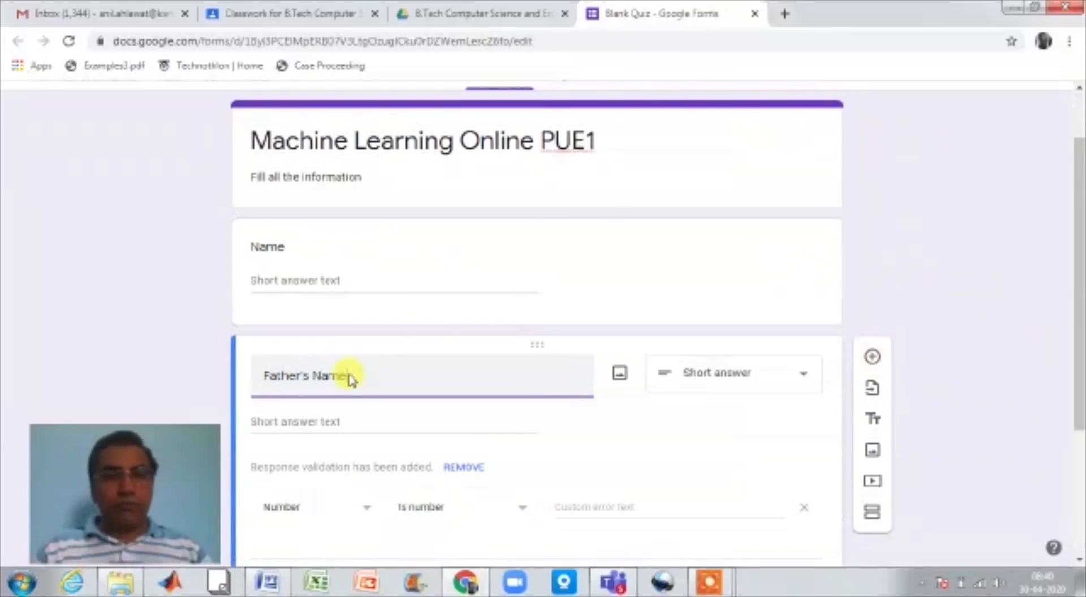
- Add a short-answer question titled "Roll No" below the Father's Name question
{"action": "scroll", "coordinate": [1074, 363], "scroll_direction": "down", "scroll_amount": 2}
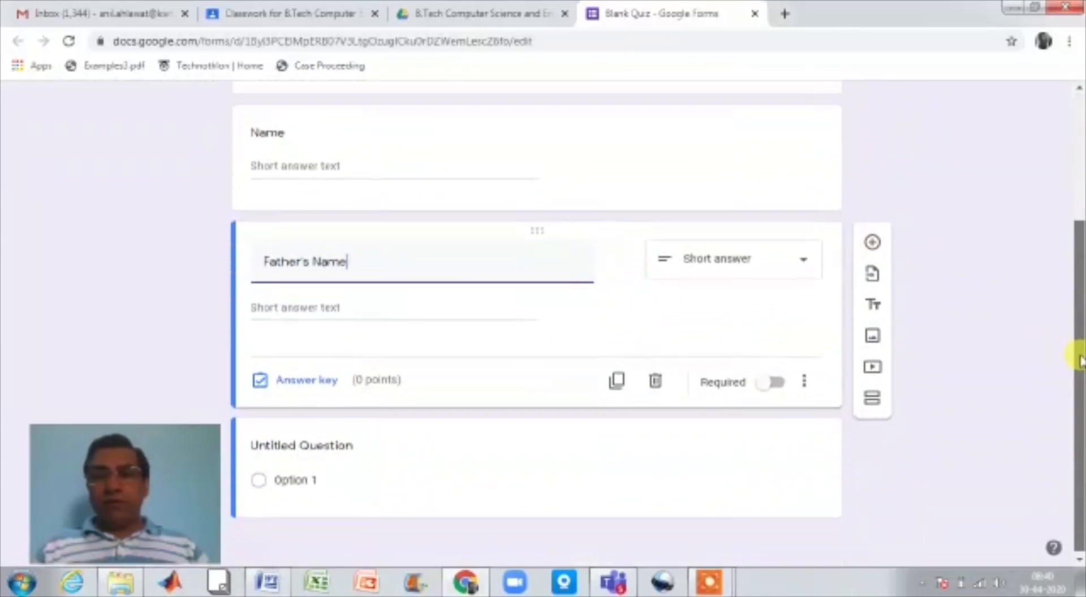
{"action": "left_click", "coordinate": [872, 242]}
{"action": "type", "text": "Roll No"}
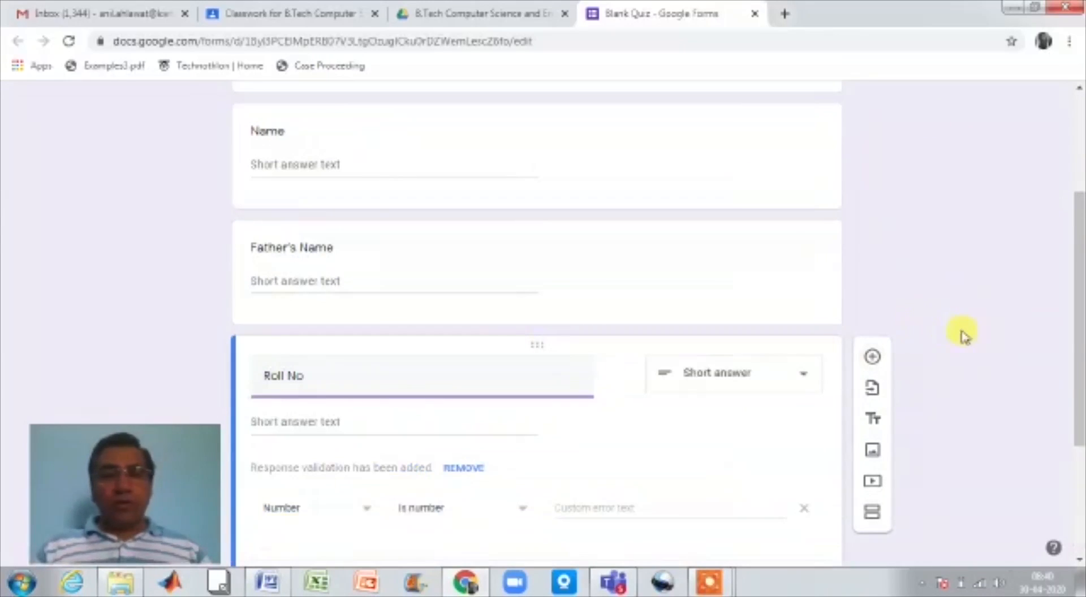
- Add a question titled "Branch" below the Roll No question and set its answer type to Short answer
{"action": "left_click", "coordinate": [873, 355]}
{"action": "left_click_drag", "start_coordinate": [1078, 291], "coordinate": [1065, 380]}
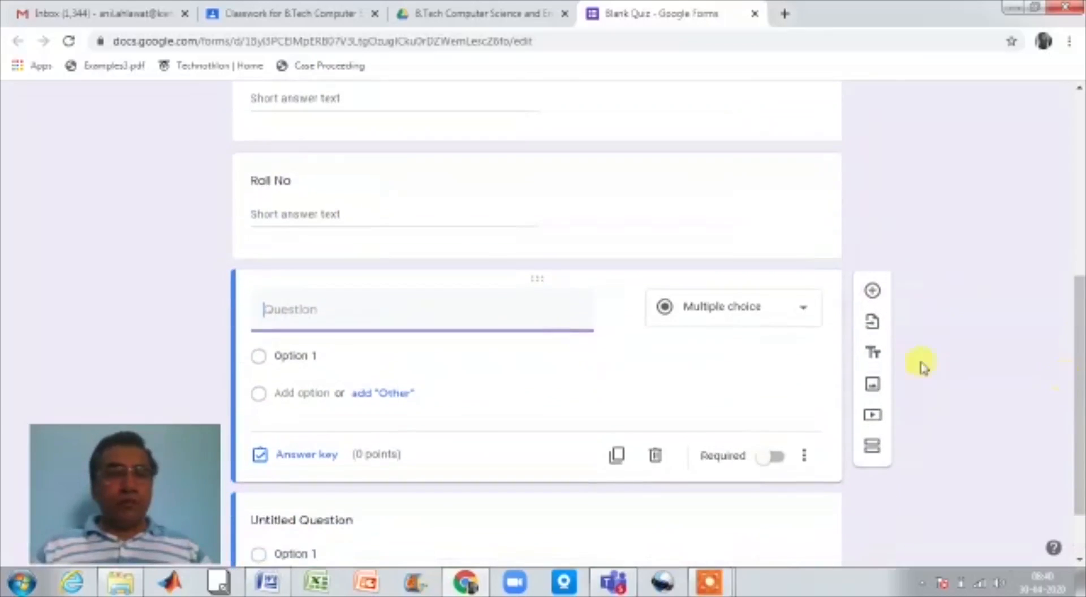
{"action": "type", "text": "Branch"}
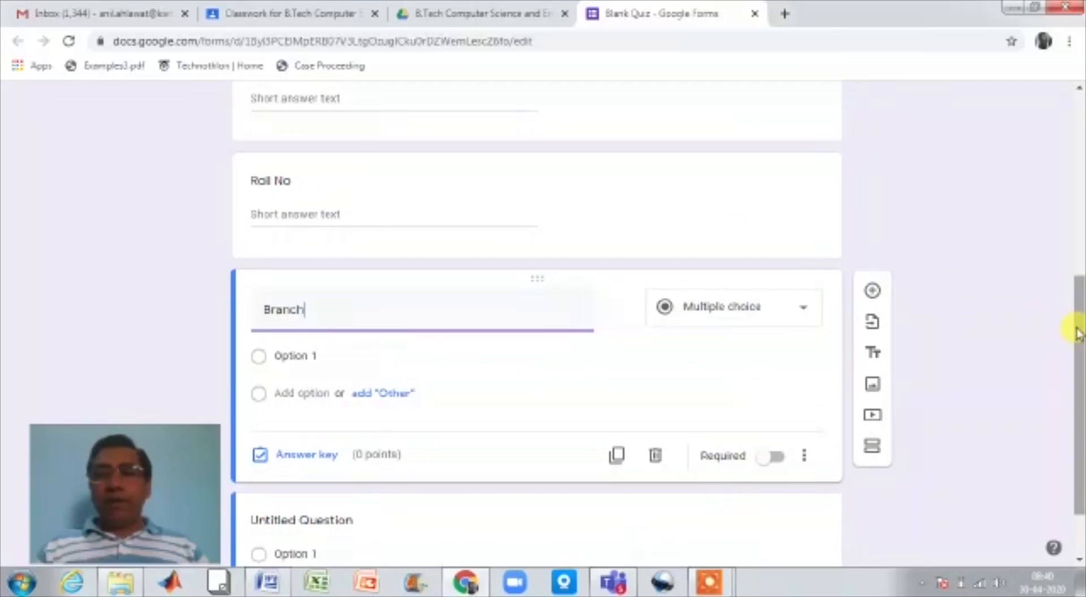
{"action": "scroll", "coordinate": [1077, 340], "scroll_direction": "down", "scroll_amount": 1}
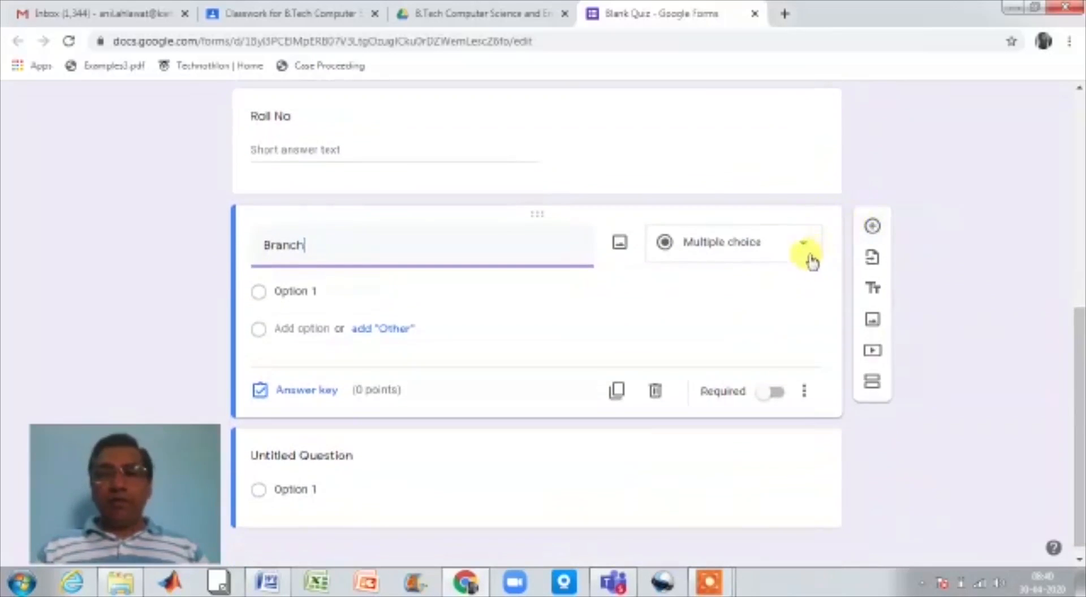
{"action": "left_click", "coordinate": [803, 252]}
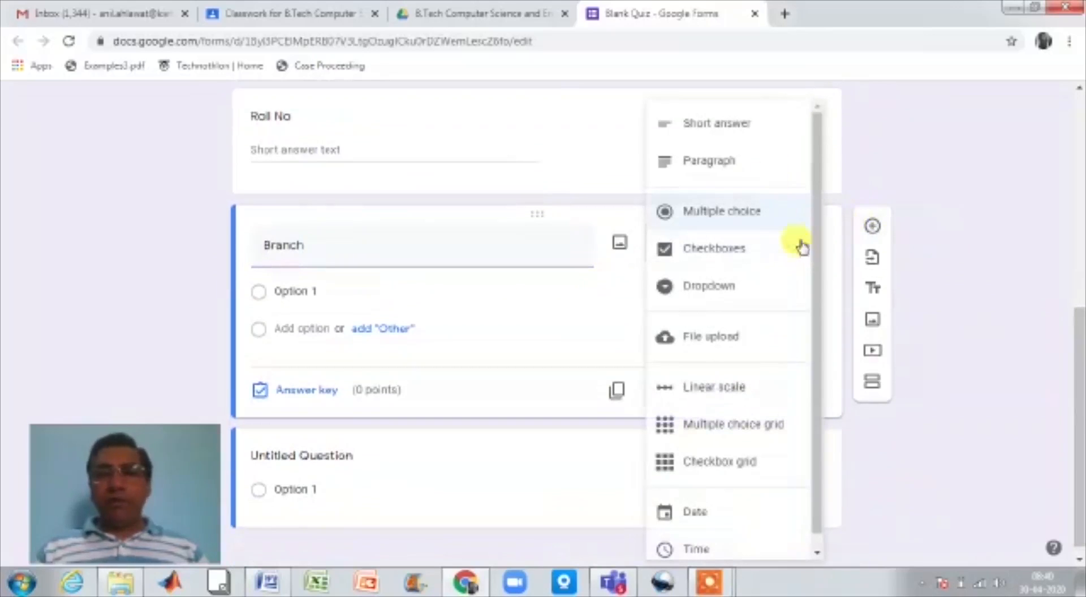
{"action": "left_click", "coordinate": [737, 121]}
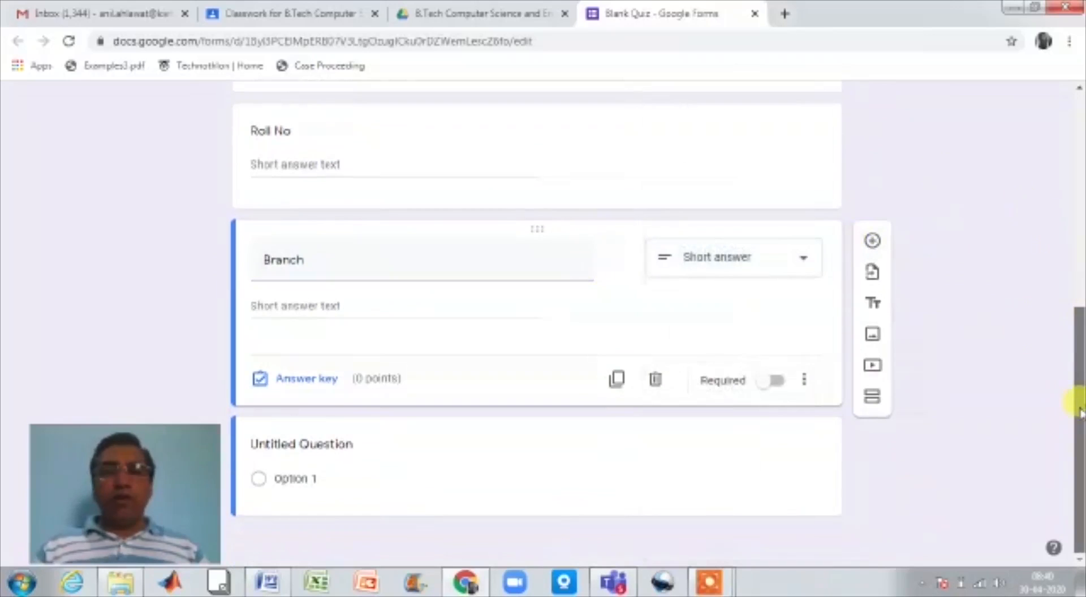
{"action": "left_click", "coordinate": [807, 264]}
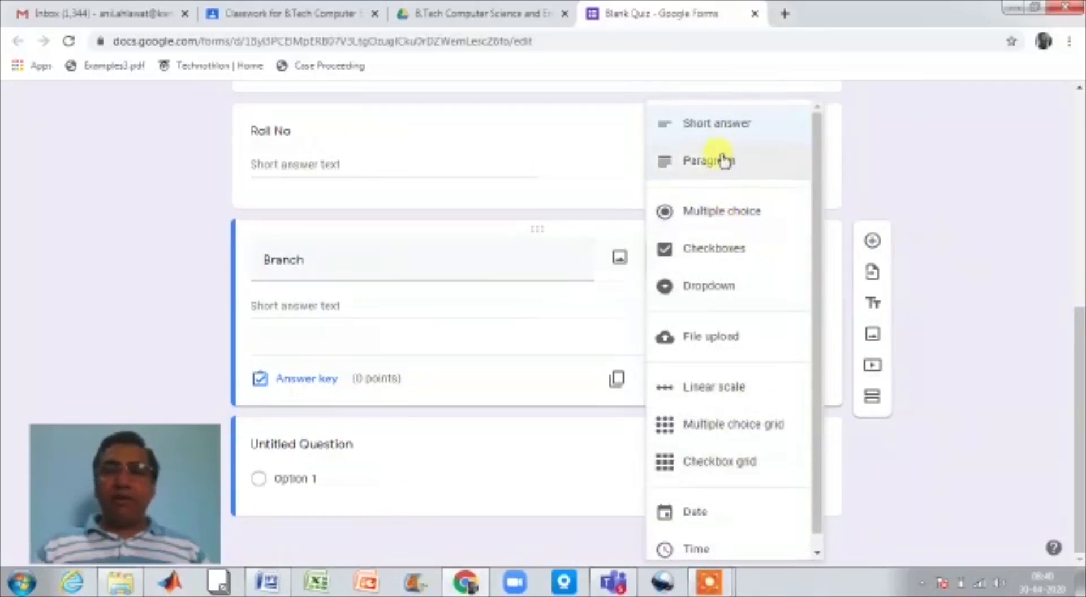
{"action": "left_click", "coordinate": [732, 131]}
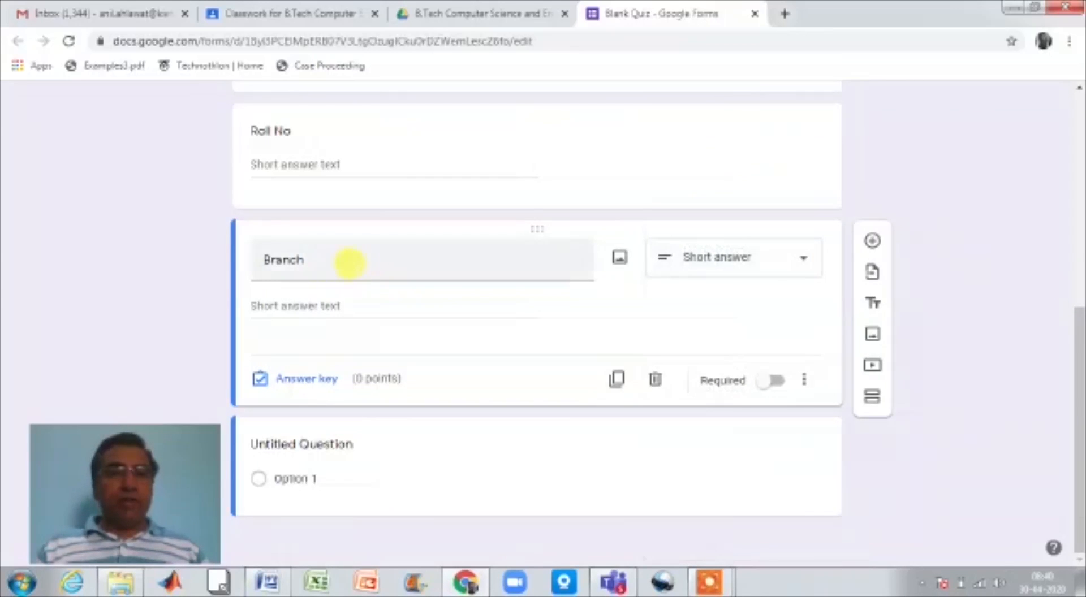
{"action": "double_click", "coordinate": [350, 263]}
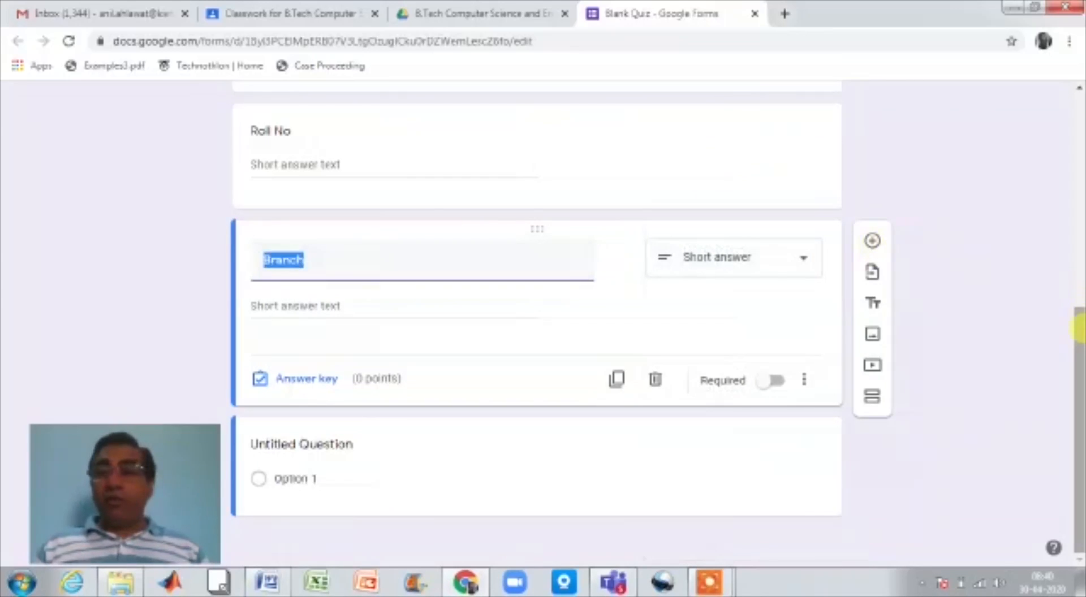
- Make the Name and Father's Name questions required
{"action": "left_click_drag", "start_coordinate": [1080, 338], "coordinate": [1077, 184]}
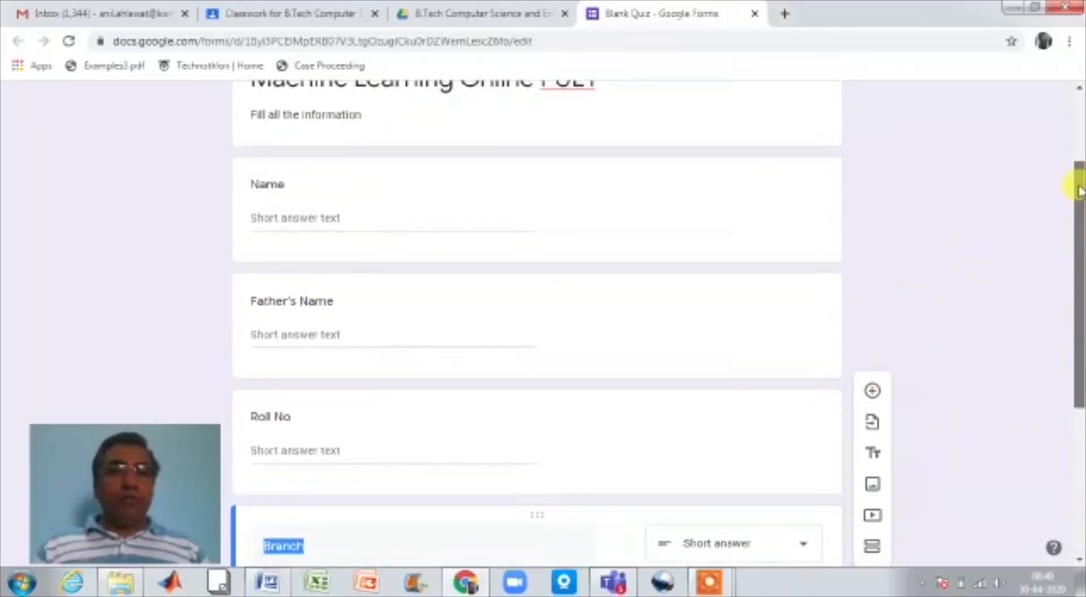
{"action": "left_click", "coordinate": [383, 198]}
{"action": "left_click", "coordinate": [780, 323]}
{"action": "left_click", "coordinate": [781, 323]}
{"action": "left_click_drag", "start_coordinate": [1078, 286], "coordinate": [1076, 376]}
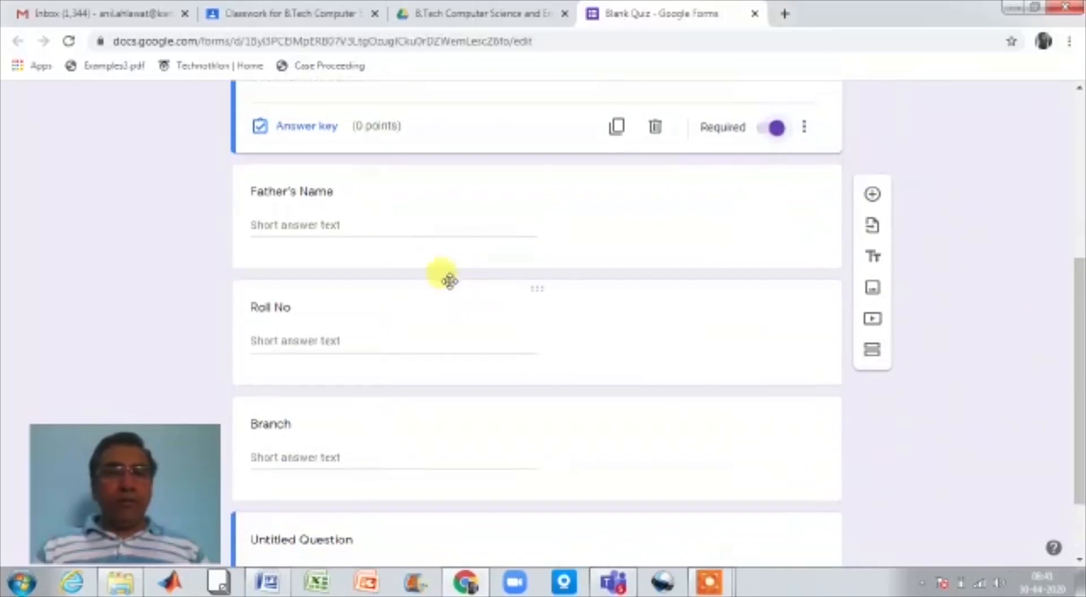
{"action": "left_click", "coordinate": [493, 218]}
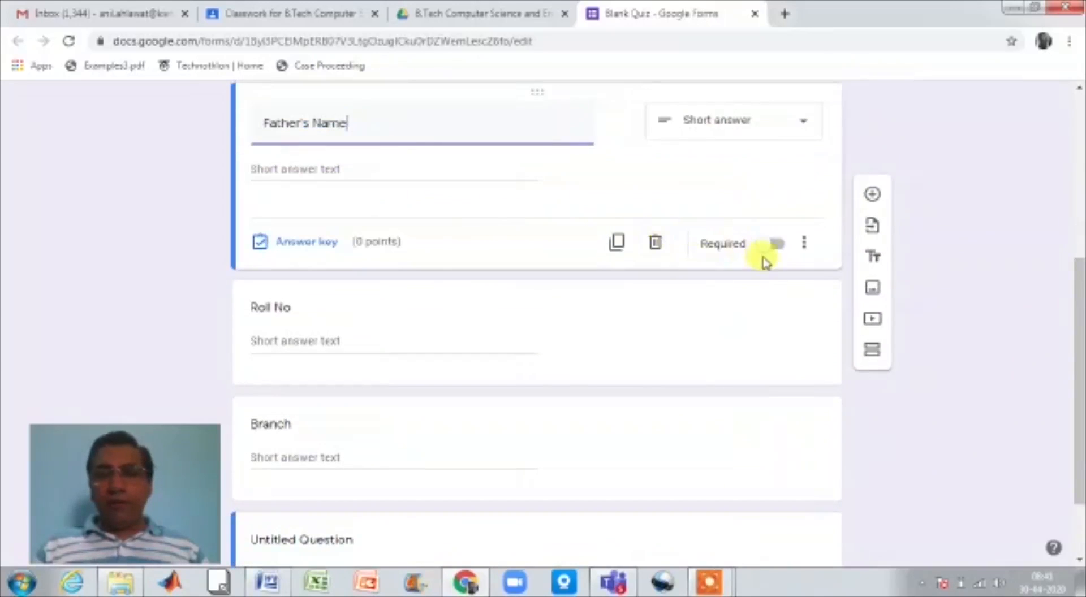
{"action": "left_click", "coordinate": [779, 249]}
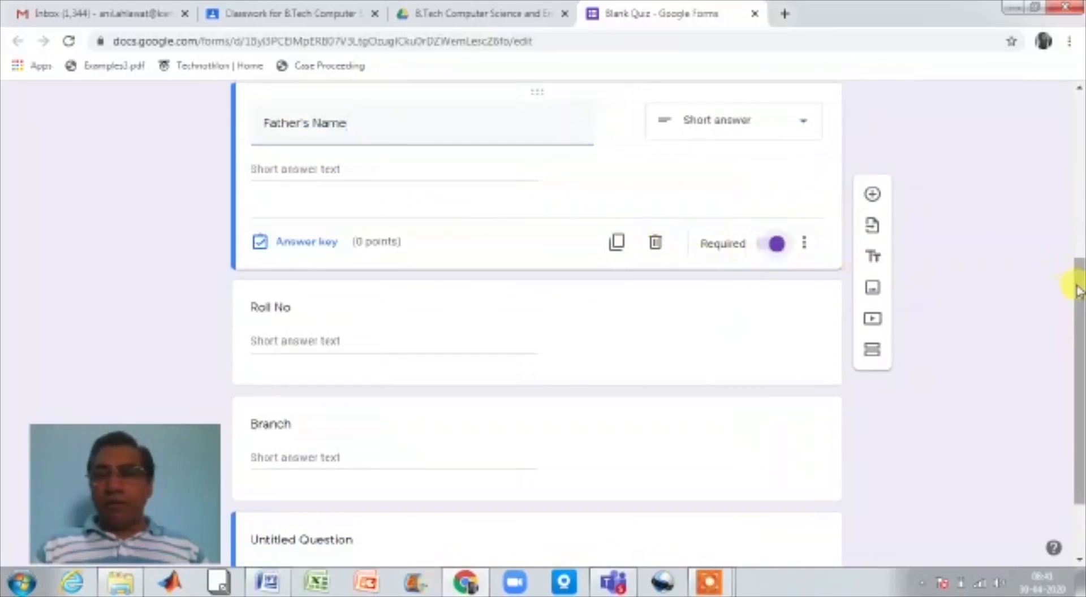
- Make the Roll No and Branch questions required
{"action": "left_click_drag", "start_coordinate": [1071, 286], "coordinate": [1078, 335]}
{"action": "left_click", "coordinate": [460, 213]}
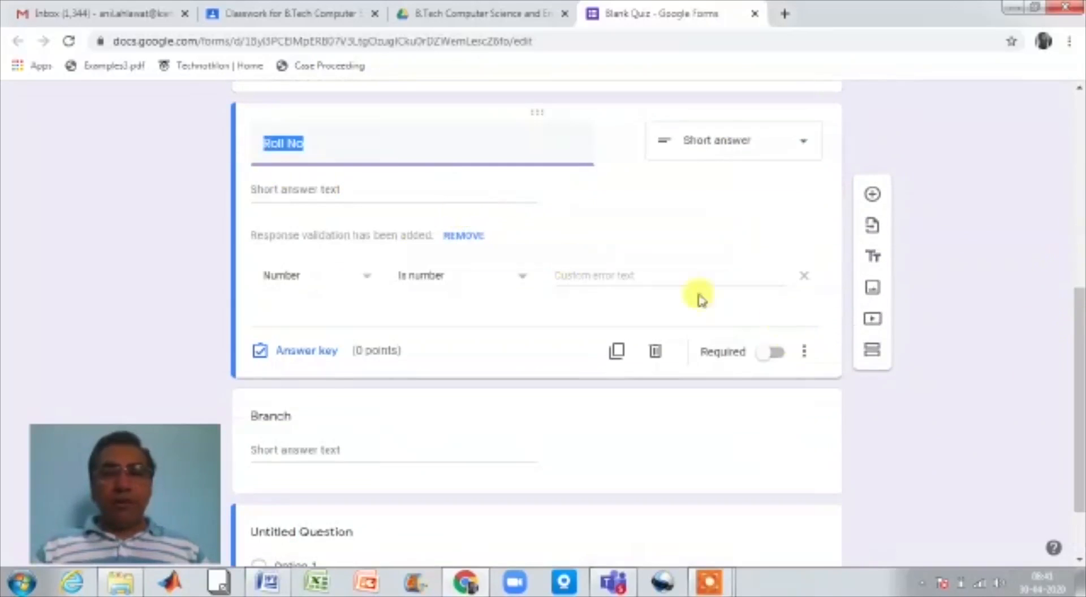
{"action": "left_click", "coordinate": [779, 356]}
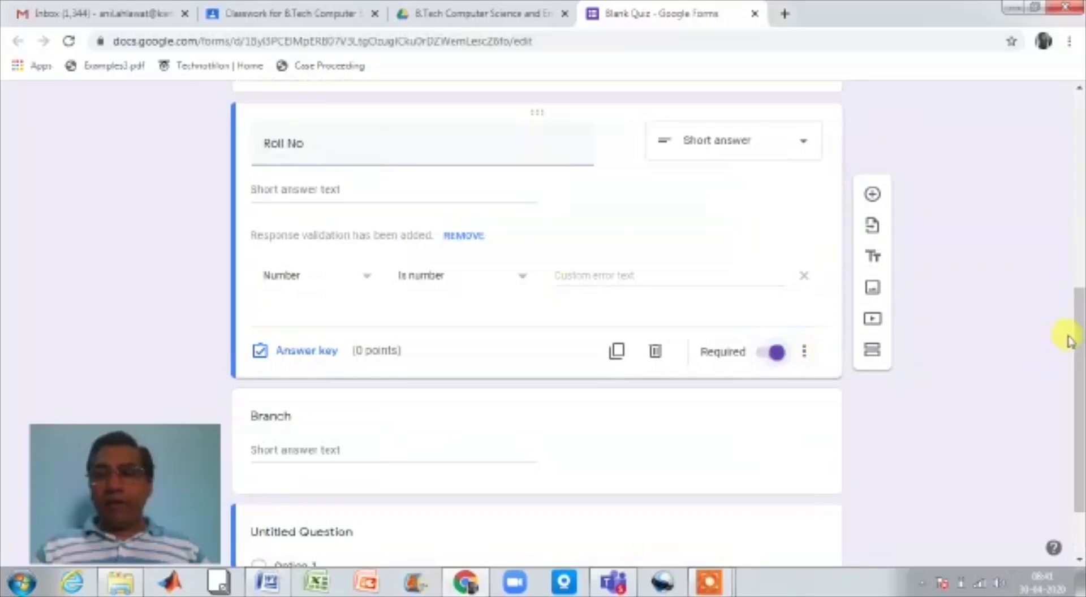
{"action": "left_click_drag", "start_coordinate": [1070, 338], "coordinate": [1069, 455]}
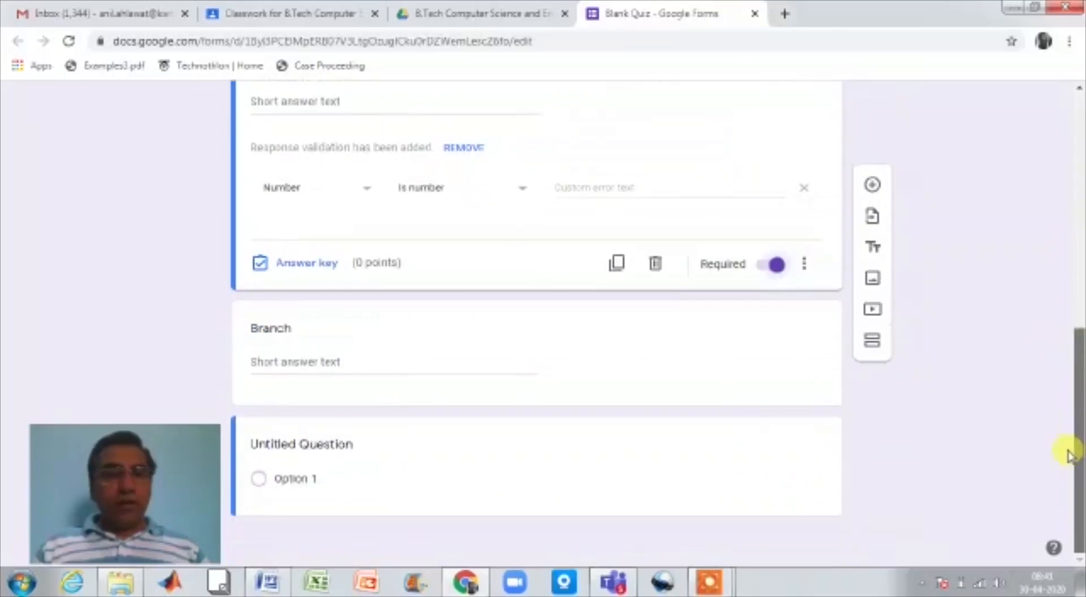
{"action": "left_click", "coordinate": [417, 375]}
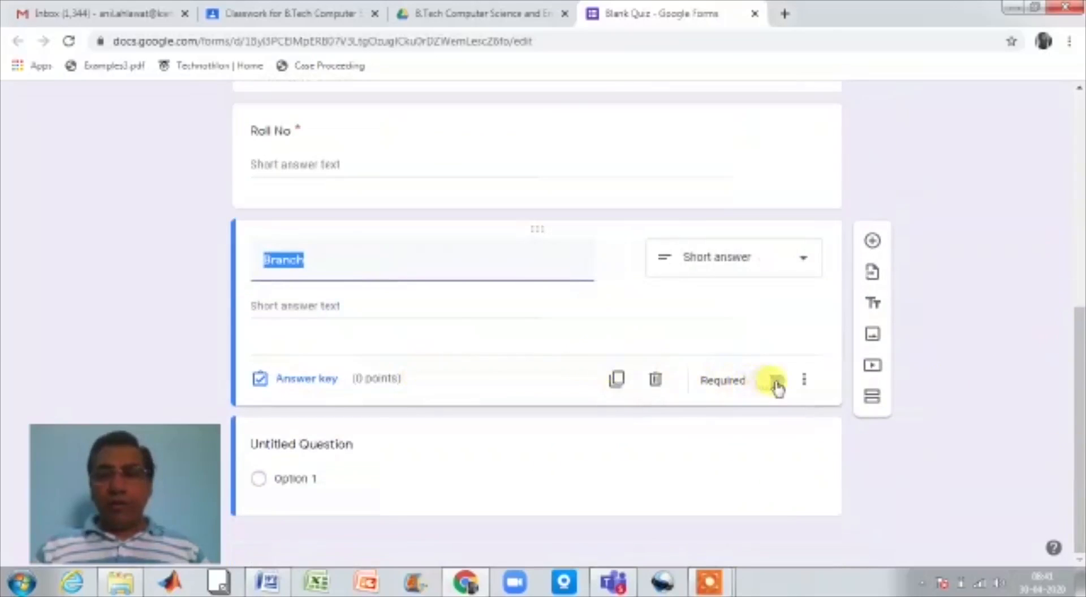
{"action": "left_click", "coordinate": [779, 391]}
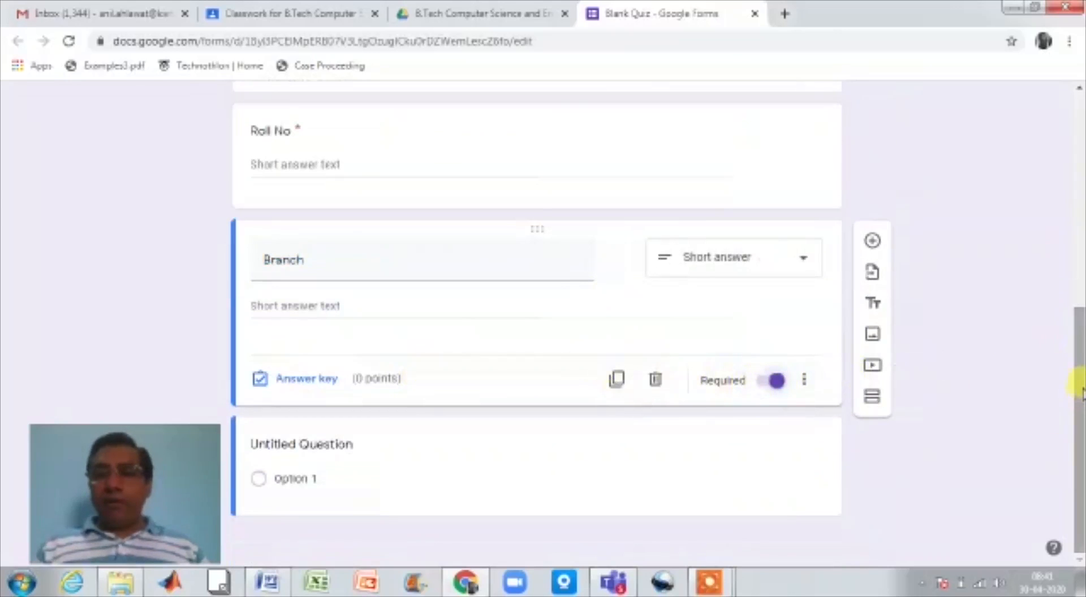
- Add a new section after the Branch question and title it "Section A"
{"action": "left_click_drag", "start_coordinate": [1080, 395], "coordinate": [1069, 417]}
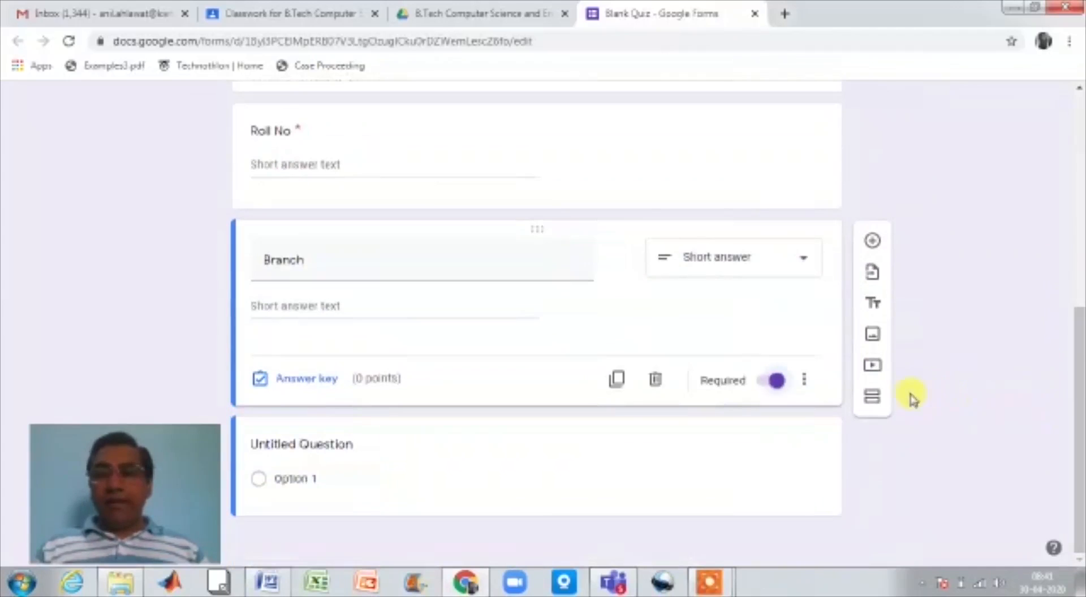
{"action": "left_click", "coordinate": [872, 396]}
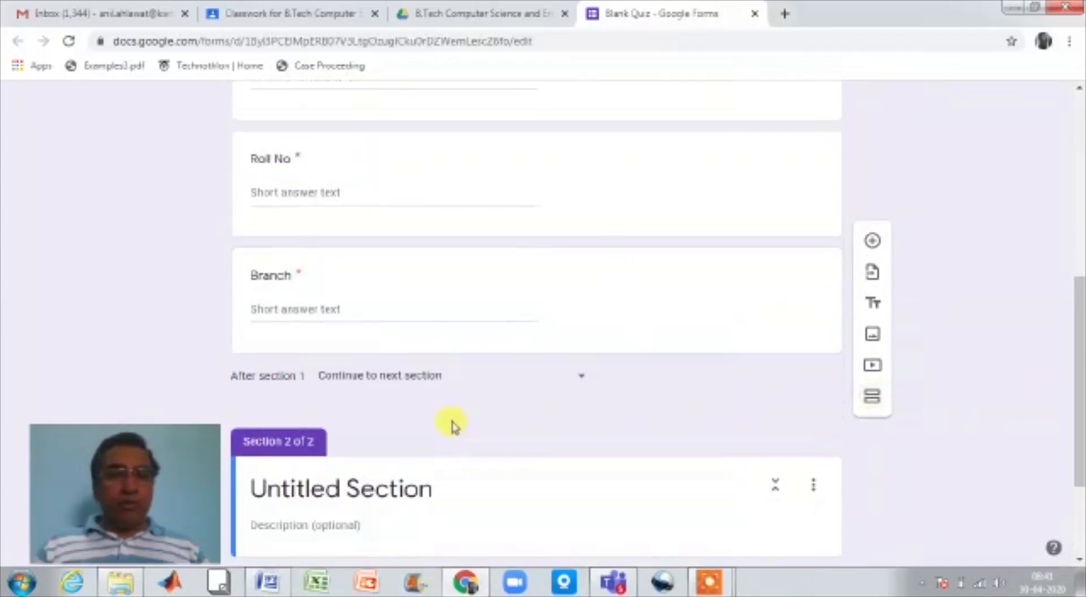
{"action": "scroll", "coordinate": [1080, 338], "scroll_direction": "down", "scroll_amount": 3}
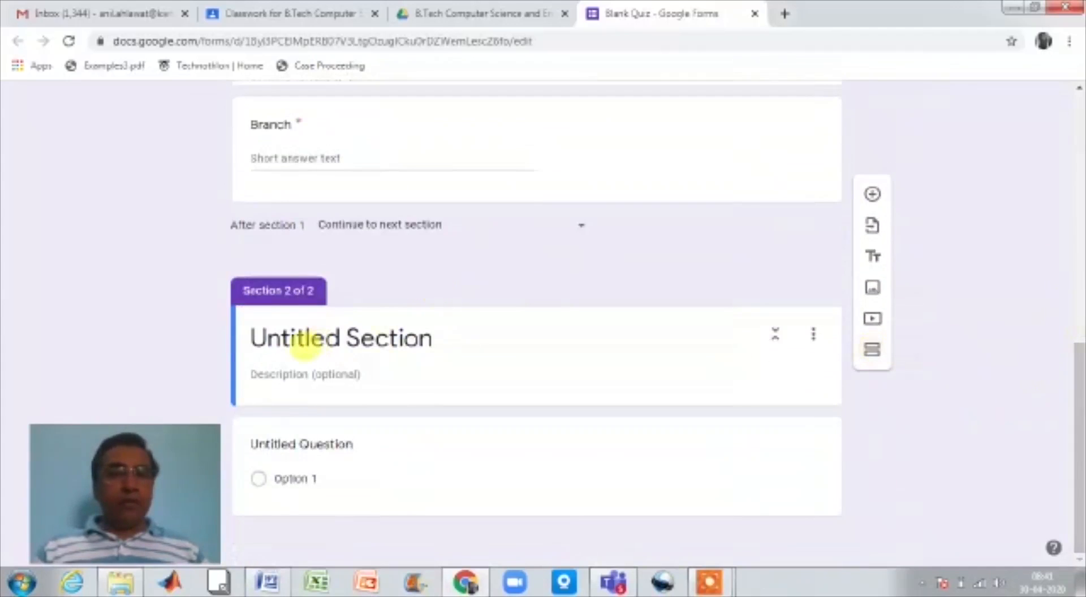
{"action": "left_click", "coordinate": [304, 335]}
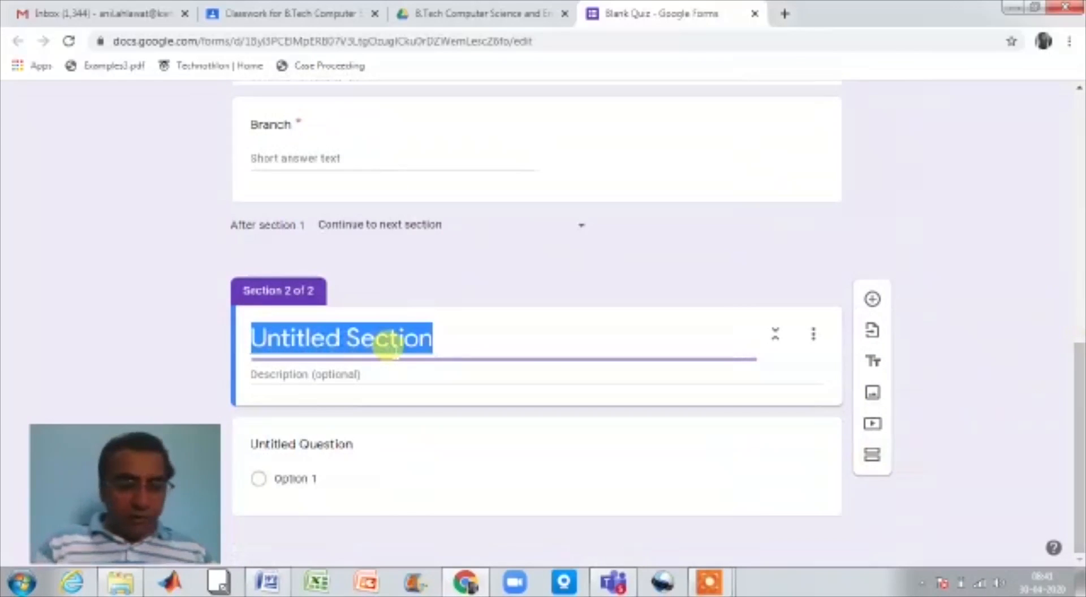
{"action": "type", "text": "Section A"}
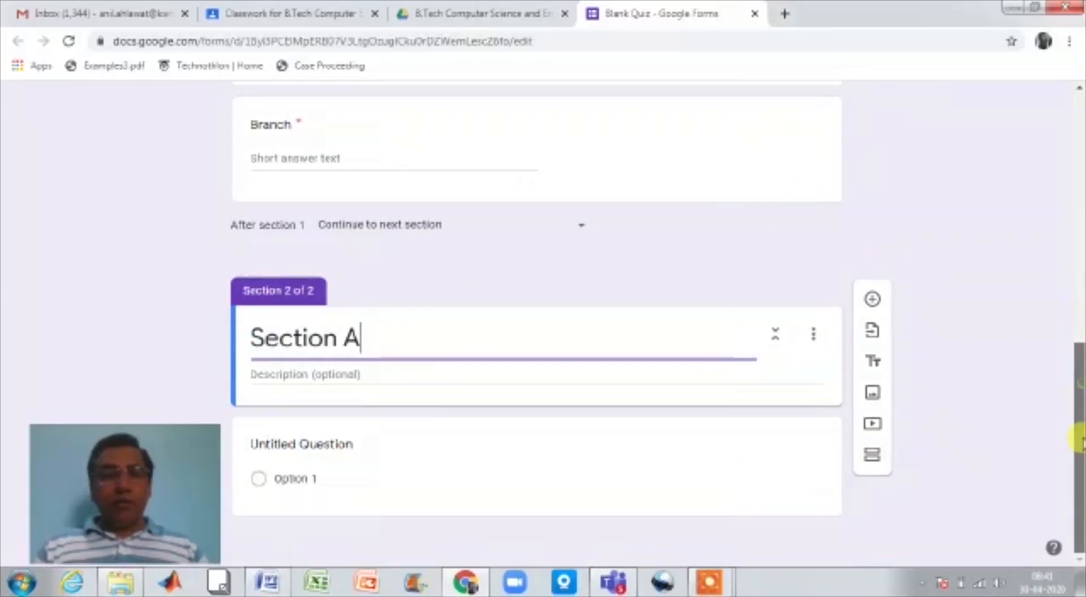
- Copy "Attempt all questions:" from the Word question paper structure into Section A's description and add a blank multiple-choice question below it
{"action": "left_click", "coordinate": [447, 373]}
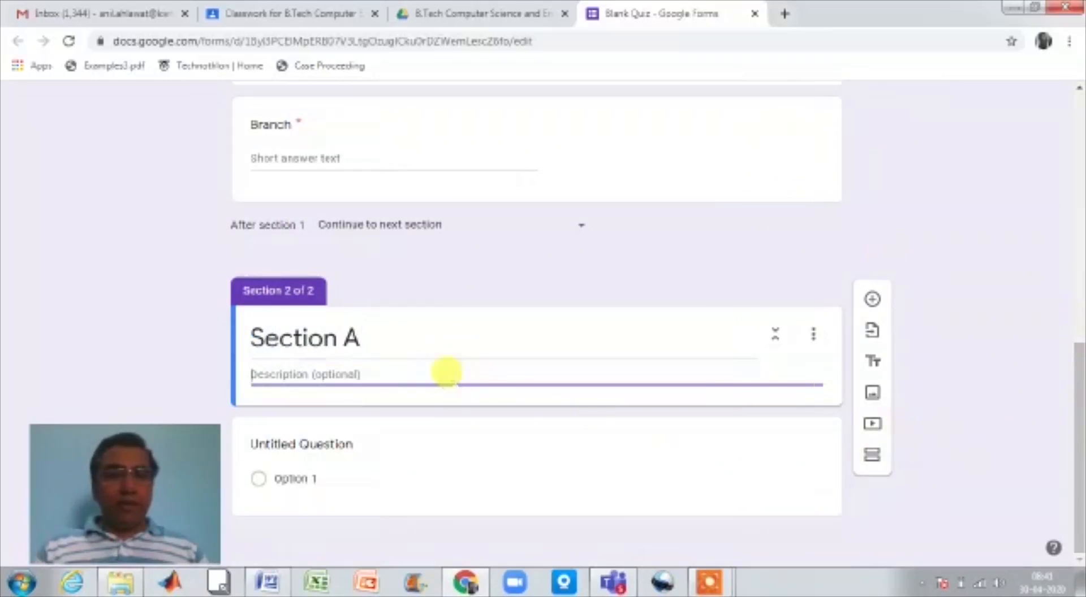
{"action": "left_click", "coordinate": [268, 585]}
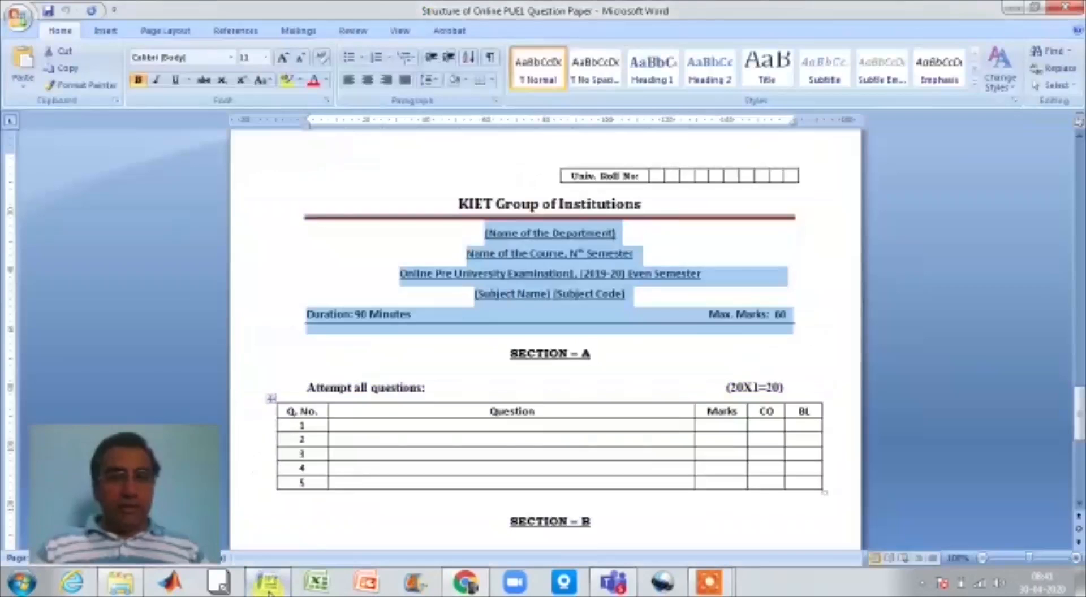
{"action": "left_click_drag", "start_coordinate": [297, 383], "coordinate": [478, 384]}
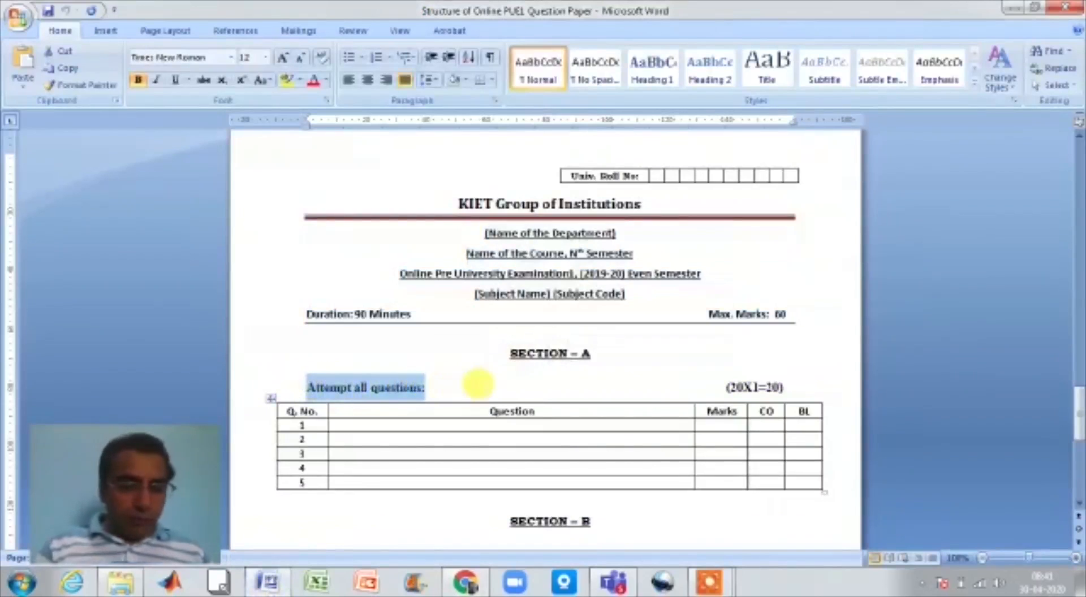
{"action": "left_click", "coordinate": [465, 584]}
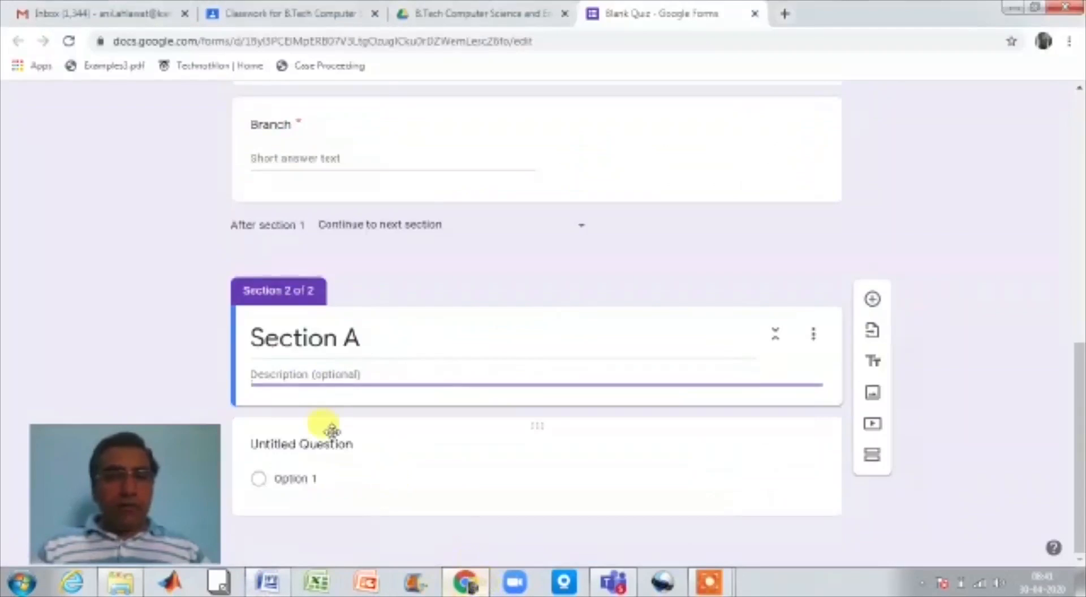
{"action": "type", "text": "Attempt all questions:"}
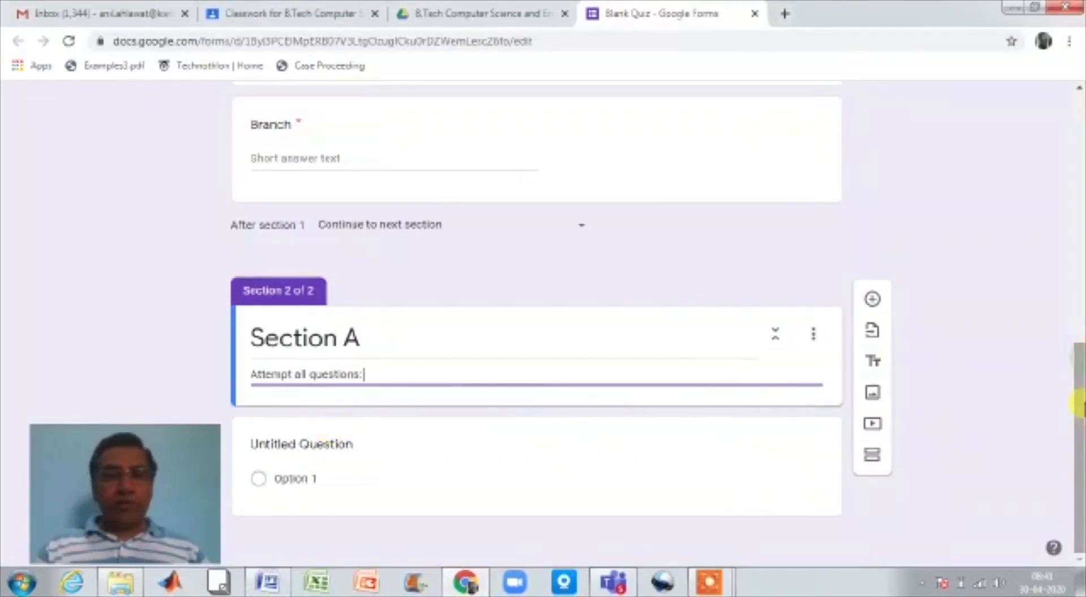
{"action": "left_click", "coordinate": [871, 299]}
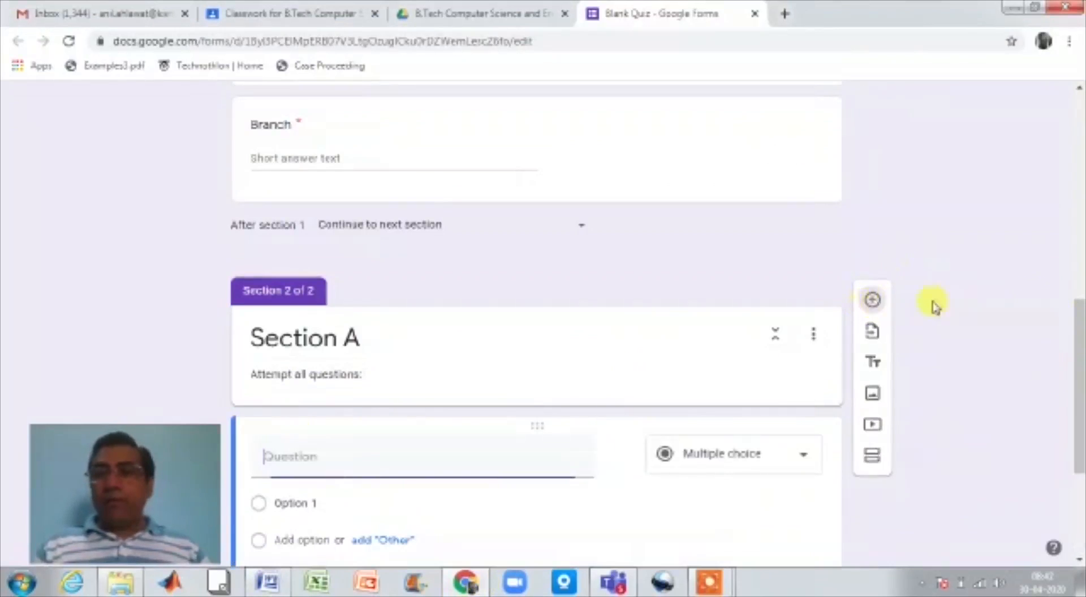
{"action": "left_click_drag", "start_coordinate": [1080, 350], "coordinate": [1076, 427]}
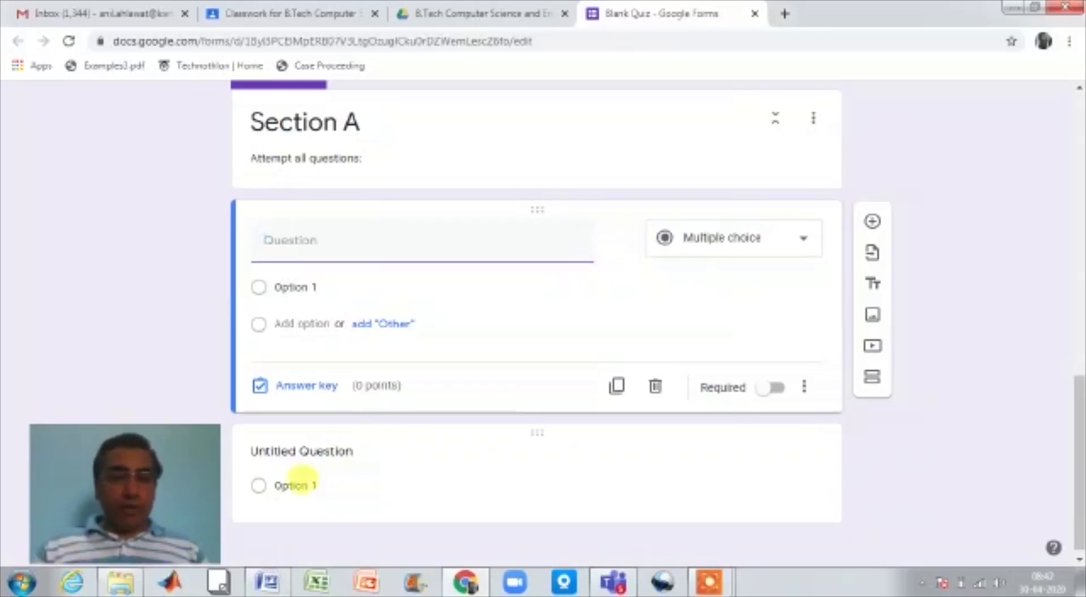
- Open the "M Tech Question Paper CT-3 Even Semester 2018" document and capture "Define Sample error and True error." with Snipping Tool
{"action": "left_click", "coordinate": [107, 591]}
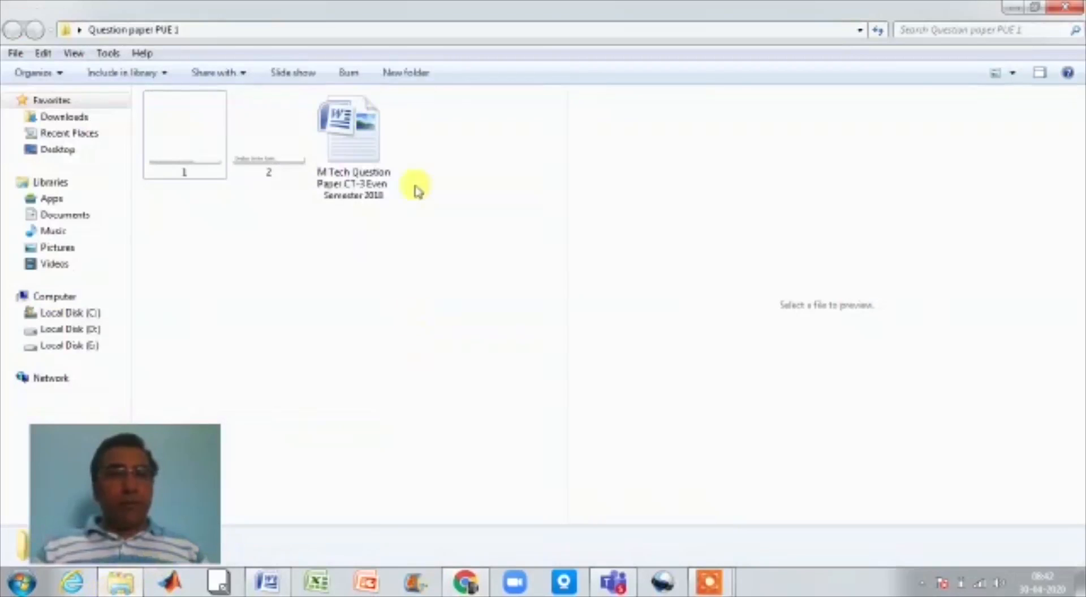
{"action": "left_click", "coordinate": [366, 116]}
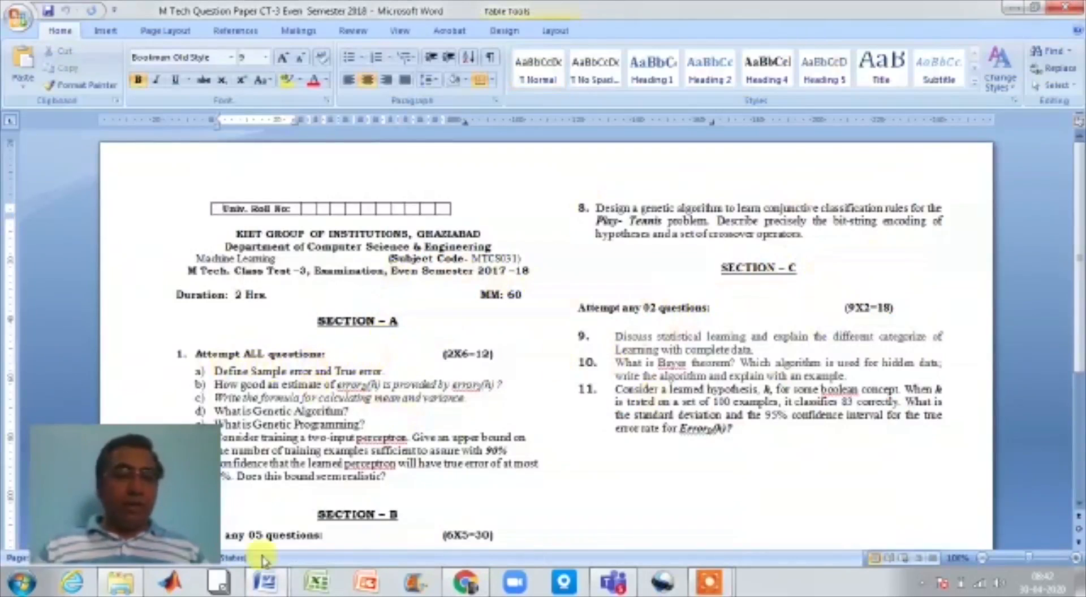
{"action": "left_click", "coordinate": [21, 583]}
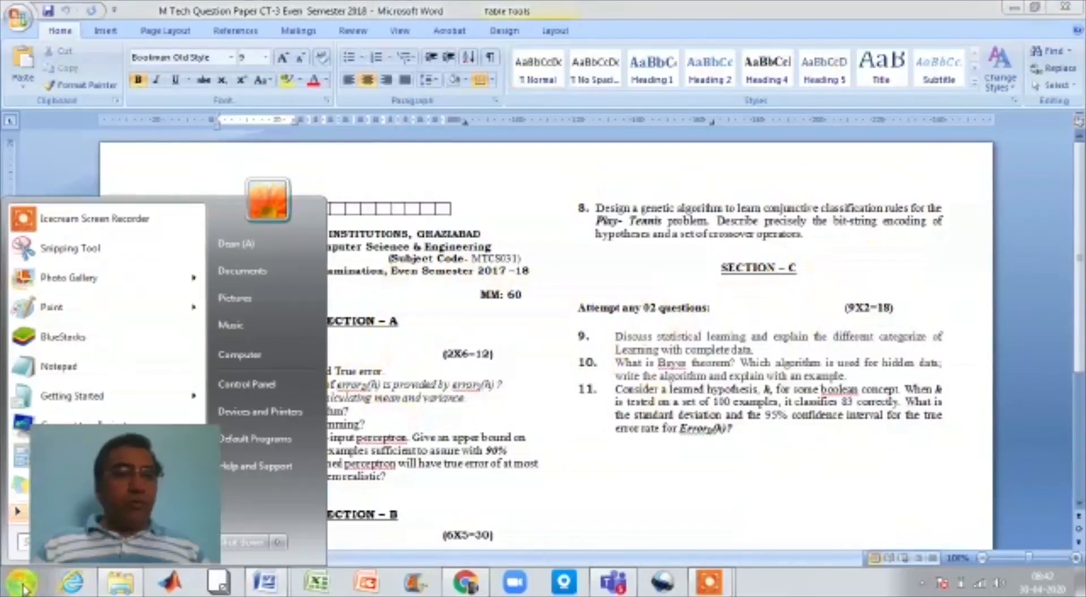
{"action": "left_click", "coordinate": [85, 249]}
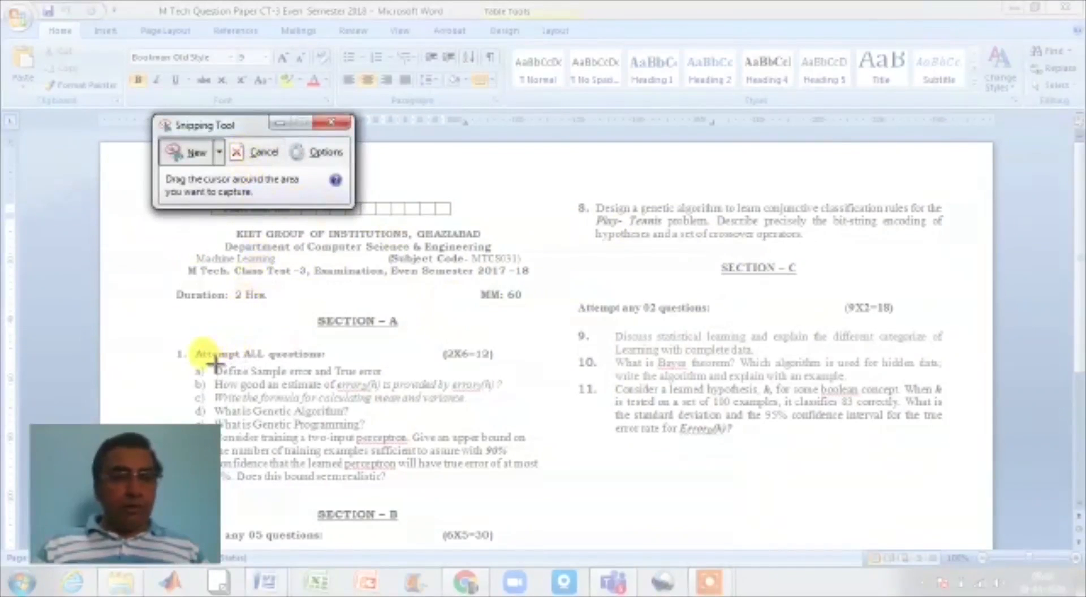
{"action": "left_click_drag", "start_coordinate": [212, 364], "coordinate": [389, 379]}
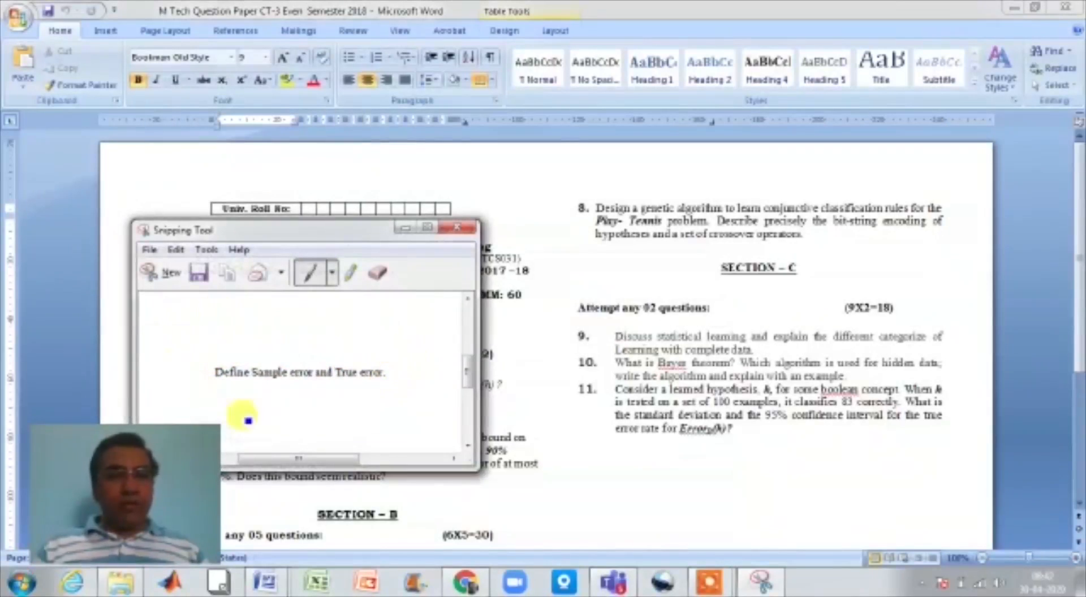
{"action": "left_click", "coordinate": [156, 252]}
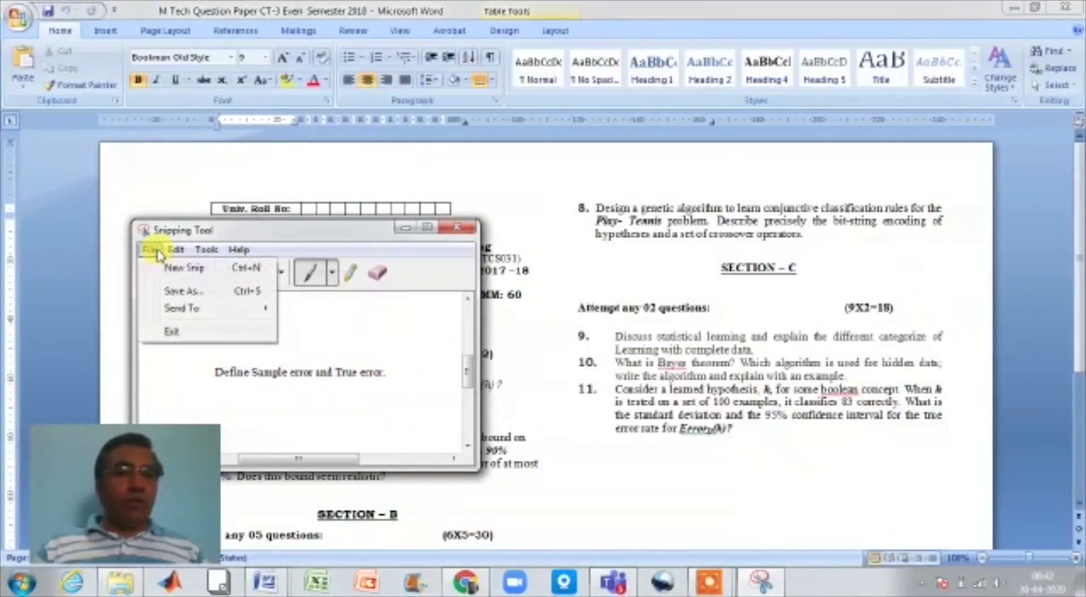
{"action": "left_click", "coordinate": [172, 292]}
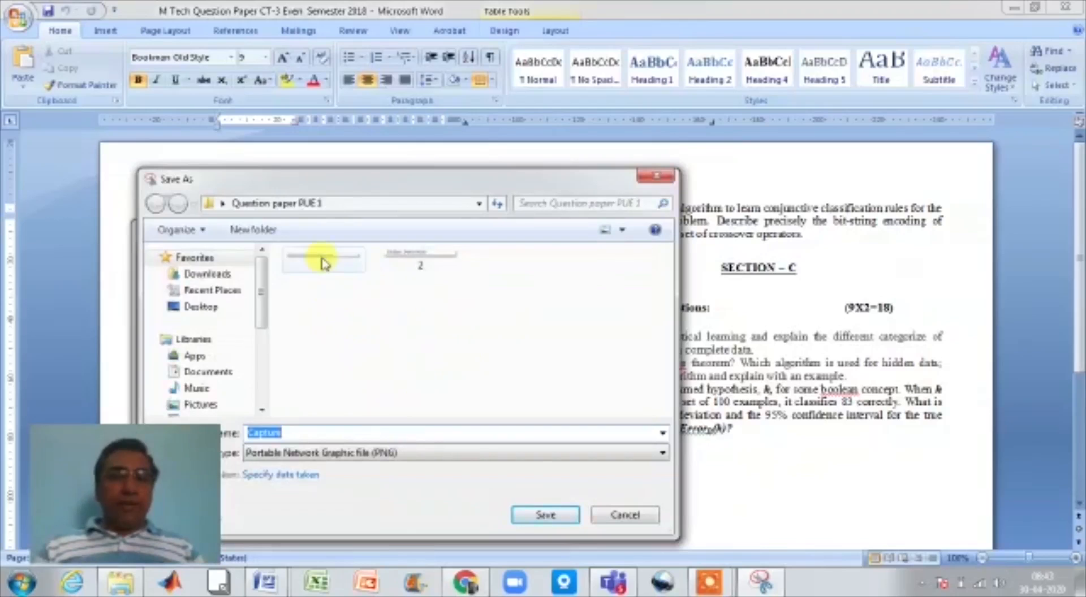
{"action": "left_click", "coordinate": [625, 515]}
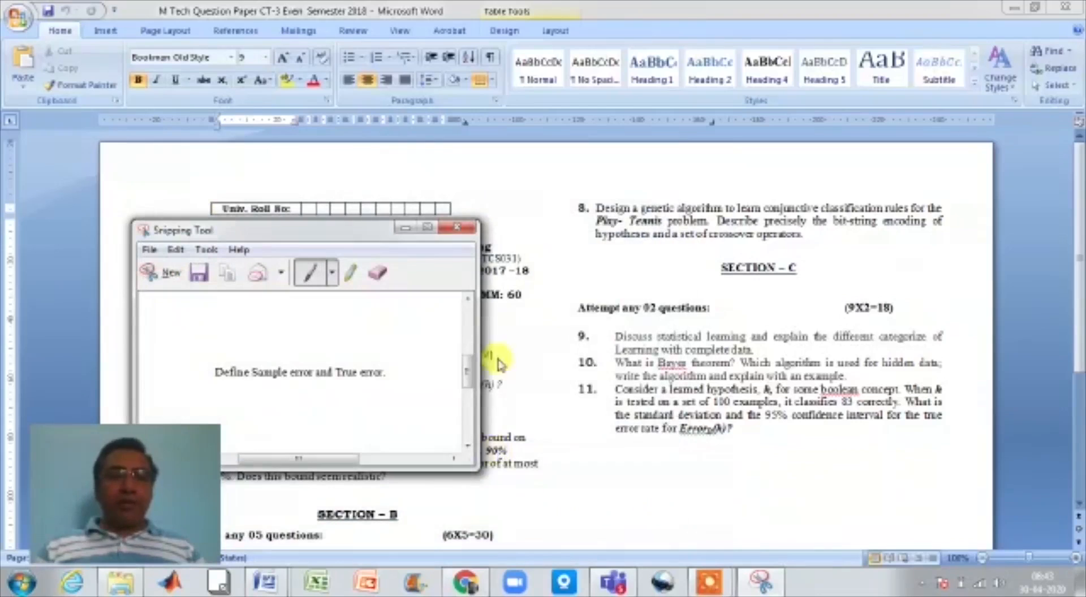
- Close Snipping Tool without saving the snip and minimise the M Tech question paper document
{"action": "left_click", "coordinate": [457, 227]}
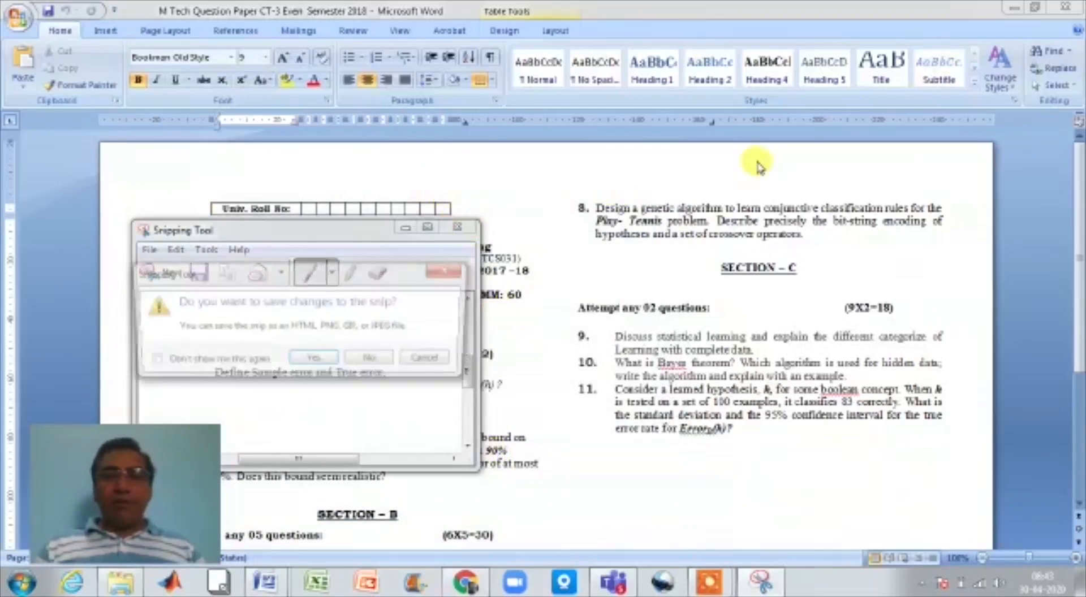
{"action": "left_click", "coordinate": [372, 360]}
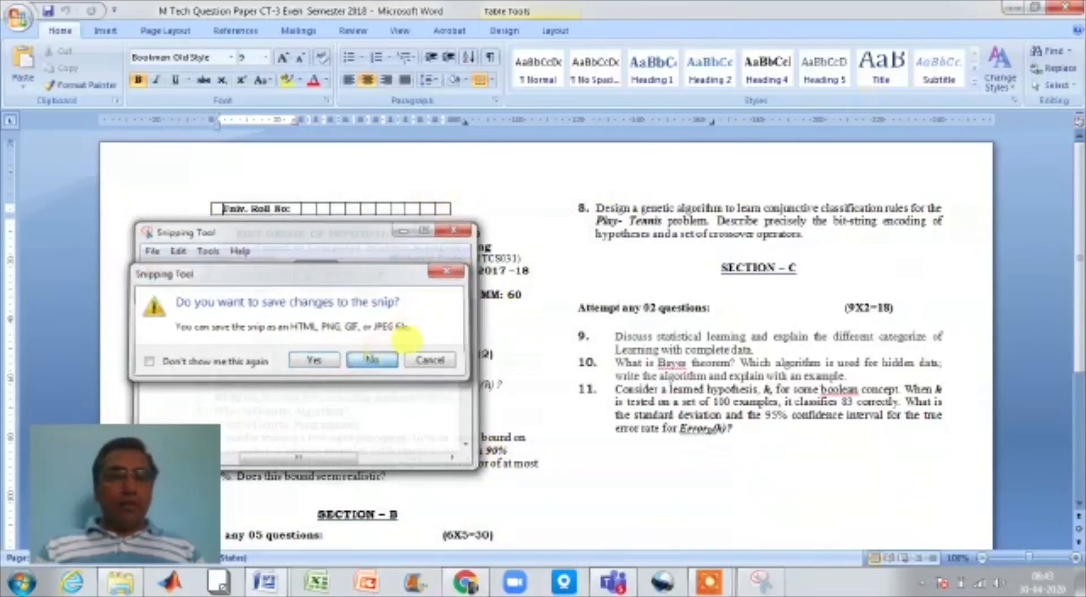
{"action": "left_click", "coordinate": [1011, 11]}
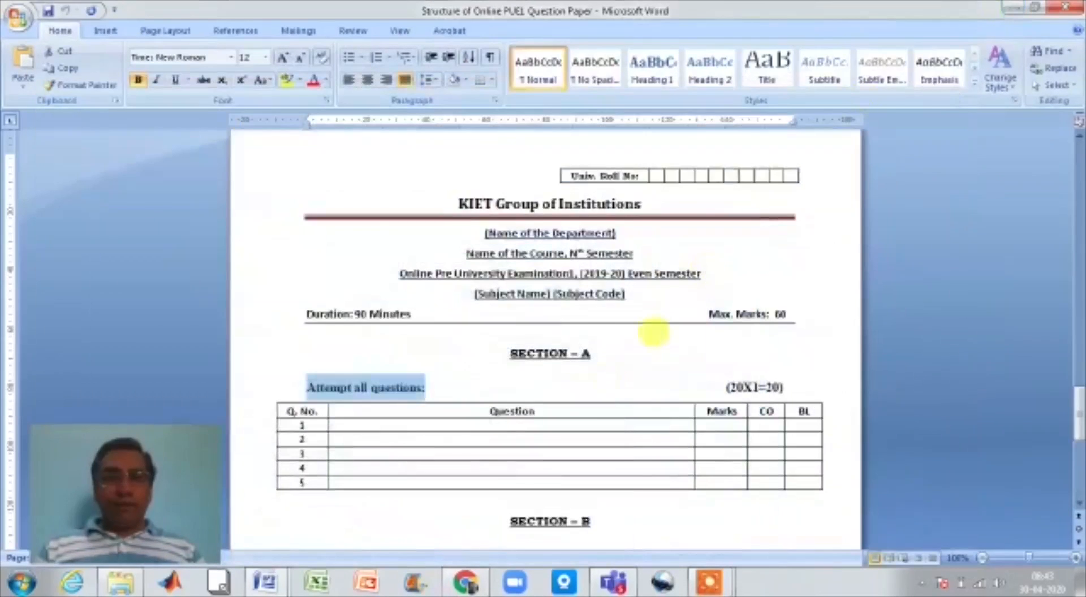
- Switch to the quiz form in Chrome and upload image 1 from the Question paper PUE 1 folder into Section A's blank first question
{"action": "left_click", "coordinate": [465, 582]}
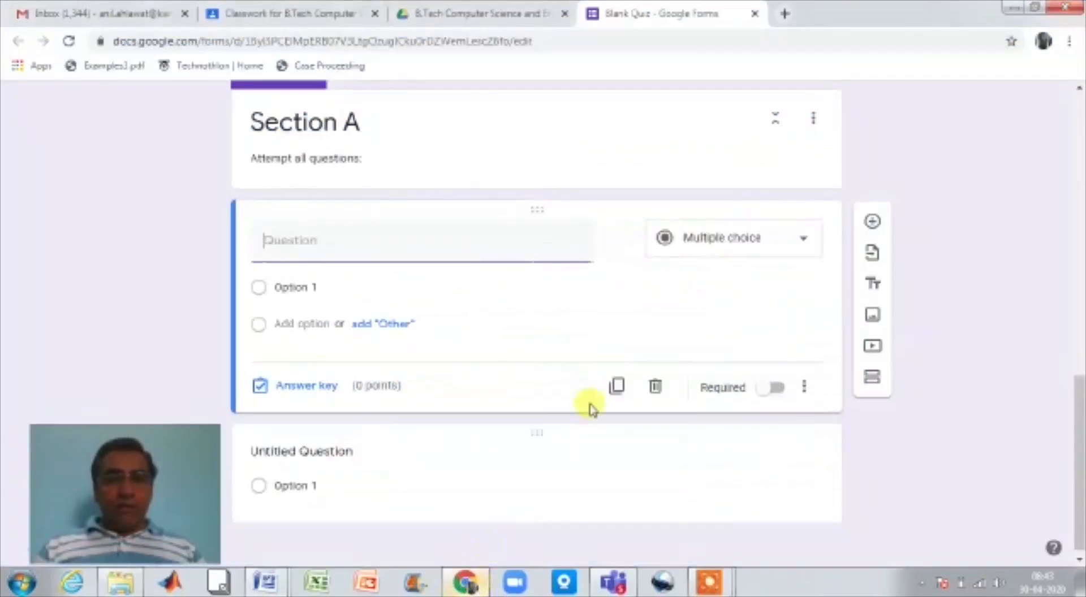
{"action": "mouse_move", "coordinate": [582, 235]}
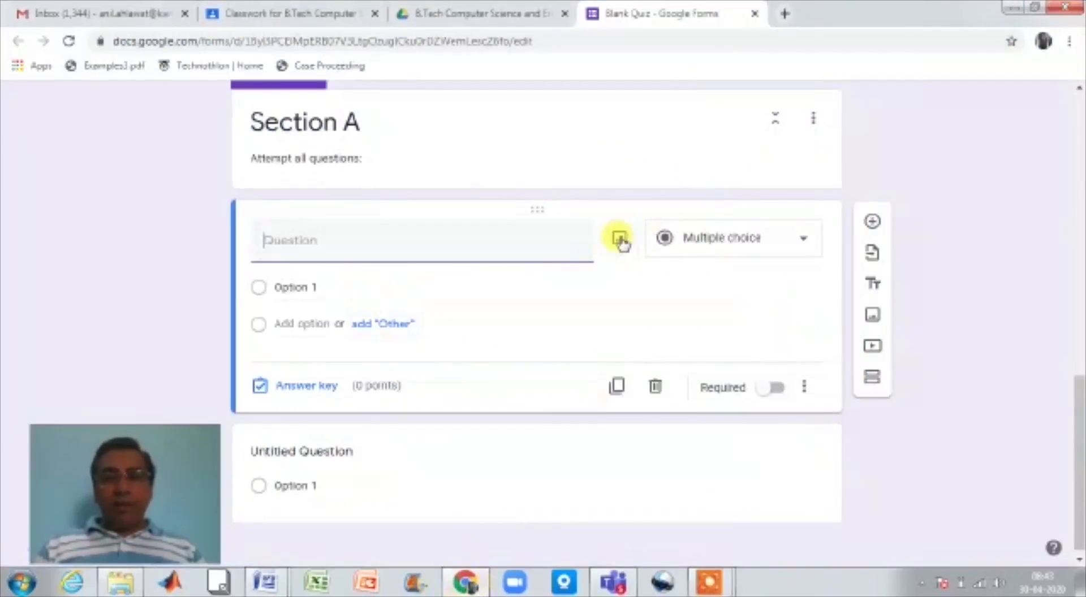
{"action": "left_click", "coordinate": [620, 241]}
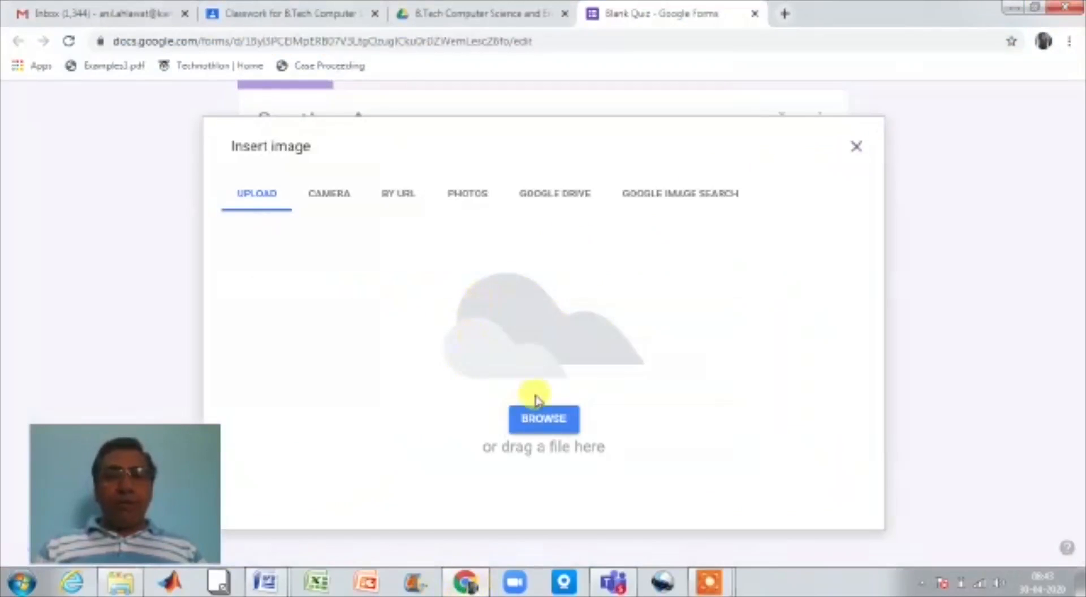
{"action": "left_click", "coordinate": [542, 426]}
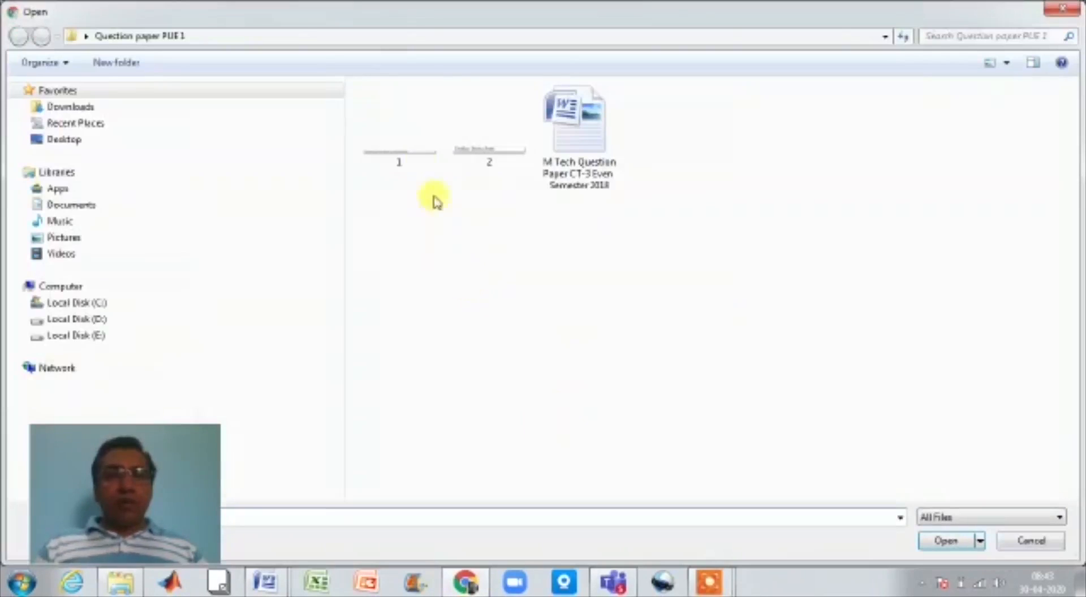
{"action": "left_click", "coordinate": [406, 148]}
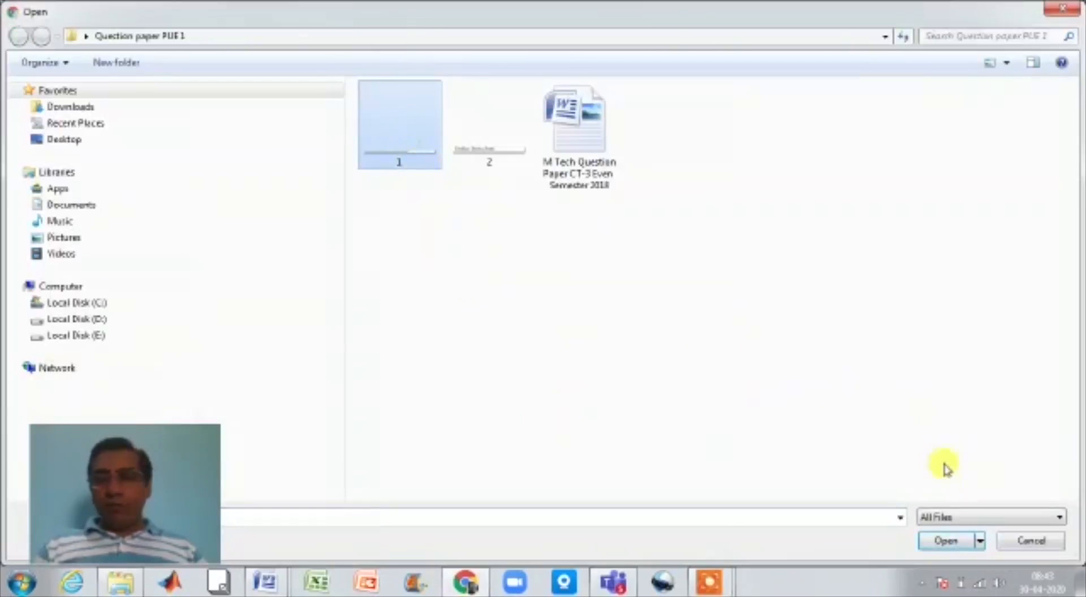
{"action": "left_click", "coordinate": [945, 541]}
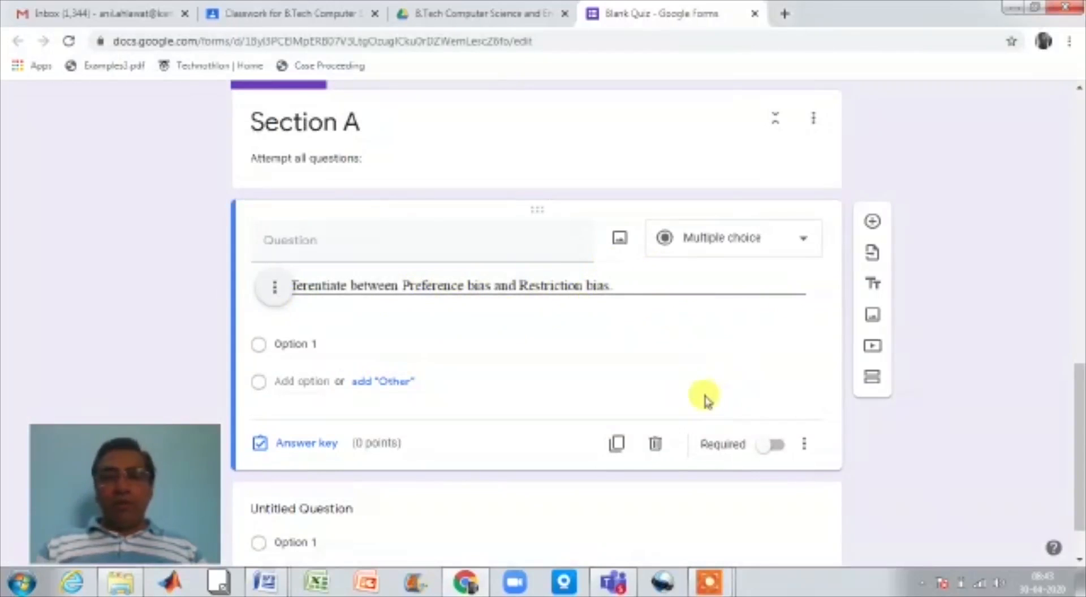
- Fill in four answer options for the Preference bias and Restriction bias question: "aaaa", "wwww", "rrrrr" and "ttttt"
{"action": "left_click", "coordinate": [306, 342]}
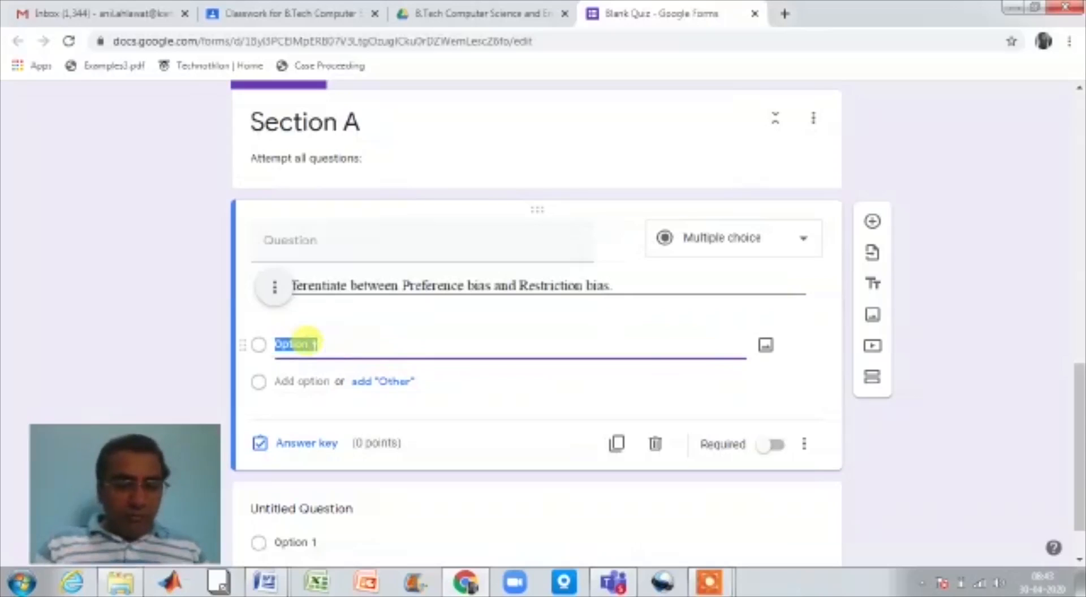
{"action": "type", "text": "aaaa"}
{"action": "left_click", "coordinate": [287, 380]}
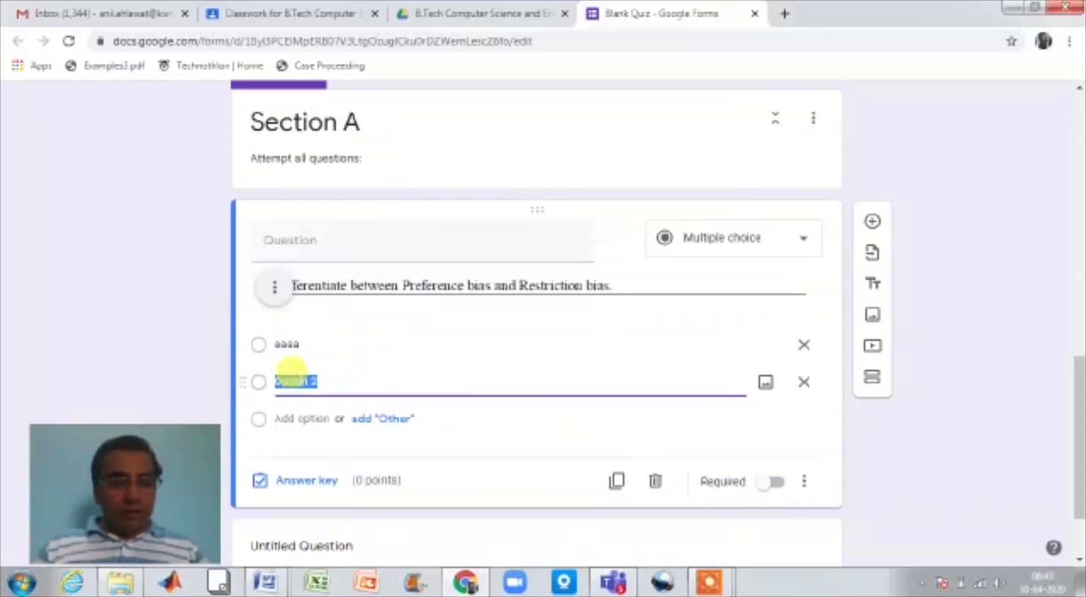
{"action": "left_click", "coordinate": [288, 419]}
{"action": "type", "text": "n"}
{"action": "type", "text": "mmm"}
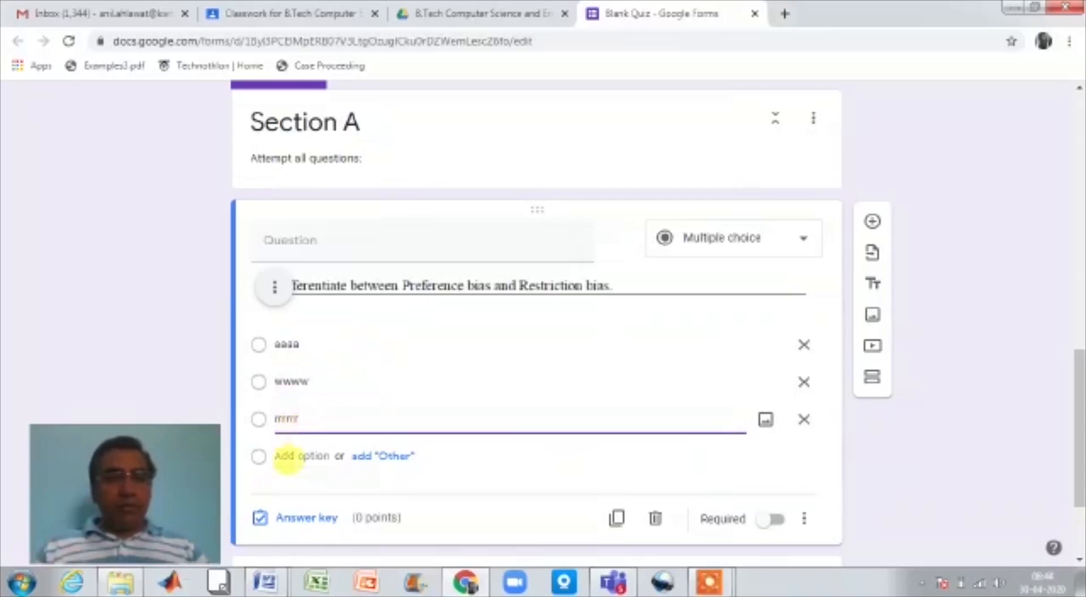
{"action": "left_click", "coordinate": [289, 456]}
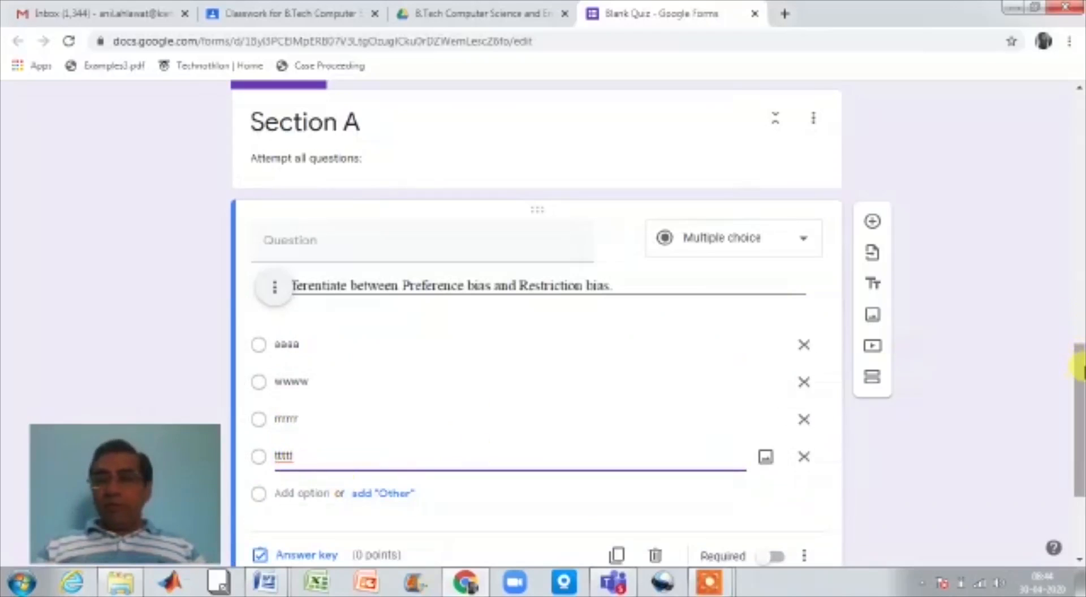
- Set the bias question's answer key to 1 point with "rrrrr" as the correct answer, and turn on shuffled option order
{"action": "left_click_drag", "start_coordinate": [1080, 370], "coordinate": [1080, 424]}
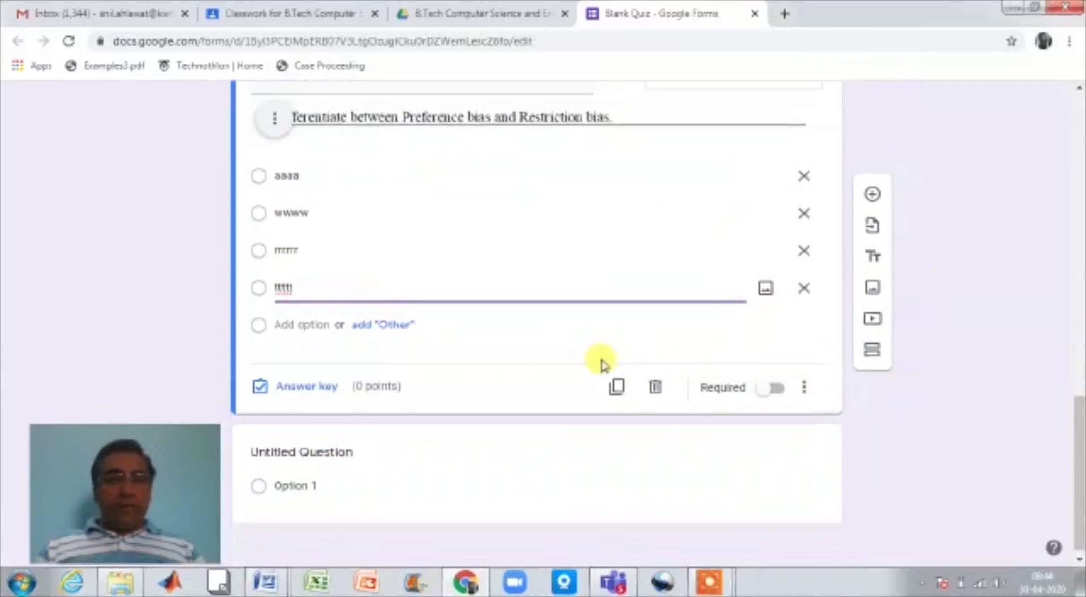
{"action": "left_click", "coordinate": [318, 388]}
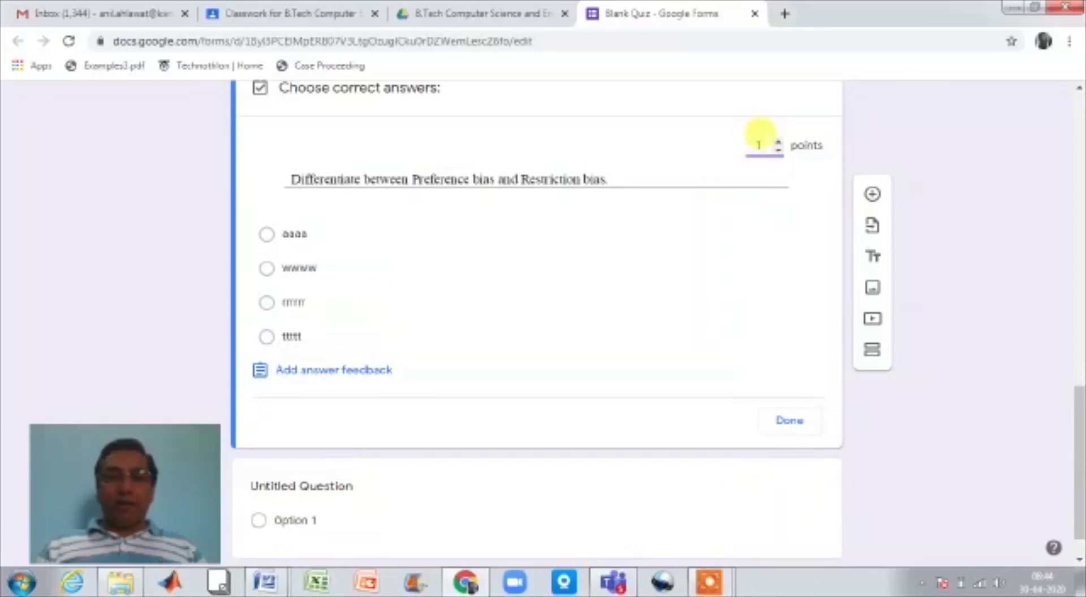
{"action": "left_click", "coordinate": [267, 303]}
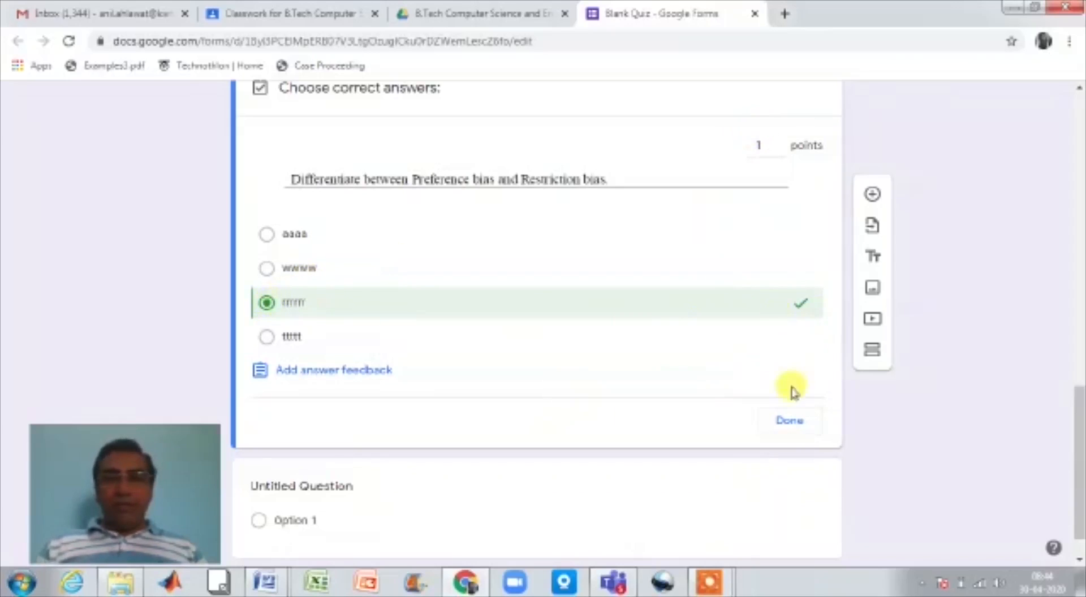
{"action": "left_click", "coordinate": [788, 421]}
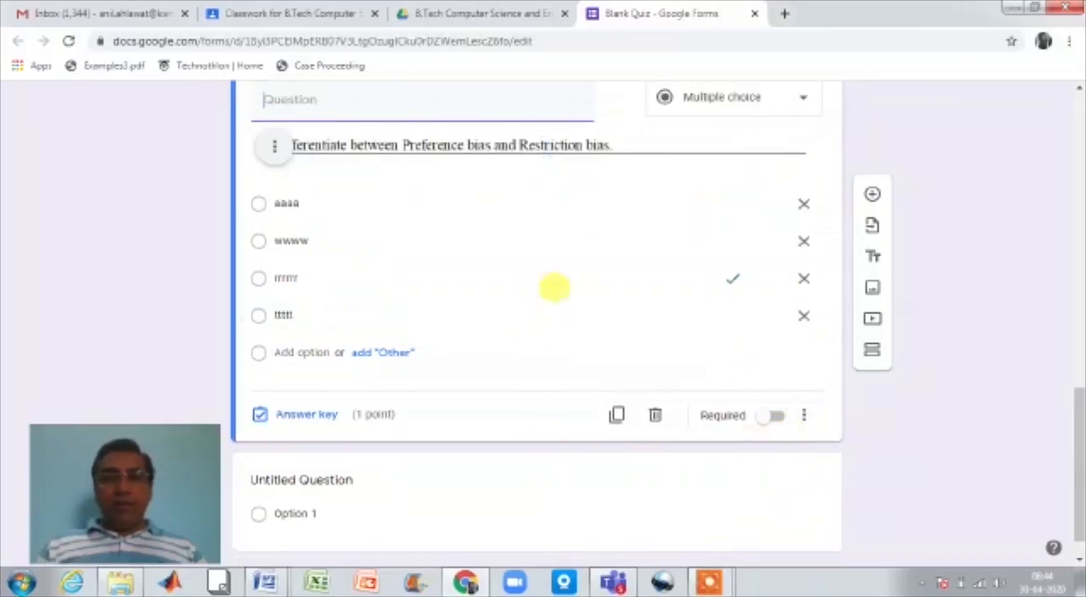
{"action": "left_click", "coordinate": [805, 418]}
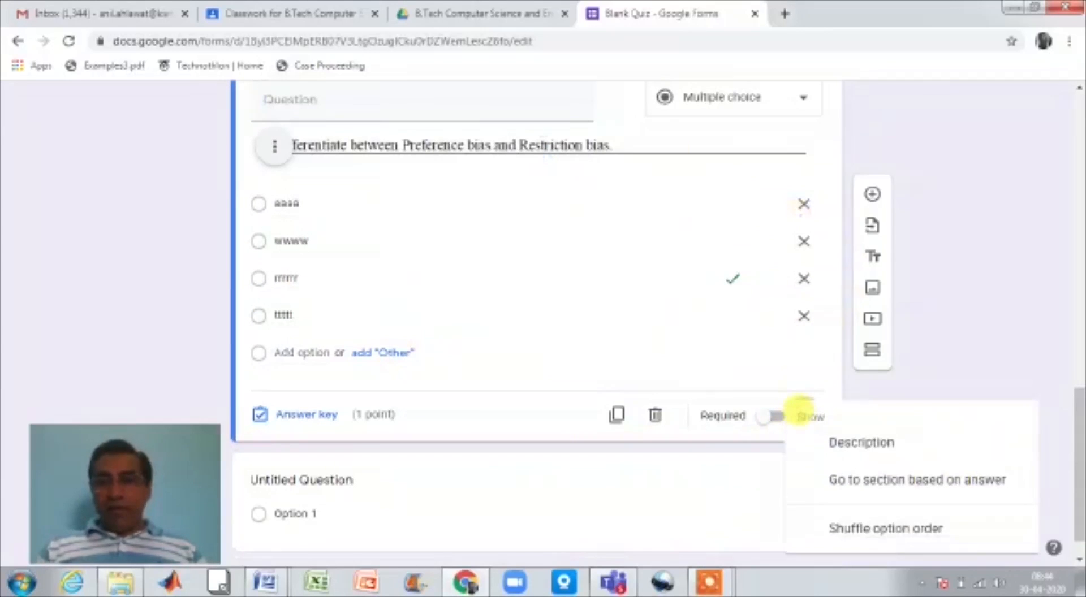
{"action": "left_click", "coordinate": [882, 529]}
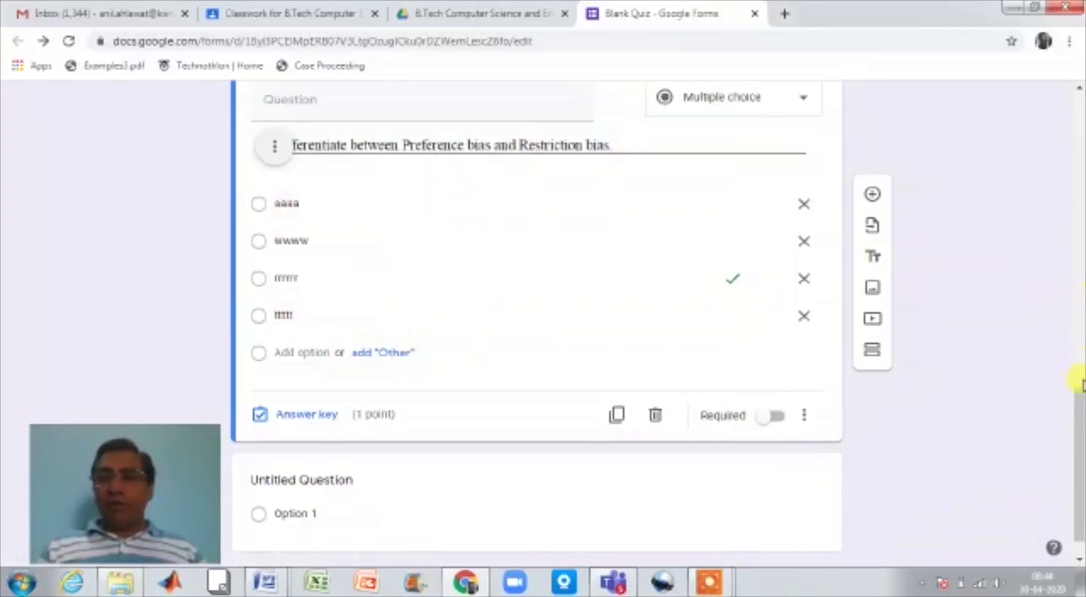
- Add another multiple-choice question below the bias question and upload image 2 from the Question paper PUE 1 folder into it
{"action": "left_click", "coordinate": [874, 199]}
{"action": "mouse_move", "coordinate": [547, 373]}
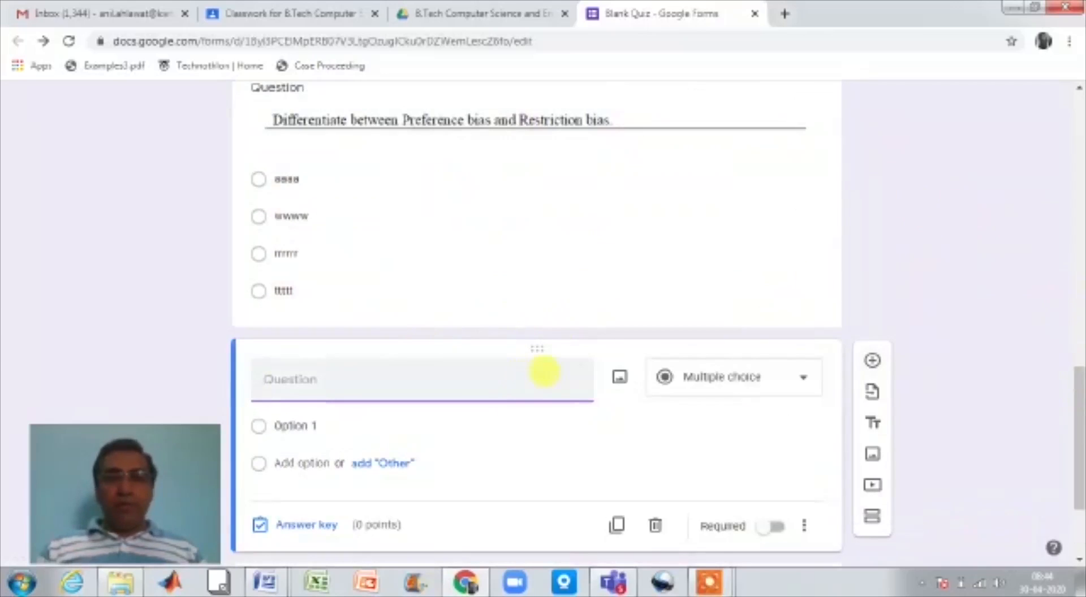
{"action": "left_click", "coordinate": [620, 379]}
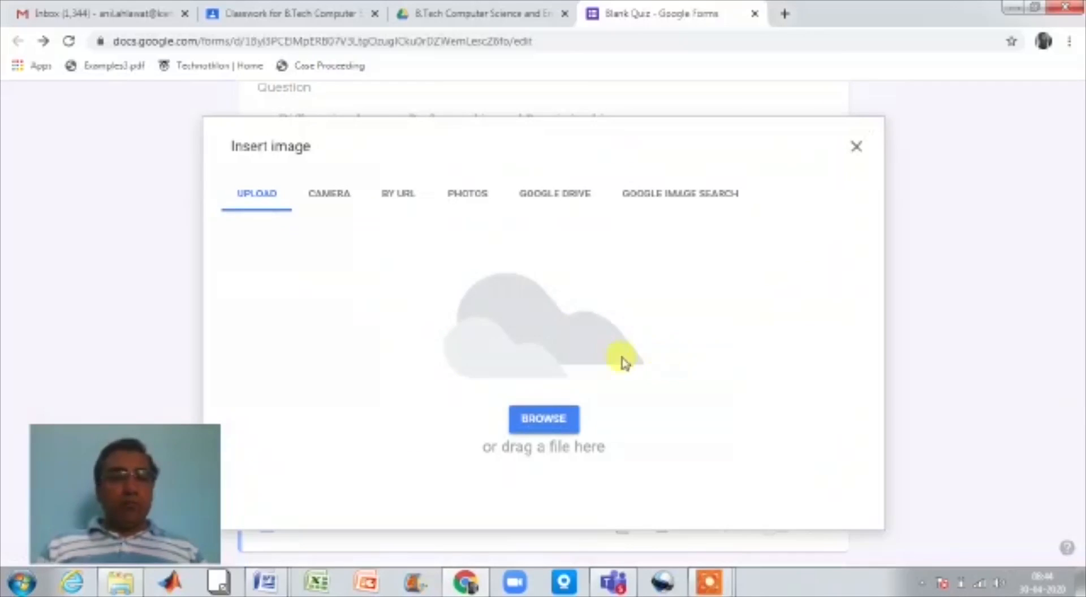
{"action": "left_click", "coordinate": [539, 419]}
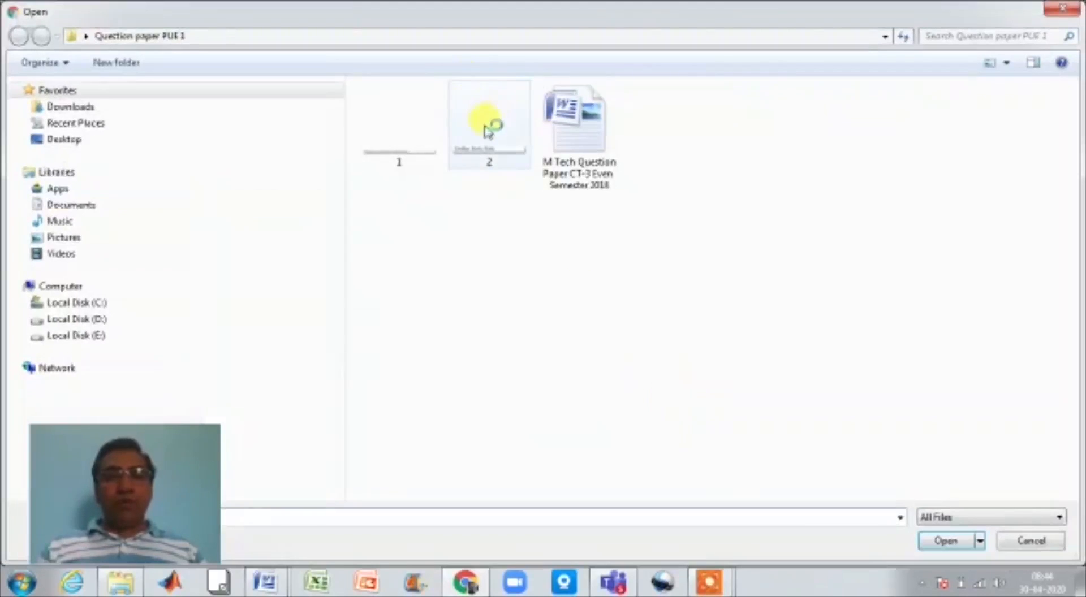
{"action": "left_click", "coordinate": [487, 129]}
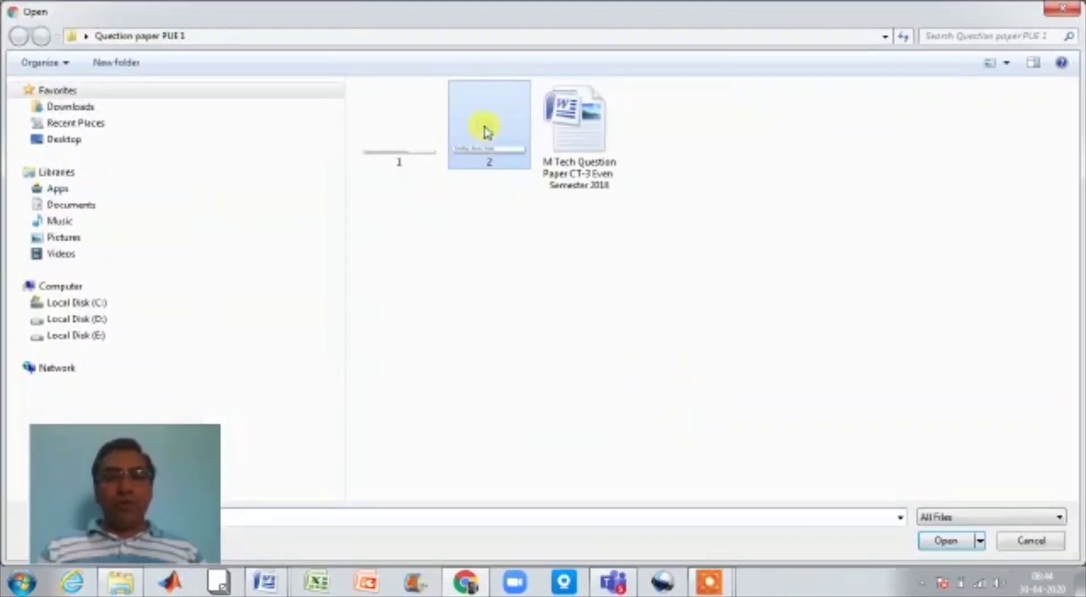
{"action": "left_click", "coordinate": [935, 542]}
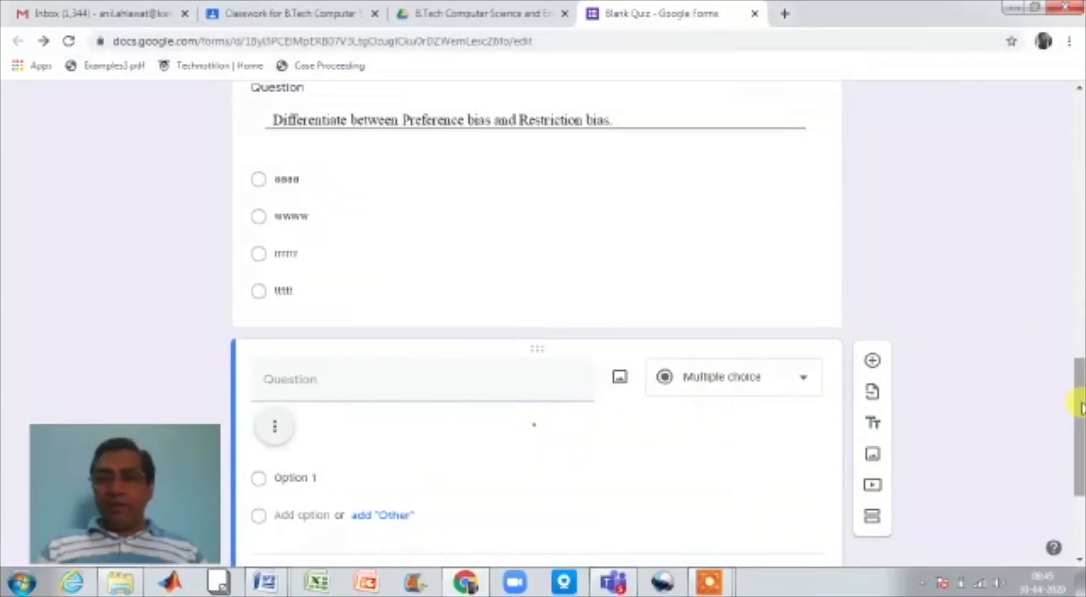
- Fill in four answer options for the Delta Rule question: "ffff", "deeewe", "seeee" and "ddddd"
{"action": "scroll", "coordinate": [1080, 404], "scroll_direction": "down", "scroll_amount": 4}
{"action": "left_click", "coordinate": [311, 278]}
{"action": "type", "text": "1fff"}
{"action": "left_click", "coordinate": [277, 314]}
{"action": "type", "text": "q"}
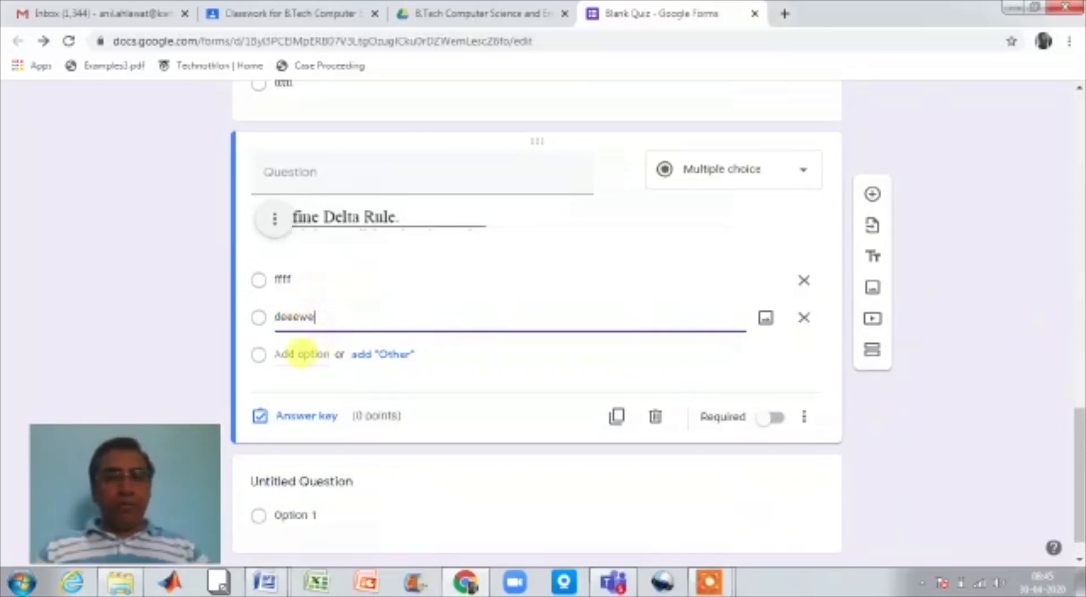
{"action": "left_click", "coordinate": [294, 350]}
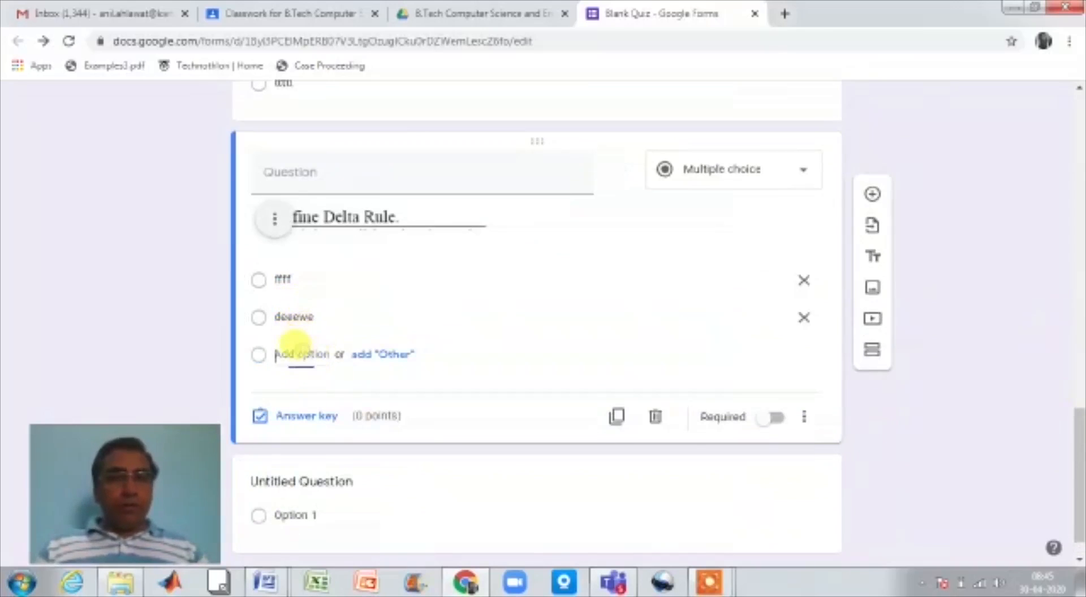
{"action": "type", "text": "seeee"}
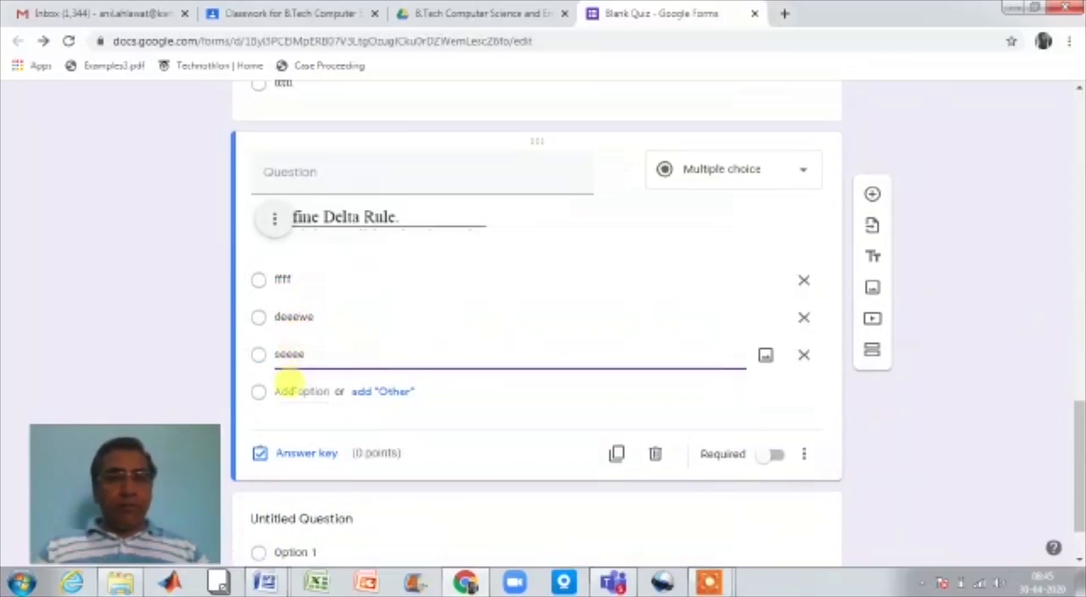
{"action": "left_click", "coordinate": [290, 389]}
{"action": "type", "text": "ddddd"}
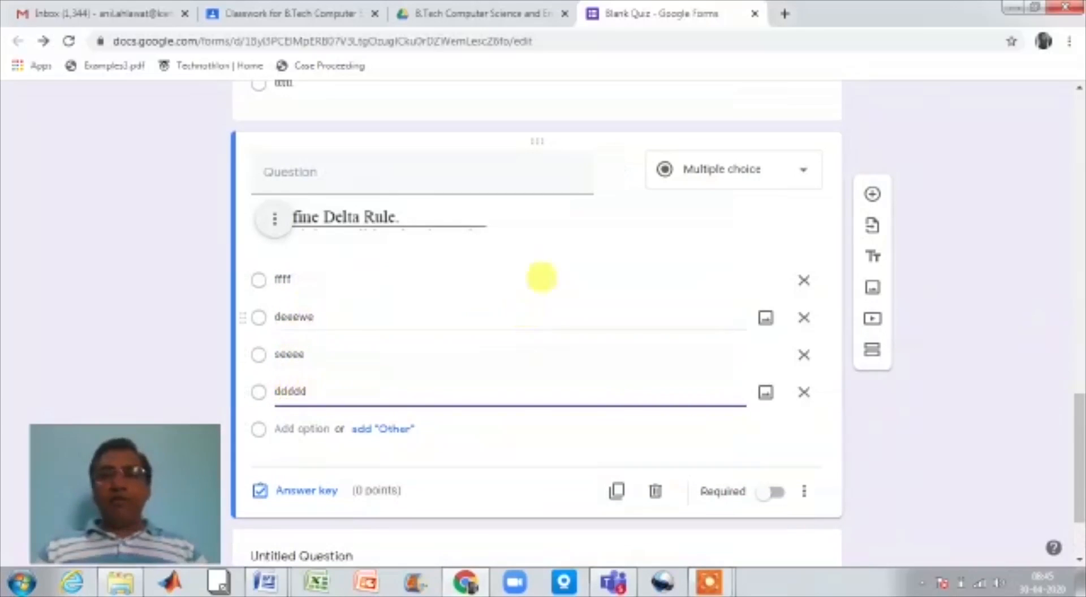
{"action": "left_click", "coordinate": [805, 174]}
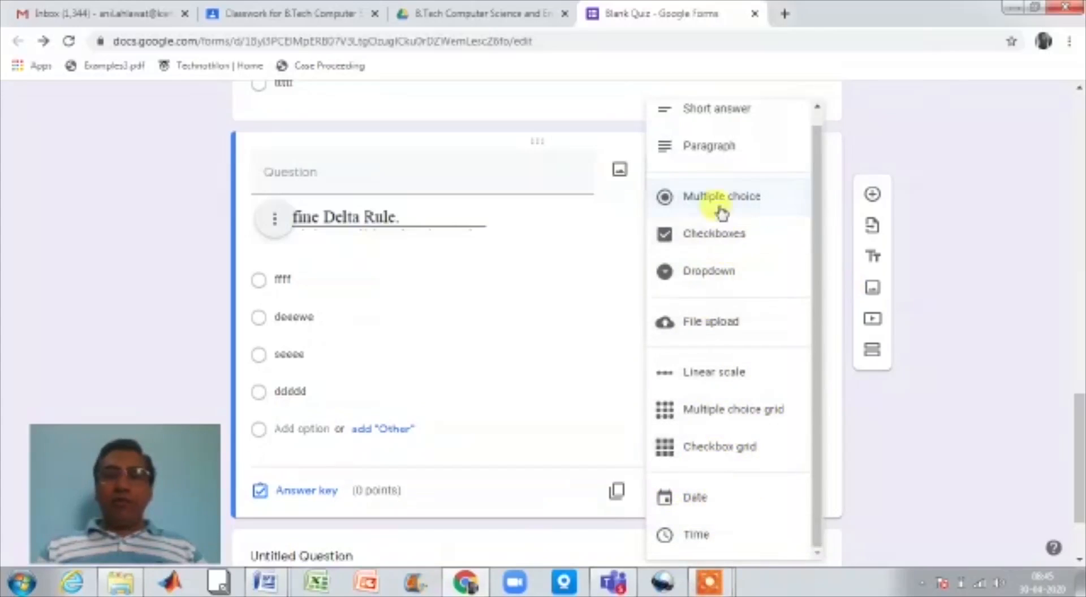
{"action": "left_click", "coordinate": [984, 356]}
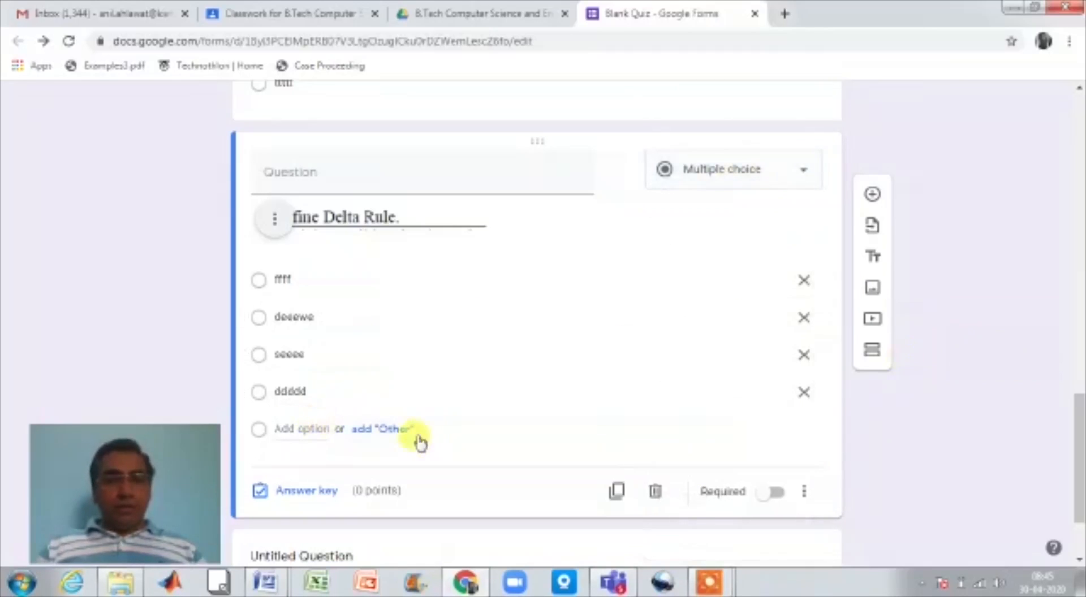
- Set the Delta Rule question's answer key to 1 point with "seeee" as the correct answer, and turn on shuffled option order
{"action": "left_click", "coordinate": [314, 491]}
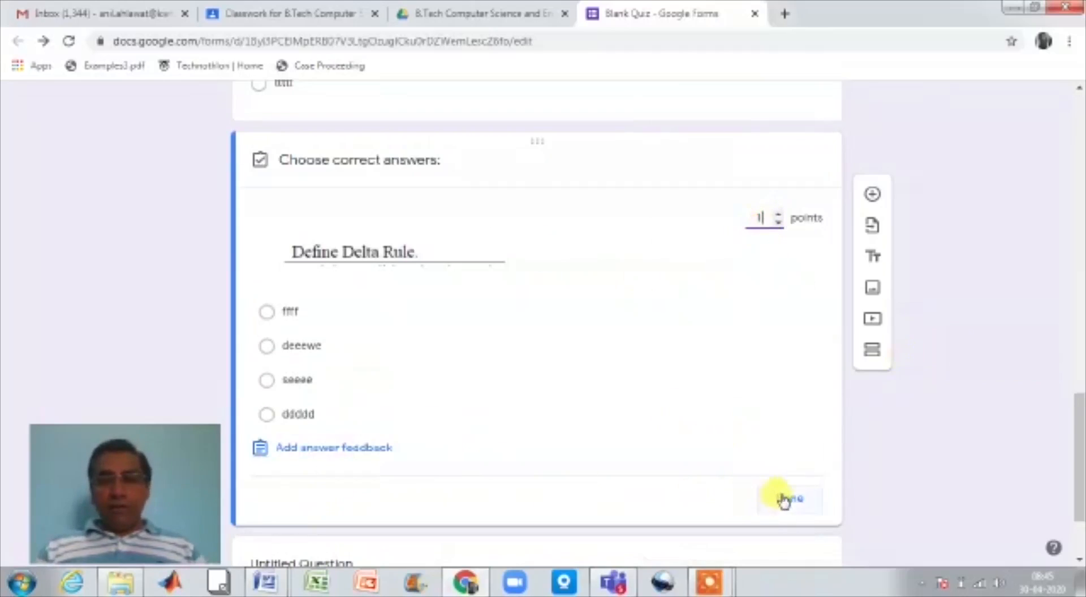
{"action": "left_click", "coordinate": [267, 380]}
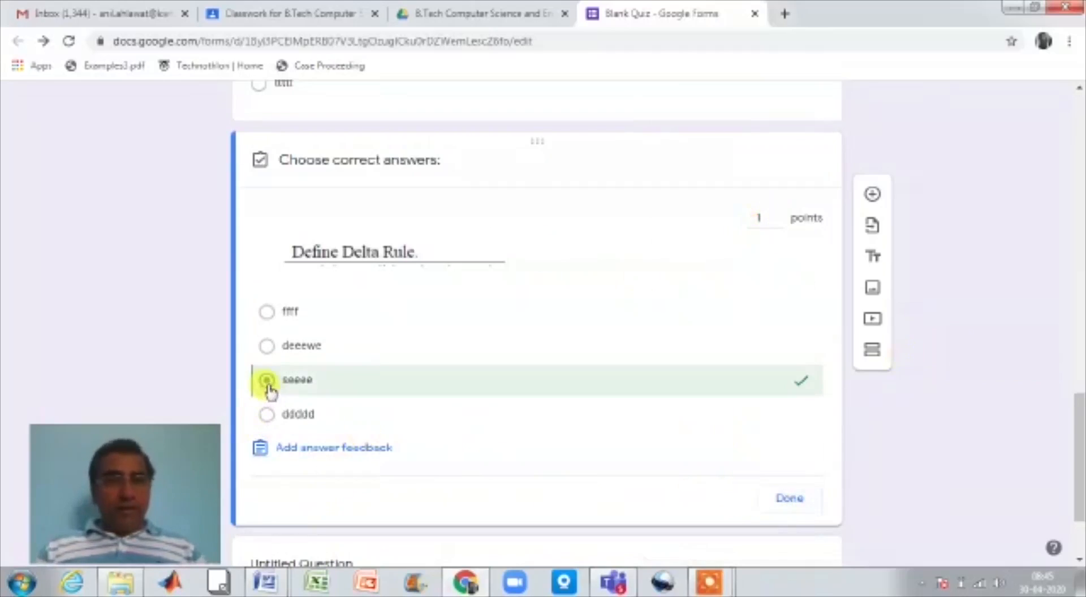
{"action": "left_click", "coordinate": [778, 500]}
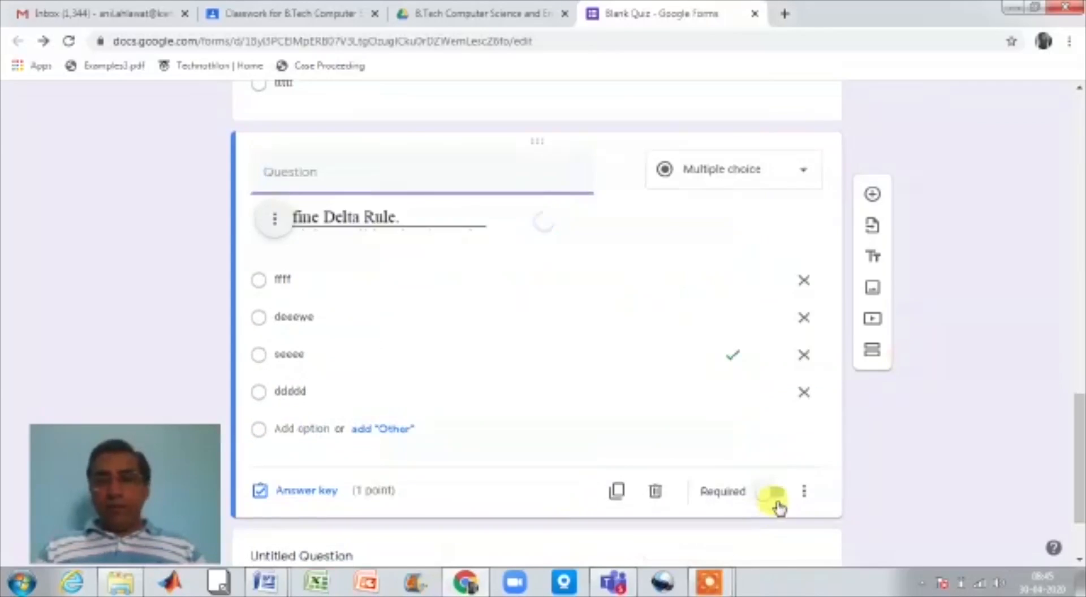
{"action": "left_click", "coordinate": [803, 489]}
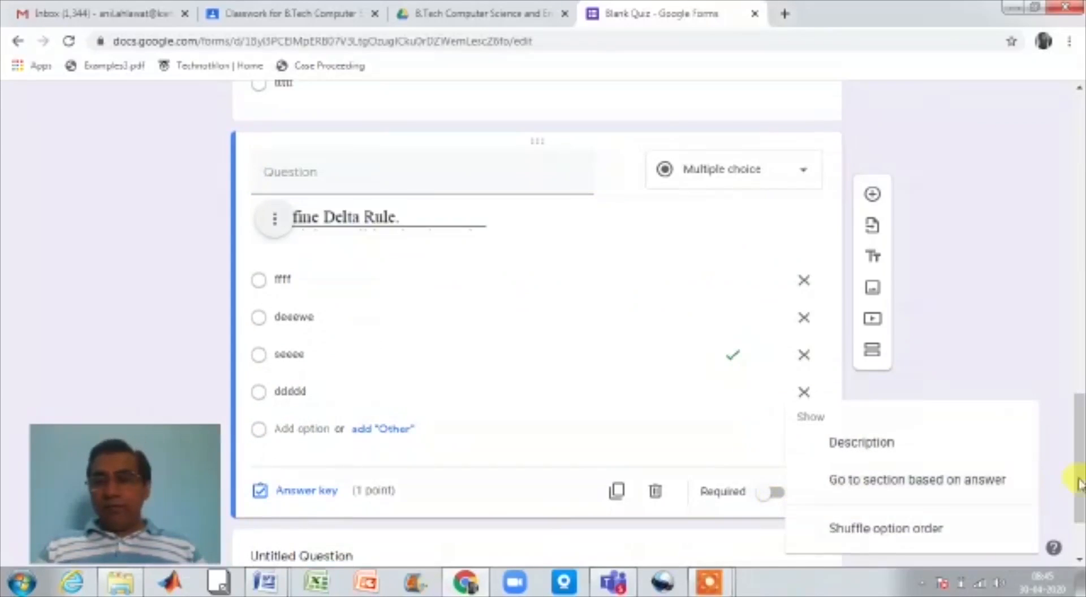
{"action": "left_click", "coordinate": [902, 531]}
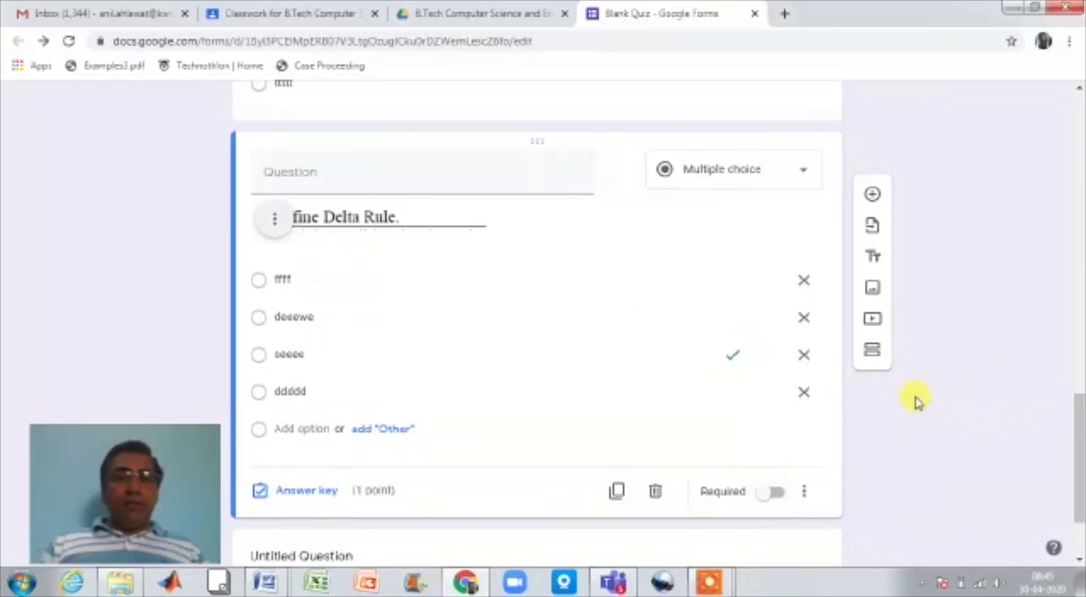
- Add a new section titled "Section B" after the Delta Rule question and insert a blank multiple-choice question directly below its heading
{"action": "left_click", "coordinate": [873, 352]}
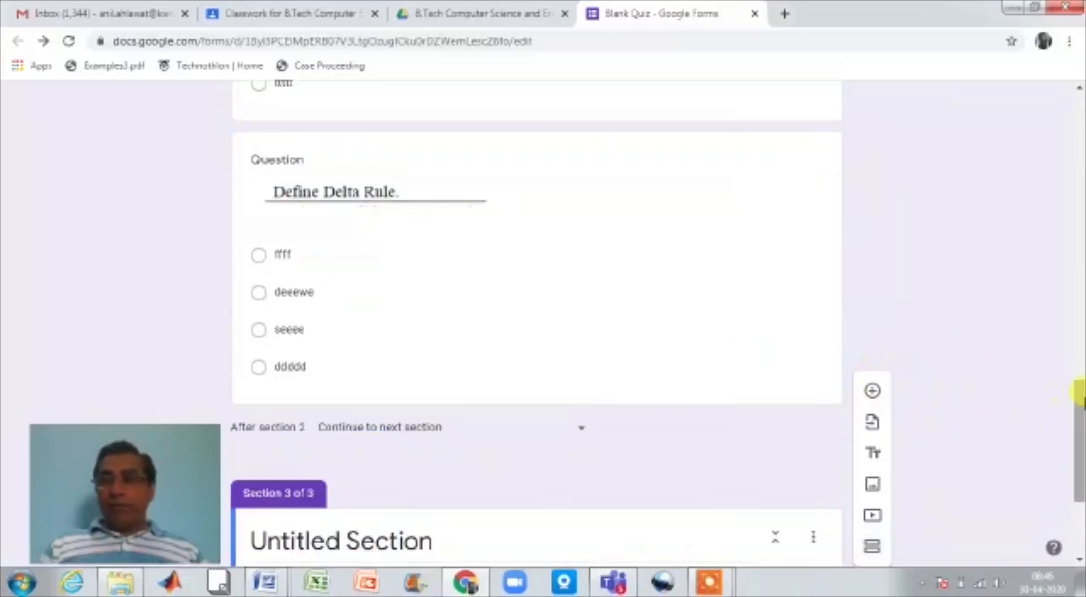
{"action": "left_click_drag", "start_coordinate": [1078, 402], "coordinate": [1076, 439]}
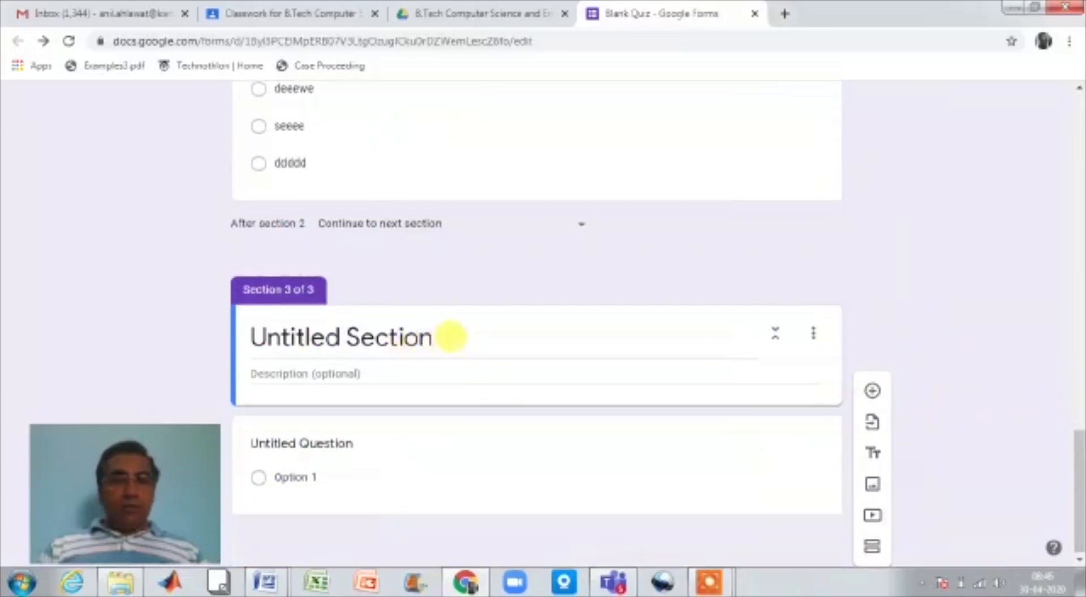
{"action": "left_click_drag", "start_coordinate": [449, 338], "coordinate": [206, 347]}
{"action": "type", "text": "Section B"}
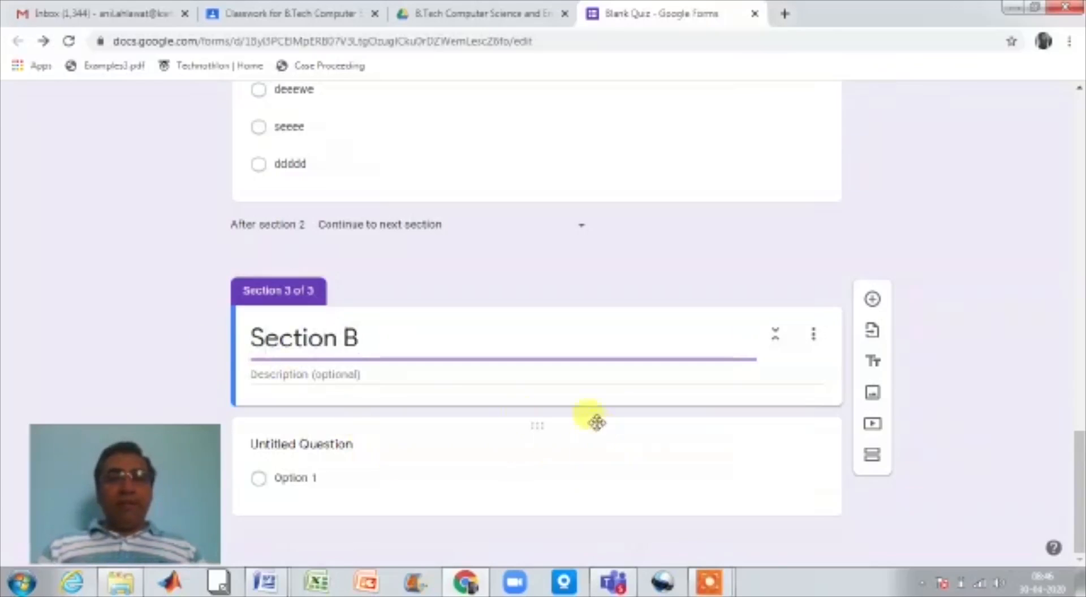
{"action": "left_click", "coordinate": [872, 301]}
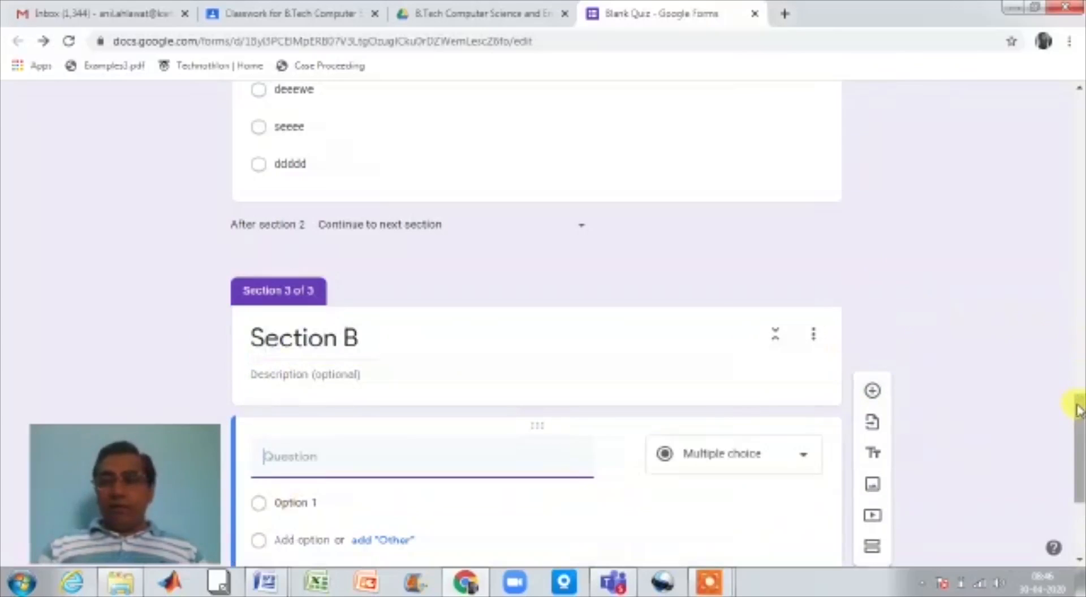
{"action": "scroll", "coordinate": [1077, 401], "scroll_direction": "down", "scroll_amount": 4}
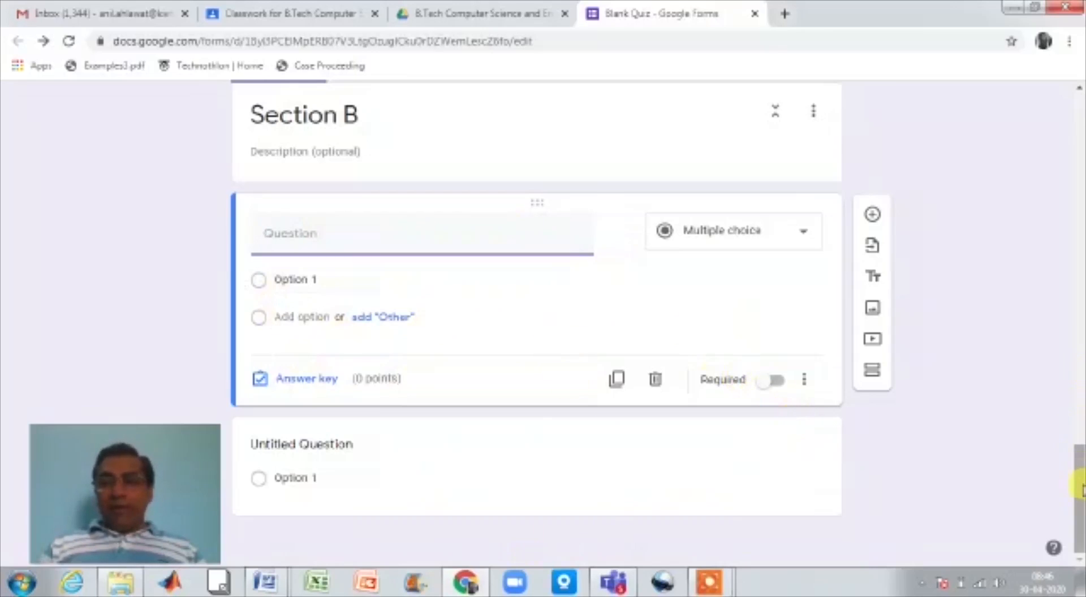
- In the form settings, turn on email address collection, the limit of 1 response per respondent, and shuffled question order
{"action": "left_click_drag", "start_coordinate": [1080, 487], "coordinate": [1079, 129]}
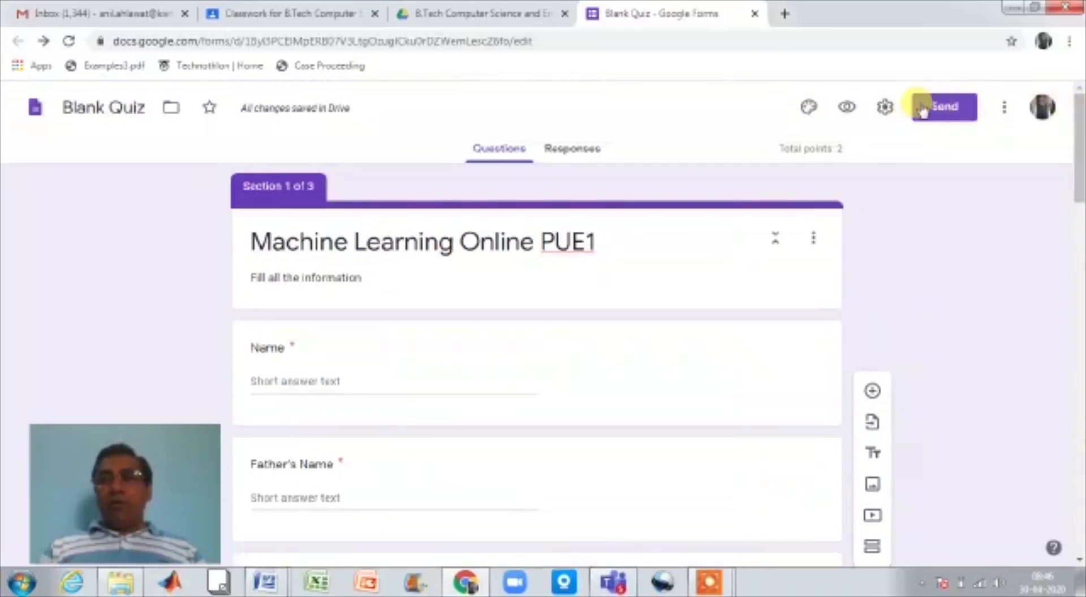
{"action": "left_click", "coordinate": [885, 107]}
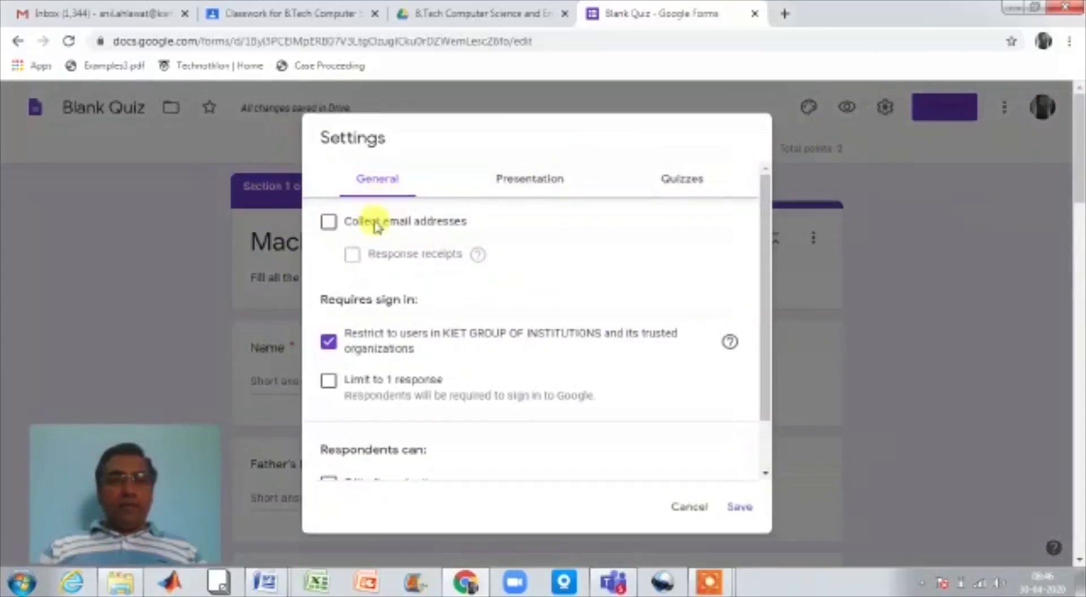
{"action": "left_click", "coordinate": [330, 222]}
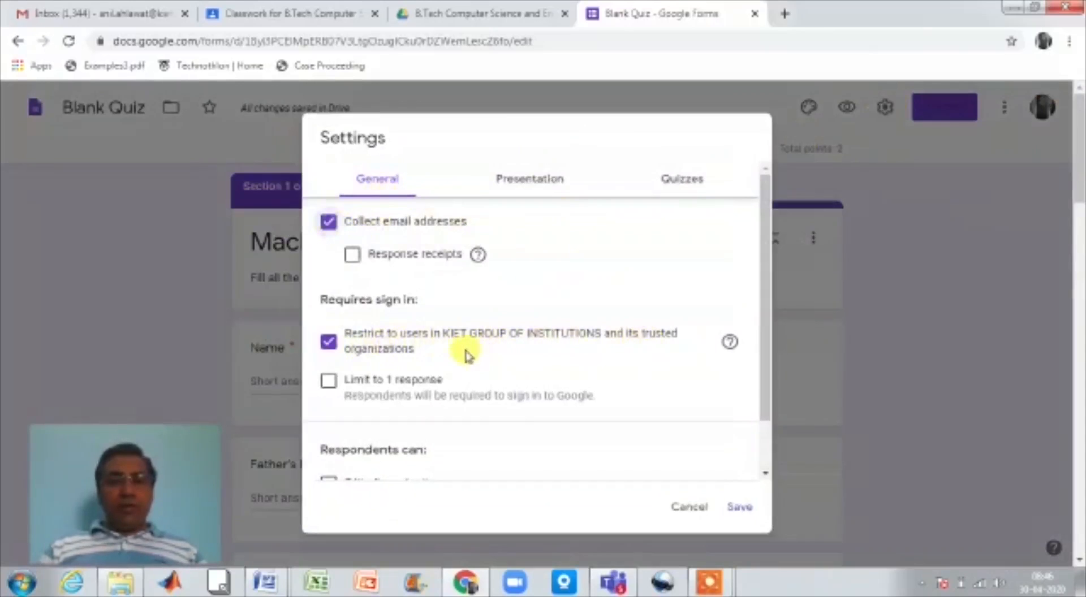
{"action": "left_click", "coordinate": [329, 382]}
{"action": "left_click_drag", "start_coordinate": [768, 278], "coordinate": [766, 233]}
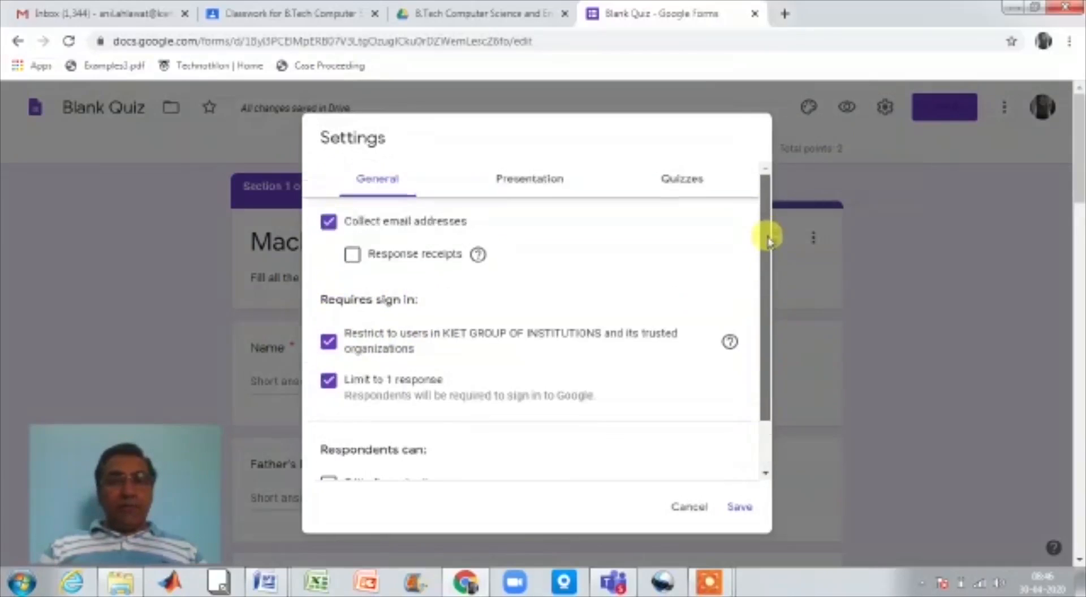
{"action": "left_click", "coordinate": [548, 186]}
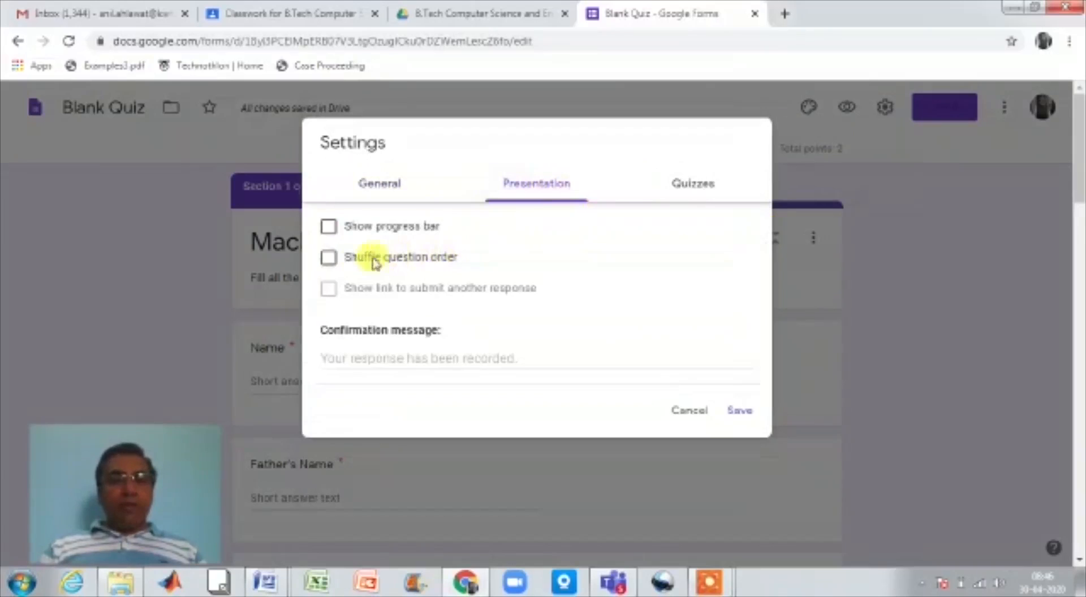
{"action": "left_click", "coordinate": [339, 263]}
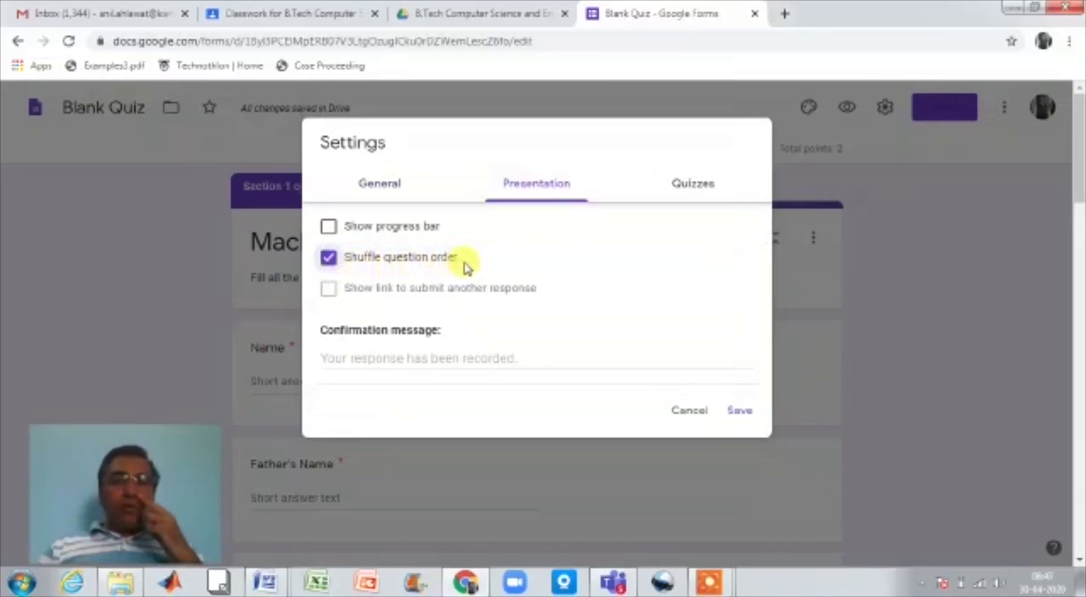
- Set quiz grades to release later after manual review, hide correct answers and point values from respondents, and save the settings
{"action": "left_click", "coordinate": [700, 190]}
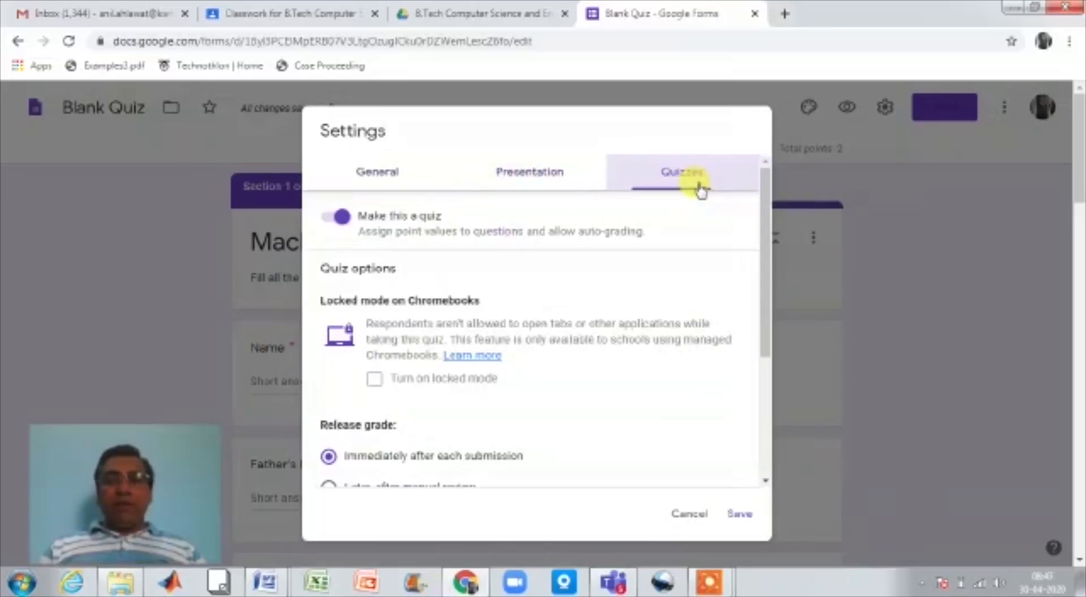
{"action": "left_click_drag", "start_coordinate": [764, 223], "coordinate": [764, 342]}
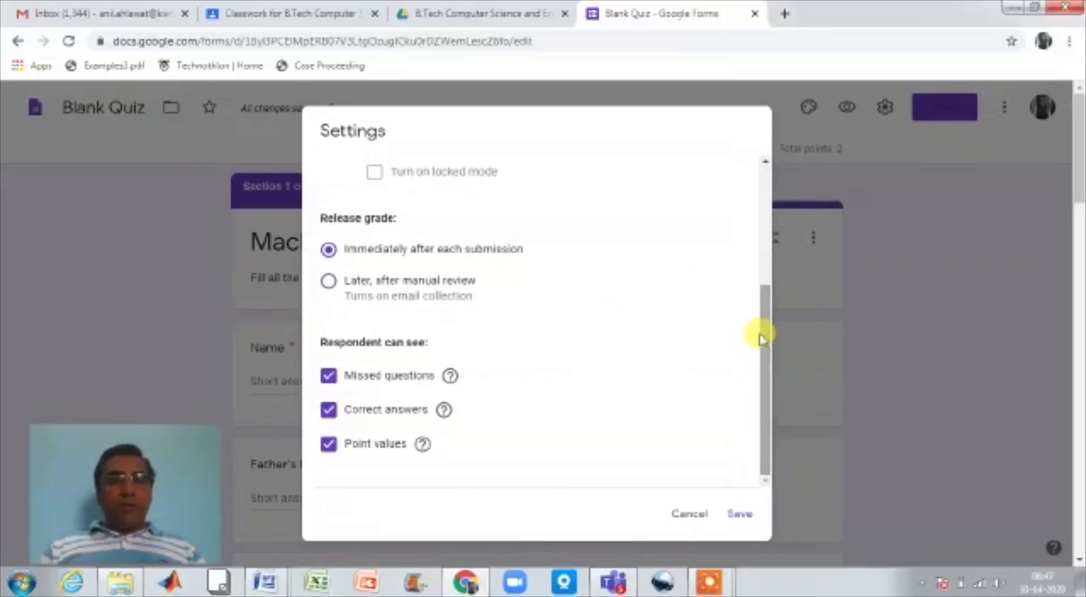
{"action": "left_click", "coordinate": [329, 281]}
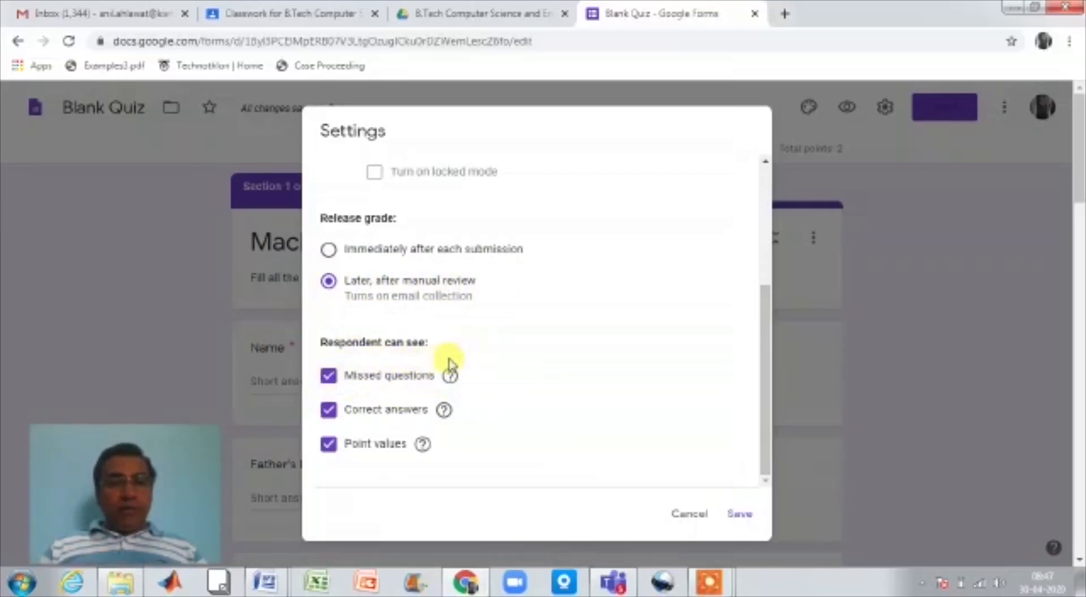
{"action": "left_click", "coordinate": [328, 409]}
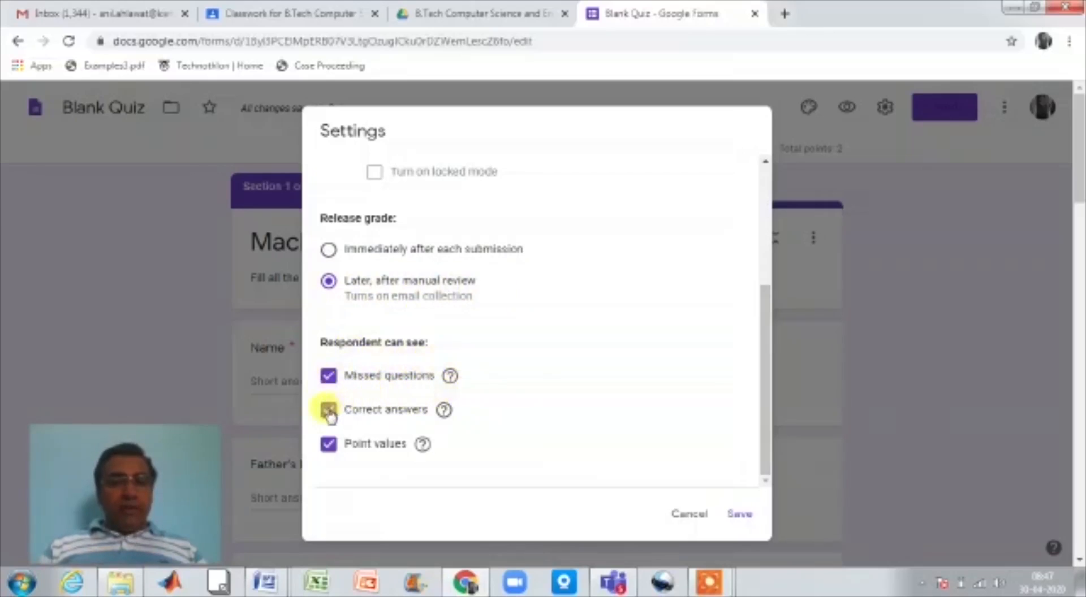
{"action": "left_click", "coordinate": [329, 444]}
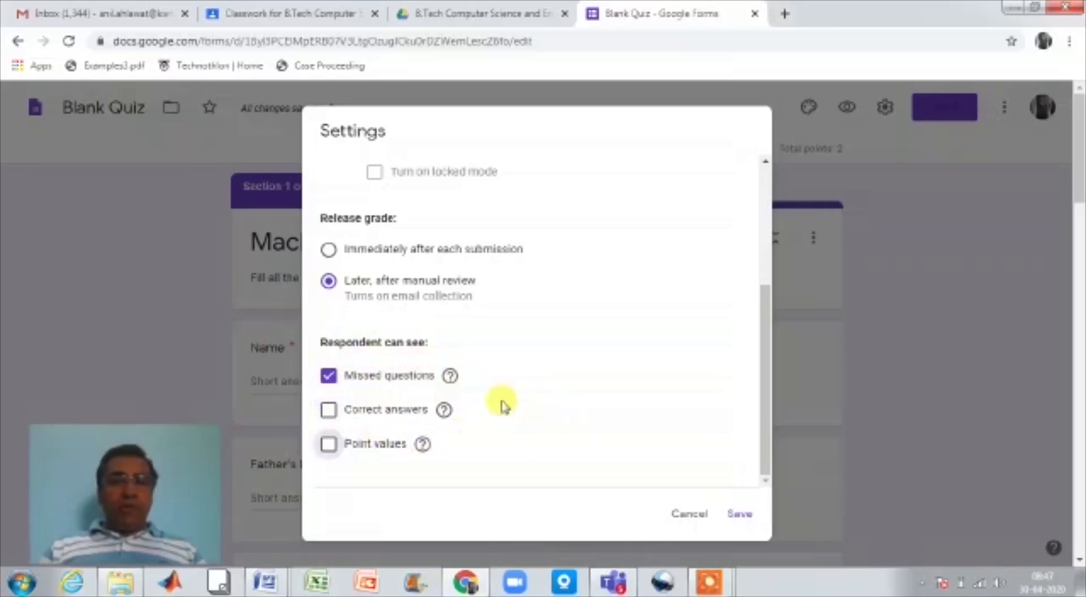
{"action": "left_click", "coordinate": [738, 515]}
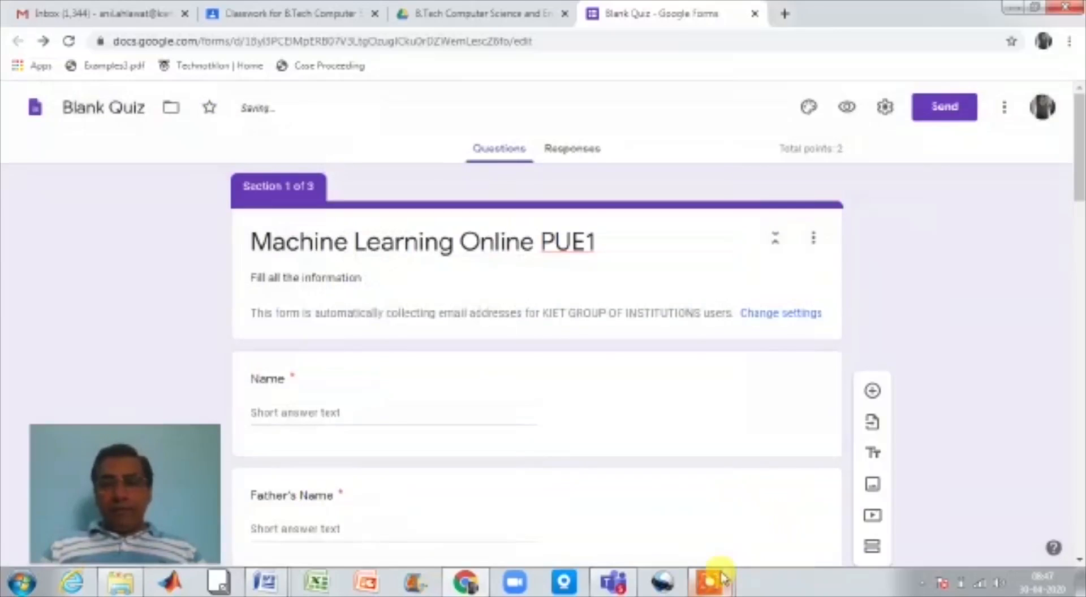